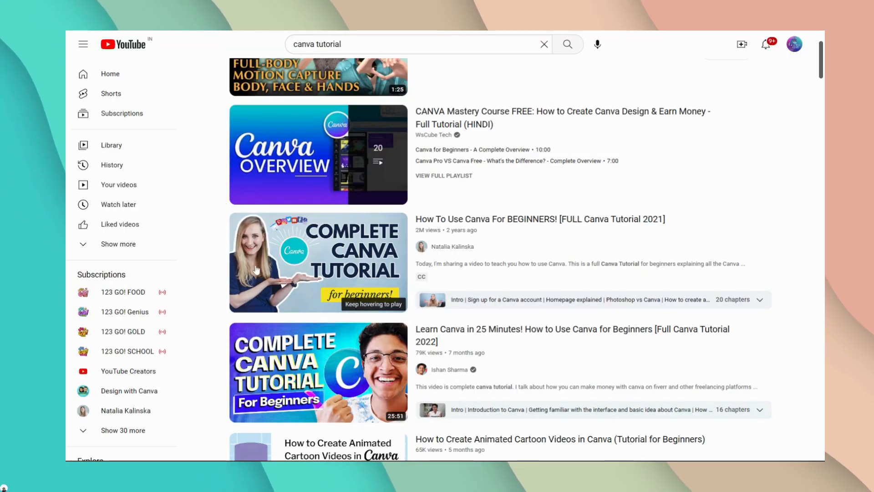
# Step: Look through the YouTube search results for canva tutorial videos
pyautogui.moveTo(257, 270)
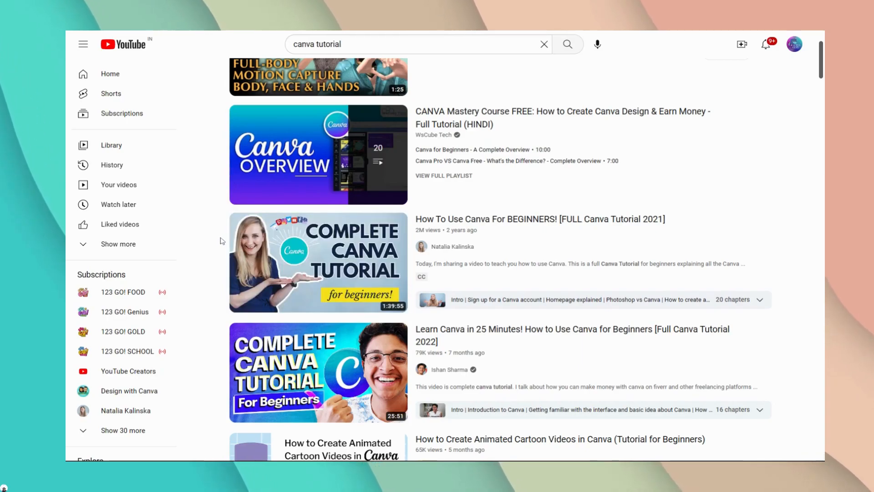
pyautogui.scroll(-6, 222, 241)
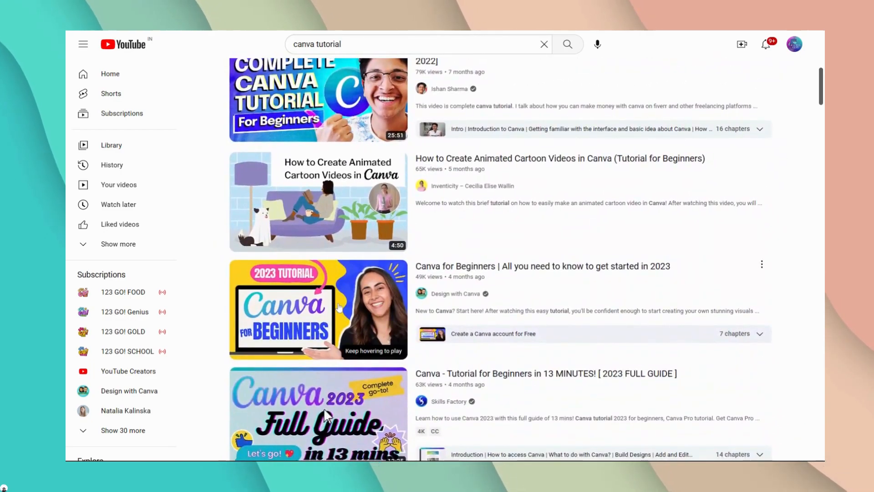
pyautogui.scroll(-1, 331, 287)
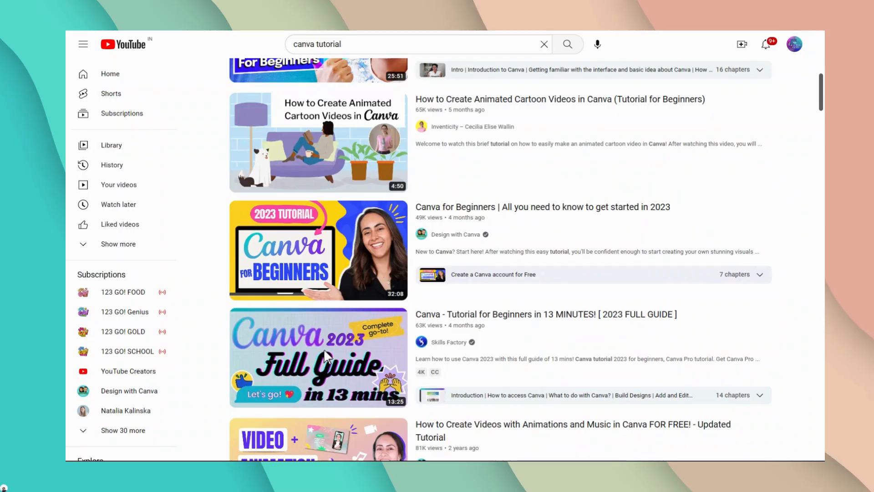
pyautogui.scroll(-4, 203, 255)
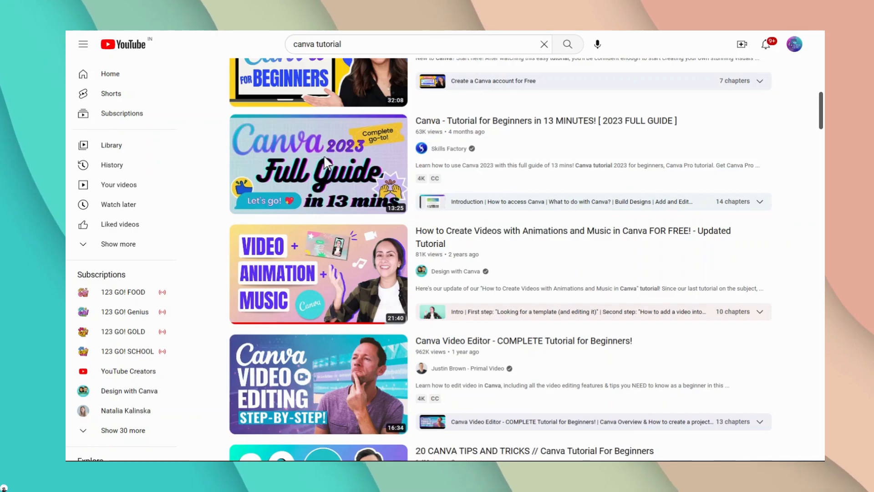
pyautogui.scroll(7, 325, 162)
pyautogui.scroll(4, 203, 207)
pyautogui.scroll(-3, 203, 207)
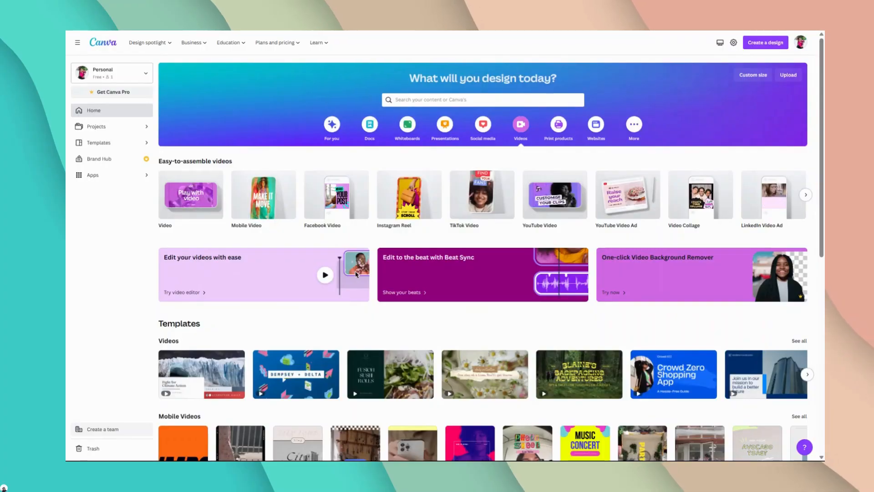
# Step: Switch to Canva, search its templates for youtube thumbnail and browse the resulting designs
pyautogui.click(482, 100)
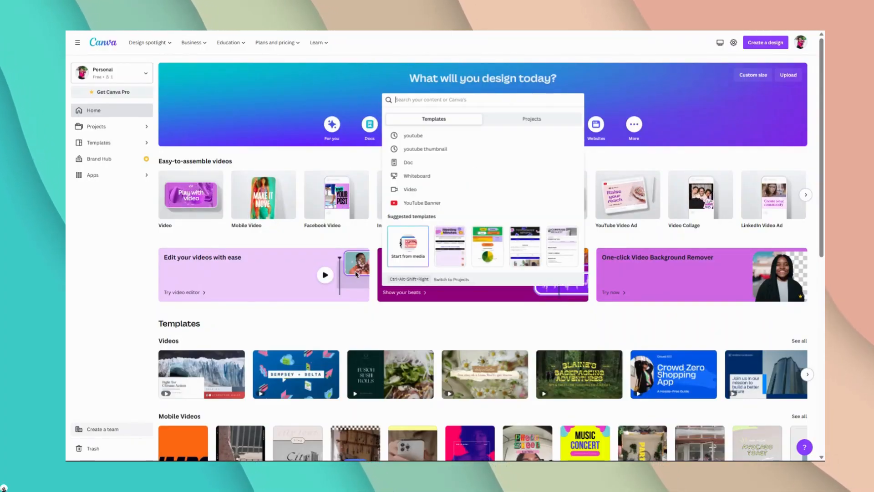
pyautogui.click(443, 150)
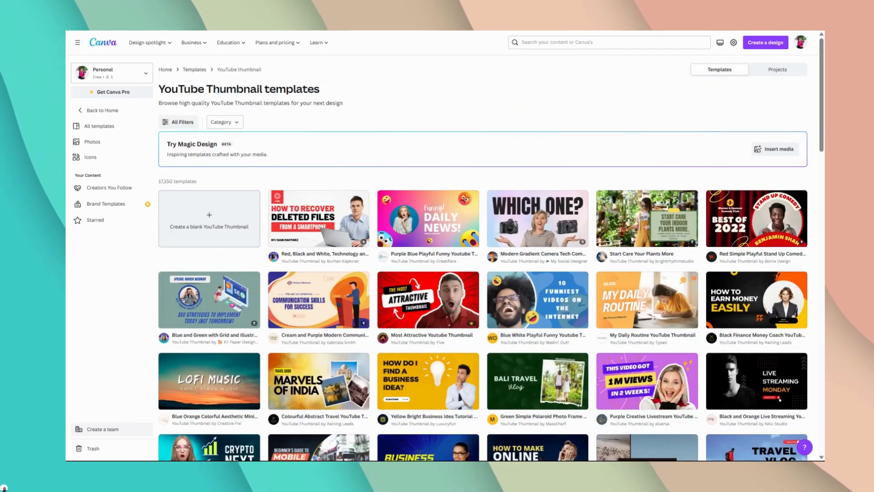
pyautogui.scroll(-3, 739, 193)
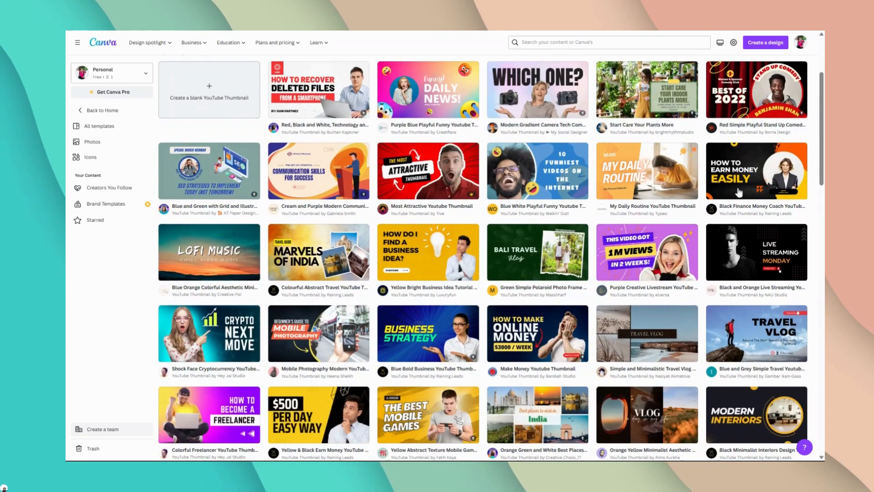
pyautogui.scroll(-2, 400, 269)
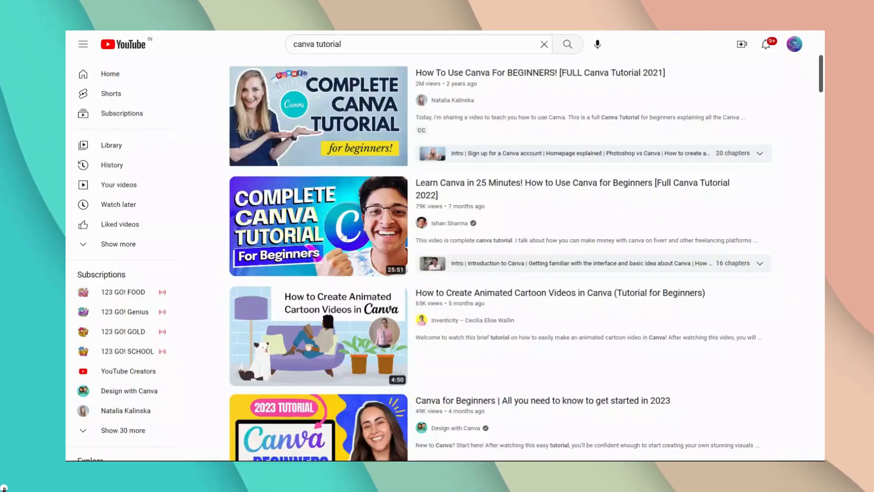
pyautogui.scroll(-6, 325, 230)
pyautogui.scroll(-4, 354, 253)
pyautogui.scroll(6, 278, 54)
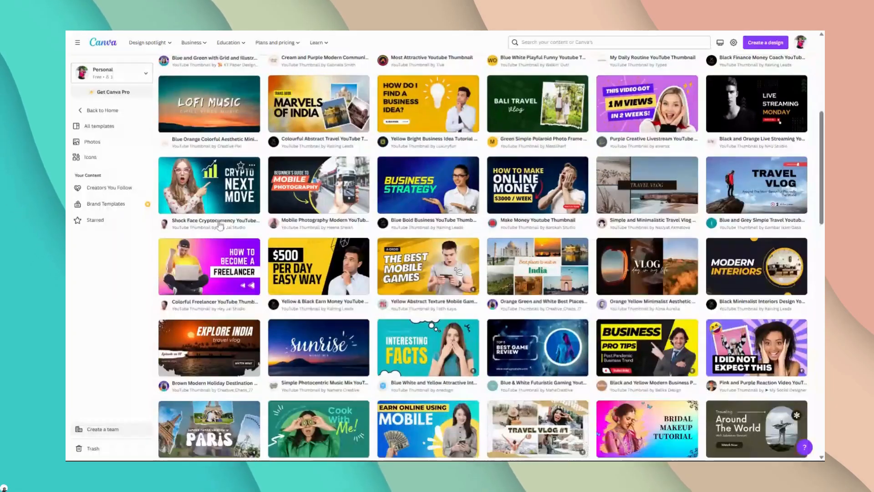
pyautogui.scroll(-1, 220, 224)
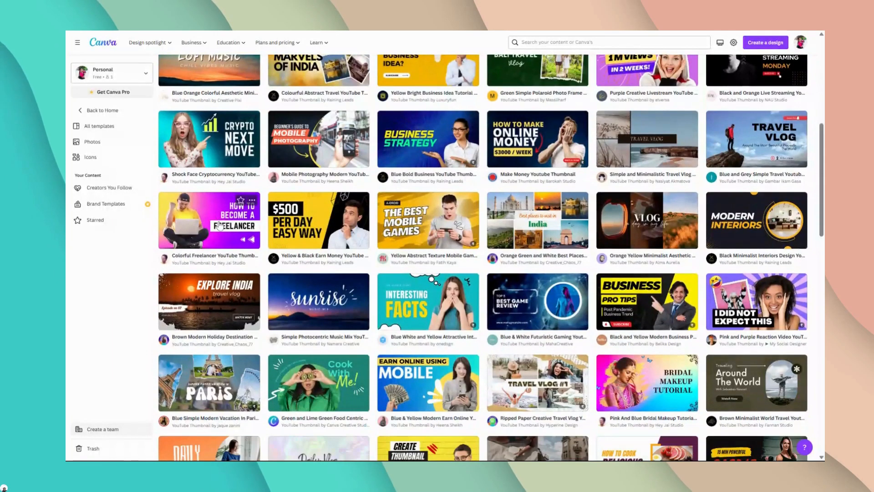
pyautogui.scroll(4, 220, 224)
pyautogui.scroll(2, 789, 173)
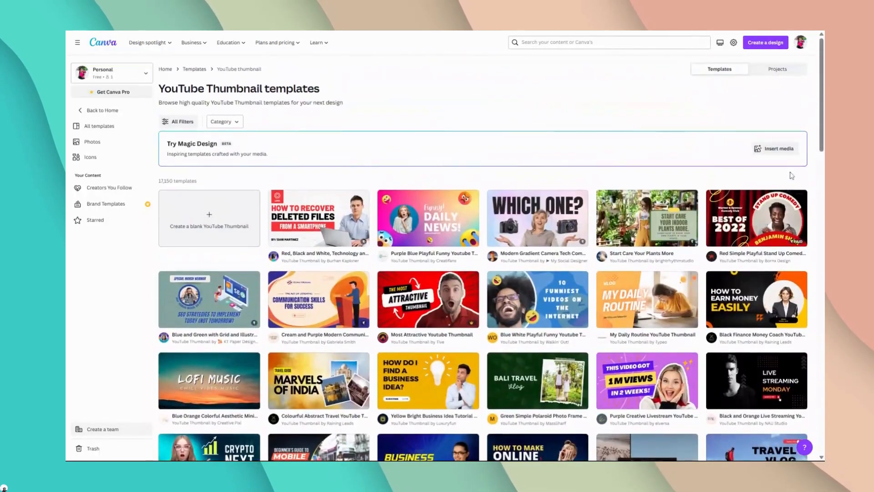
pyautogui.scroll(-3, 749, 187)
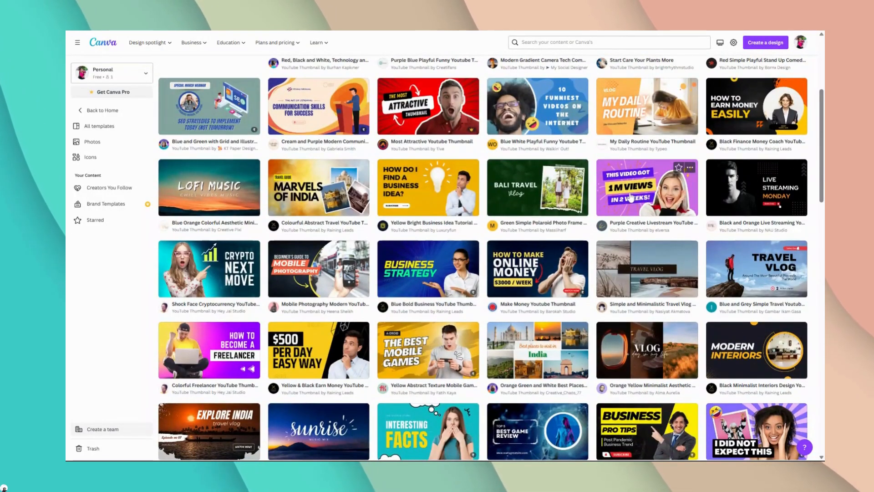
pyautogui.scroll(-1, 612, 218)
pyautogui.scroll(-1, 611, 217)
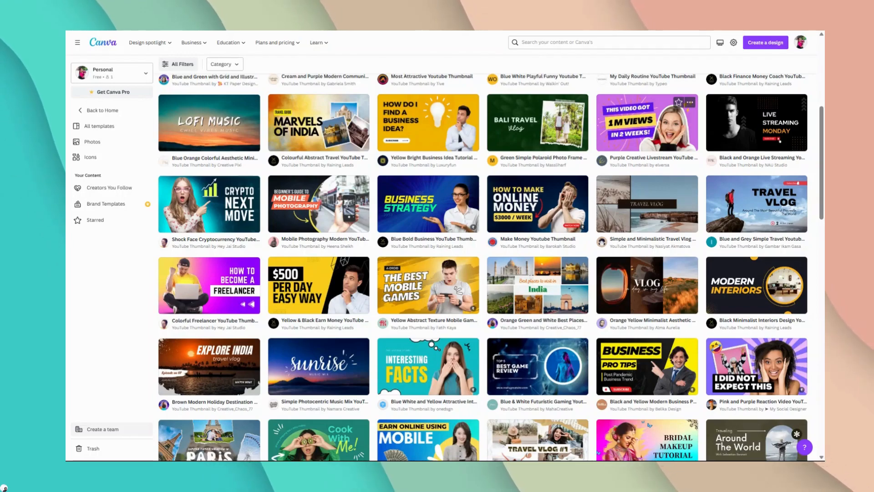
# Step: Open the Purple Creative Livestream YouTube Thumbnail template for customizing and rename the design as YouTube Thumbnail
pyautogui.click(654, 132)
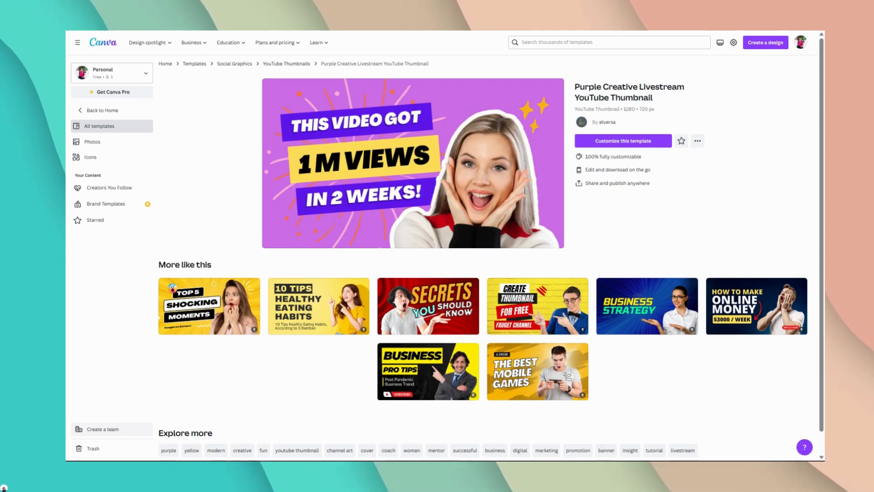
pyautogui.click(624, 141)
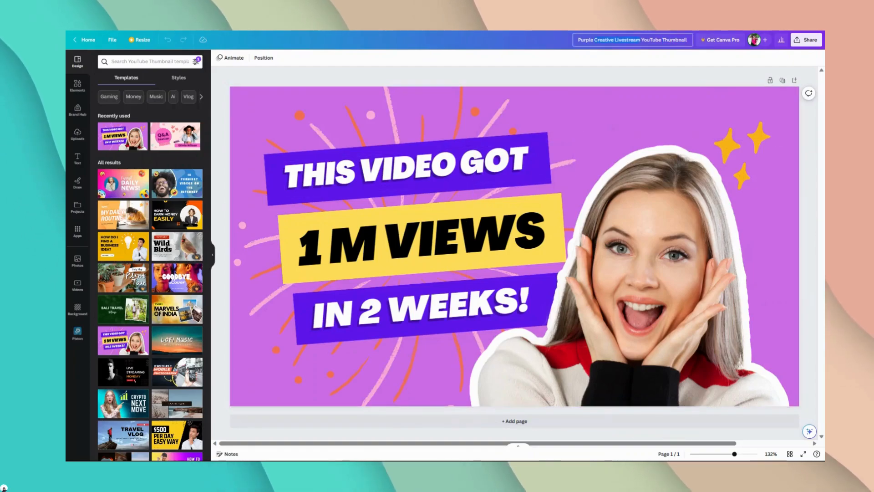
pyautogui.press('BackSpace')
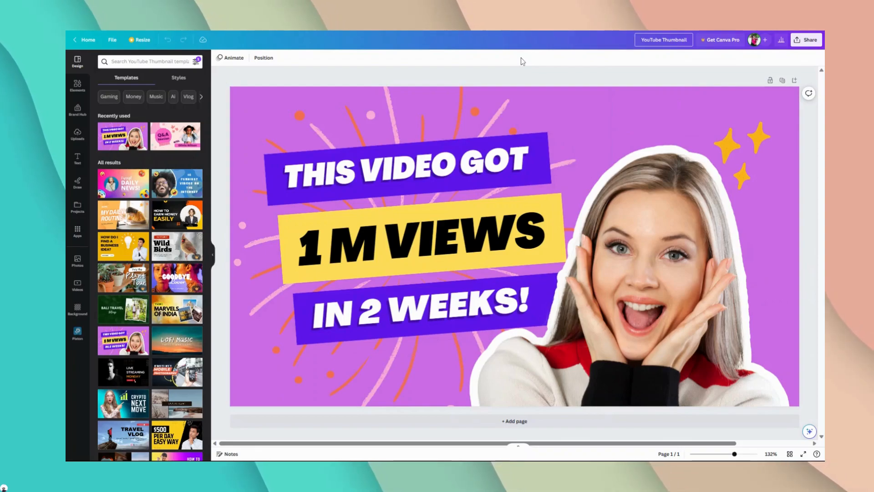
pyautogui.click(521, 57)
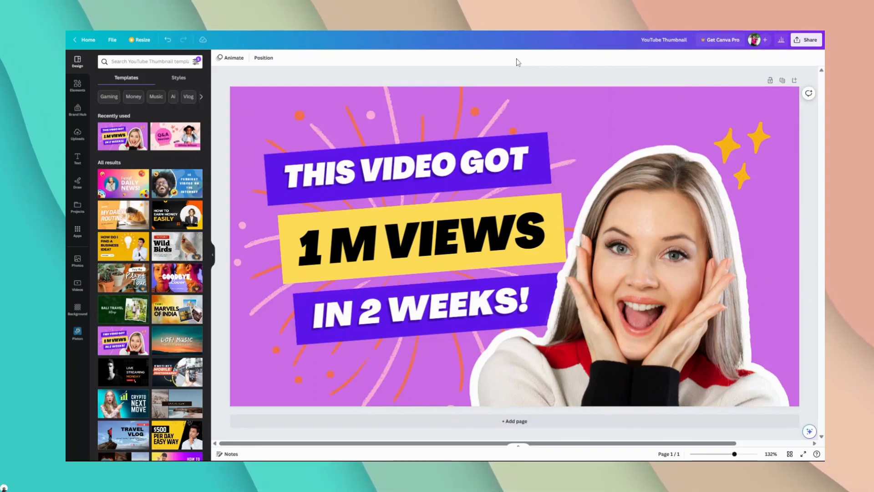
# Step: Replace the "THIS VIDEO GOT" text in the upper purple bar with "CREATE A THUMBANAIL"
pyautogui.click(455, 173)
pyautogui.doubleClick(392, 174)
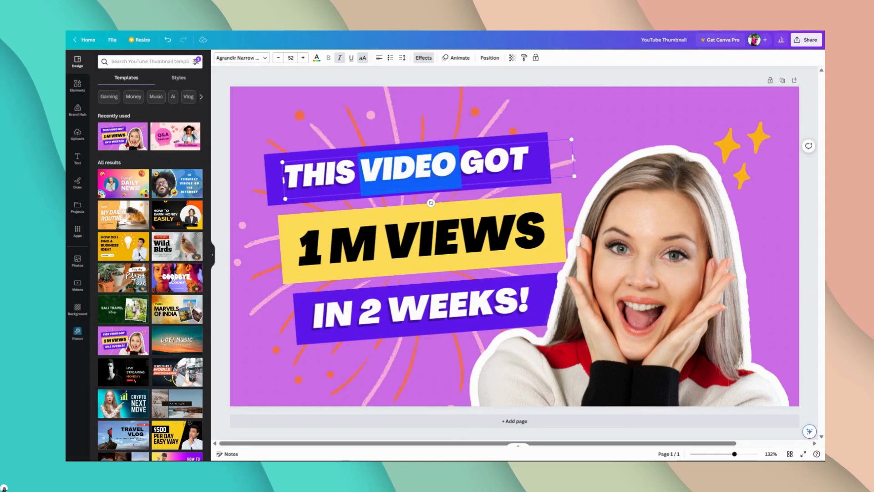
pyautogui.hotkey('ctrl', 'a')
pyautogui.write('CREATE')
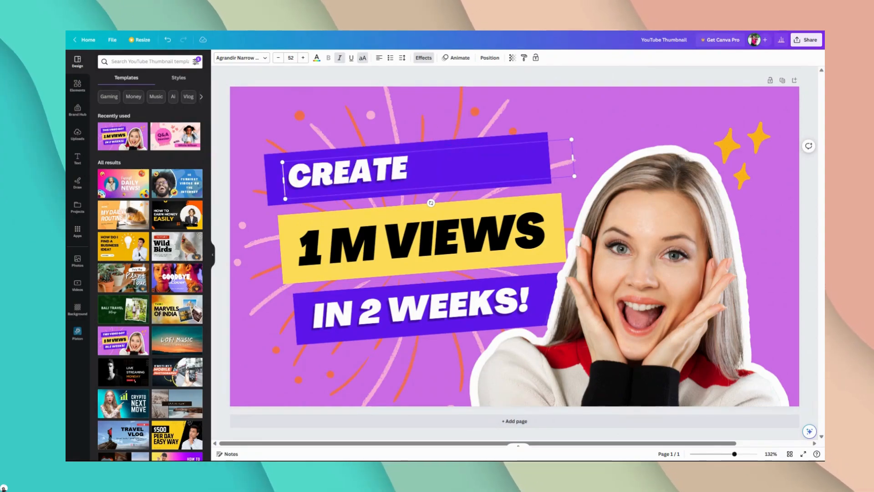
pyautogui.press('BackSpace')
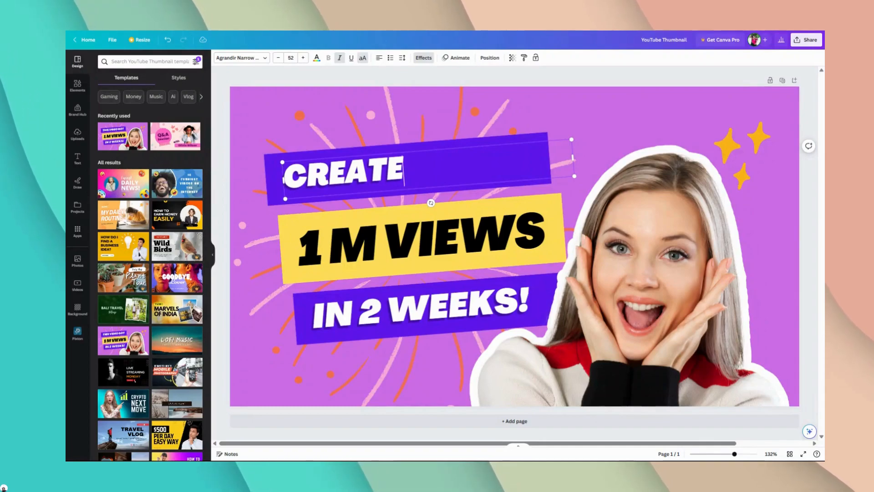
pyautogui.write('A THU')
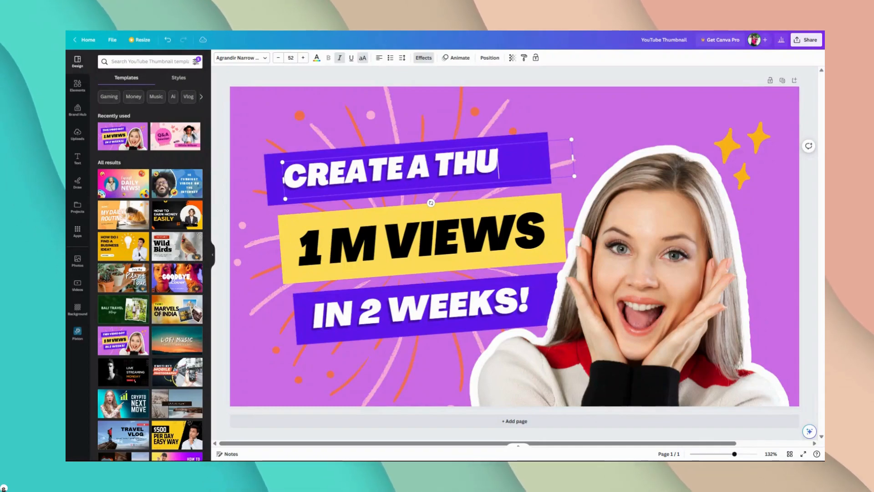
pyautogui.write('MBANIAL')
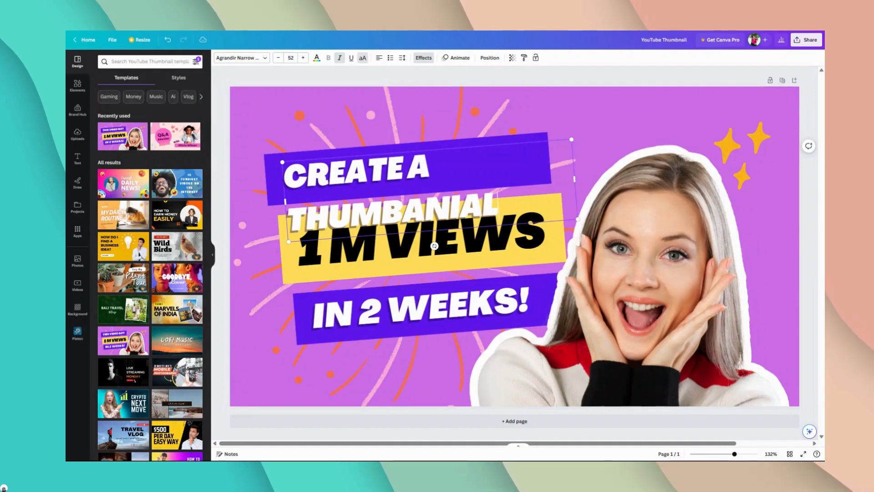
pyautogui.write('A')
pyautogui.press('BackSpace')
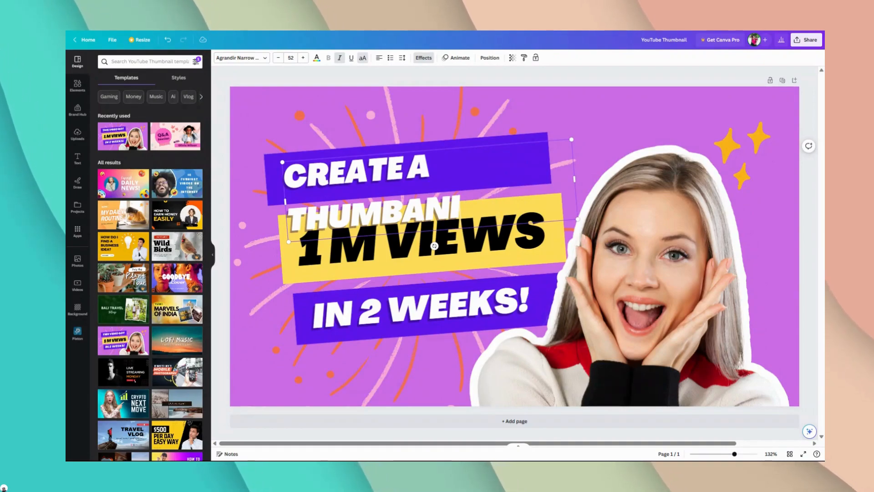
pyautogui.press('BackSpace')
pyautogui.write('AIL')
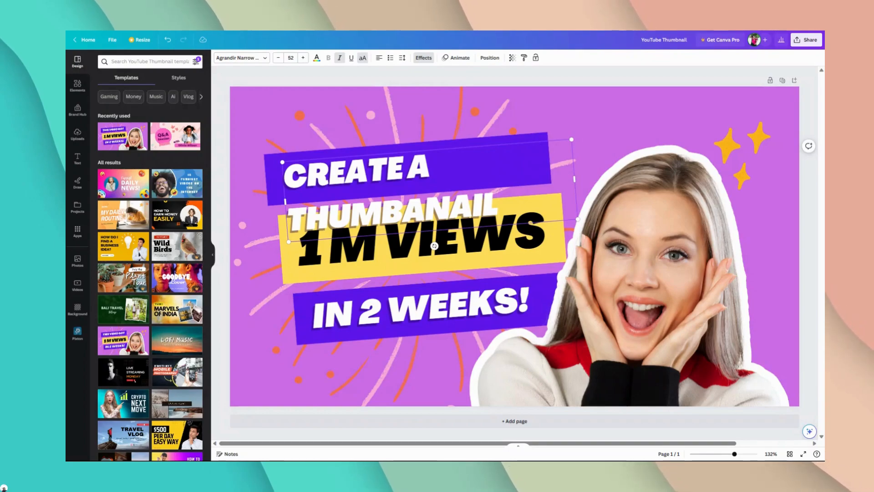
# Step: Widen the upper headline's text box so that the whole text fits on a single line
pyautogui.moveTo(498, 207); pyautogui.dragTo(308, 176)
pyautogui.click(306, 177)
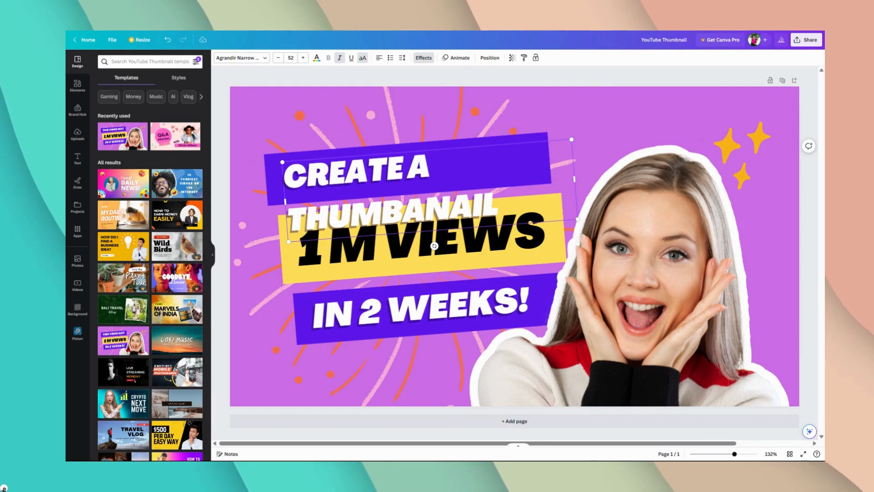
pyautogui.moveTo(575, 179); pyautogui.dragTo(659, 159)
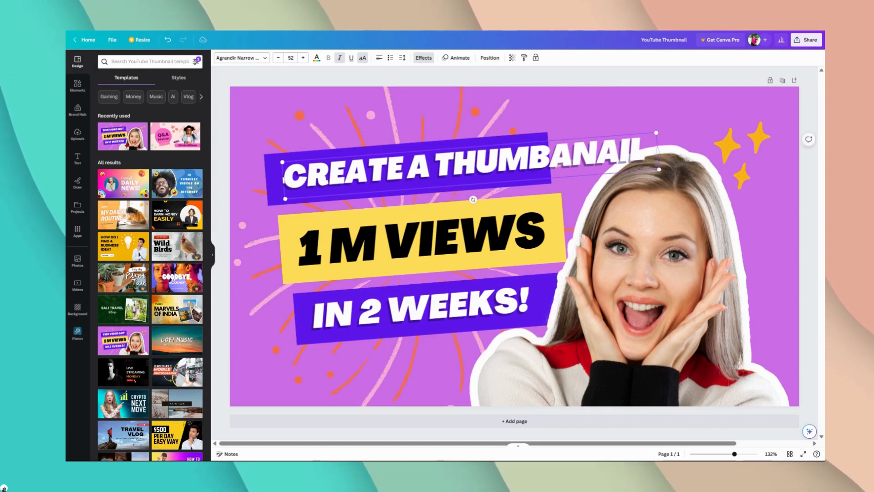
pyautogui.click(612, 78)
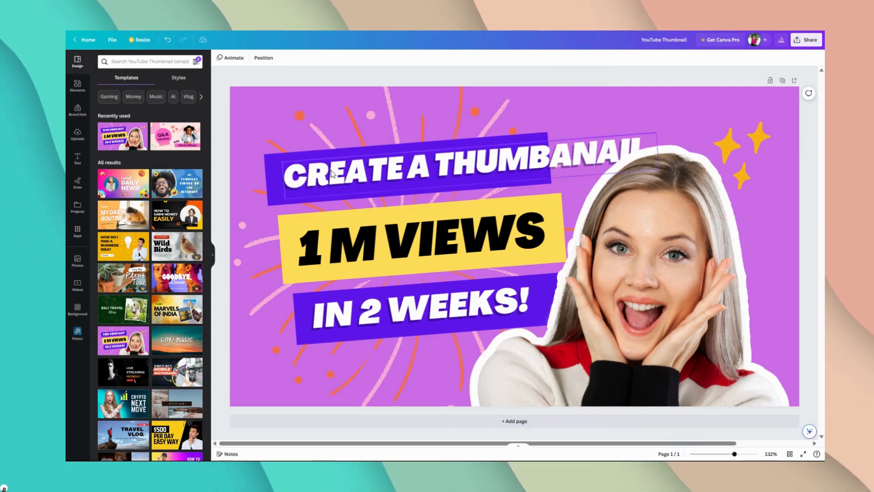
# Step: Widen the purple bar behind the headline equally on both sides, then reposition the bar and the headline text over each other
pyautogui.click(276, 179)
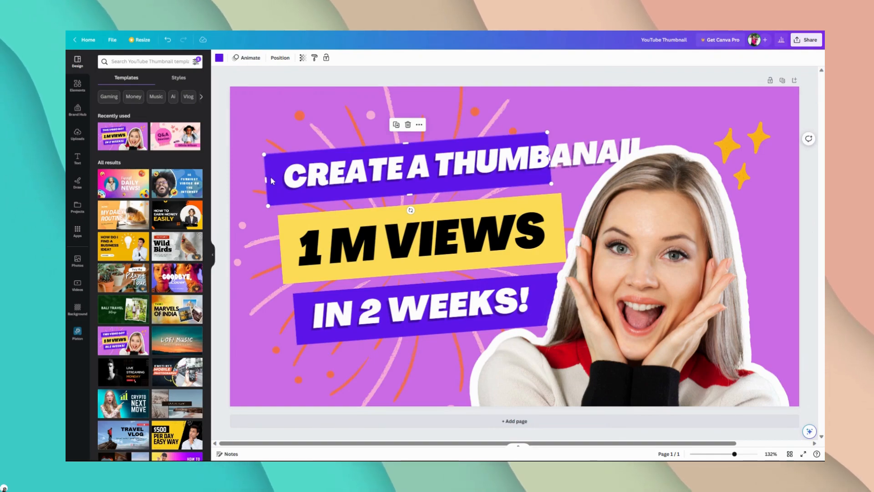
pyautogui.moveTo(266, 180); pyautogui.dragTo(232, 183)
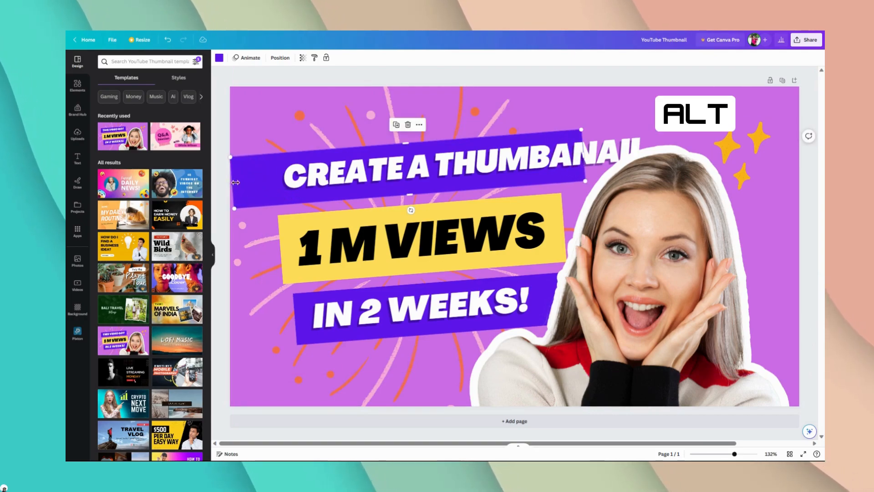
pyautogui.moveTo(393, 185); pyautogui.dragTo(388, 162)
pyautogui.moveTo(457, 171); pyautogui.dragTo(402, 173)
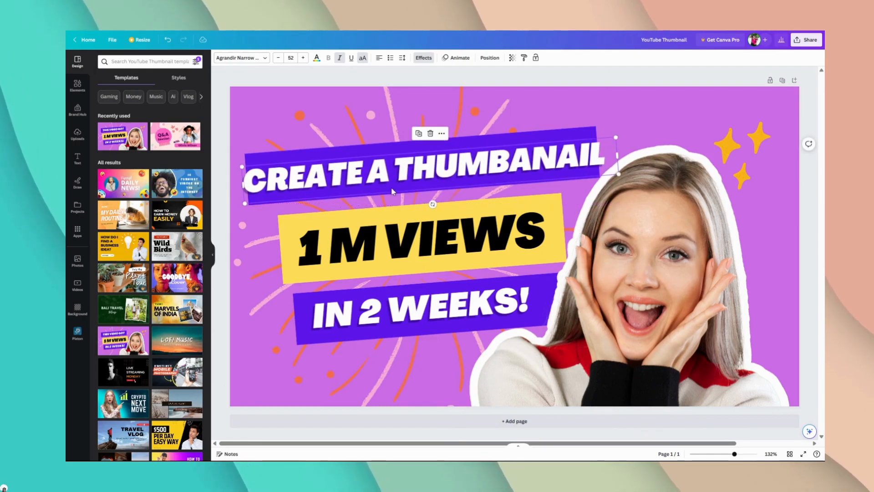
# Step: Extend the upper purple bar slightly from its centre so it covers both ends of the headline text
pyautogui.click(383, 147)
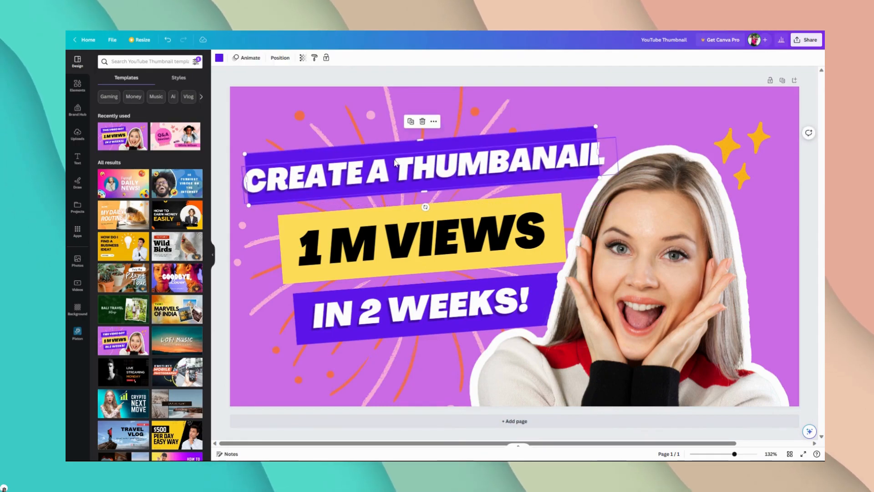
pyautogui.press('alt')
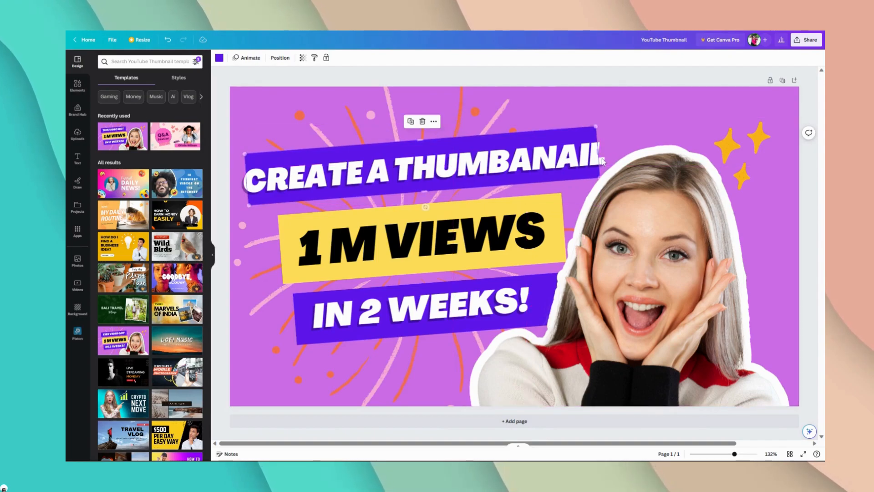
pyautogui.moveTo(599, 156); pyautogui.dragTo(610, 151)
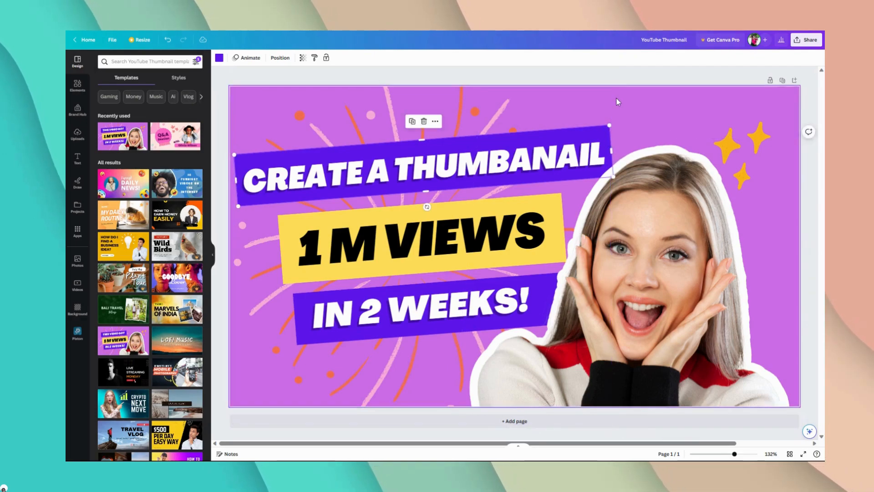
# Step: Delete the woman's photo and clear the "1 M VIEWS" text from the yellow bar
pyautogui.click(638, 186)
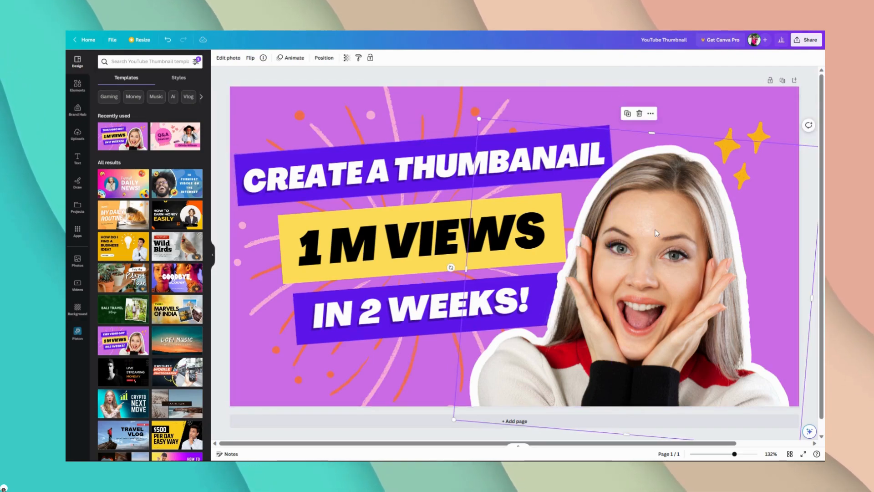
pyautogui.press('Delete')
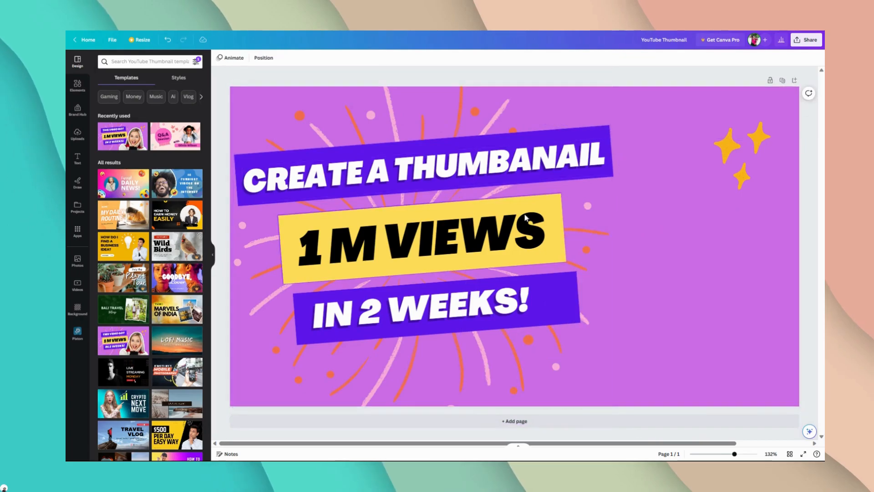
pyautogui.doubleClick(482, 240)
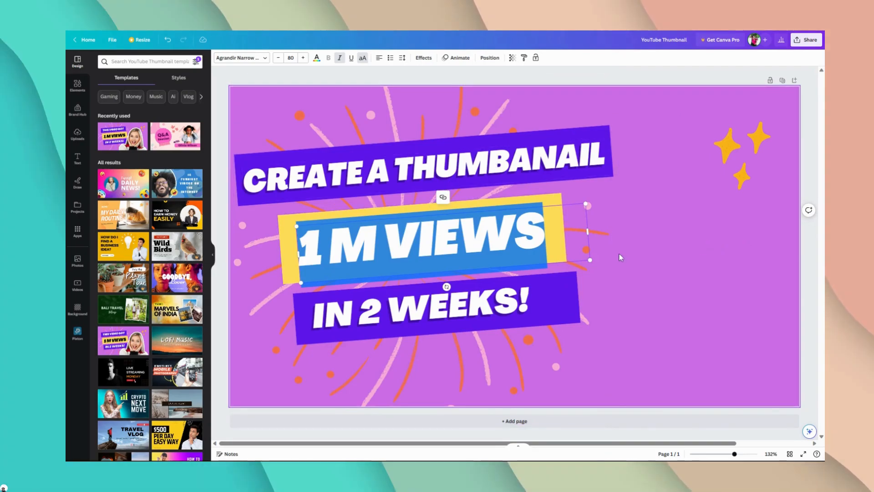
pyautogui.write('FO')
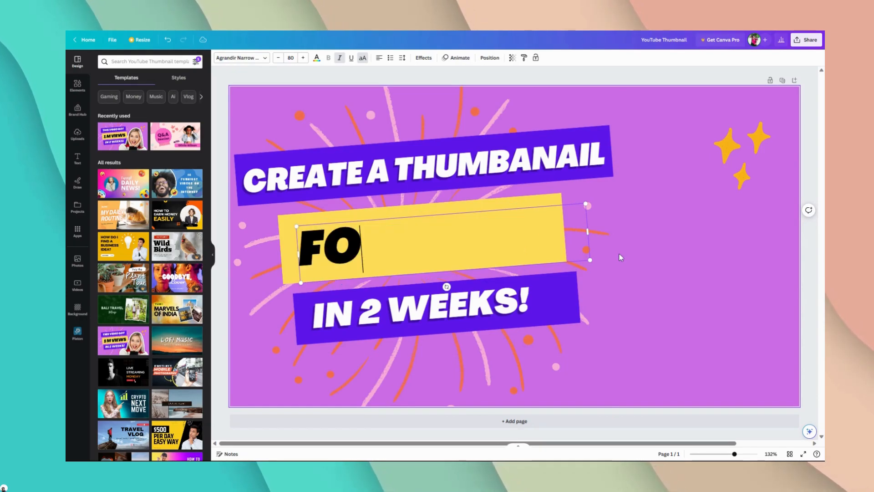
pyautogui.press('BackSpace')
pyautogui.press('BackSpace')
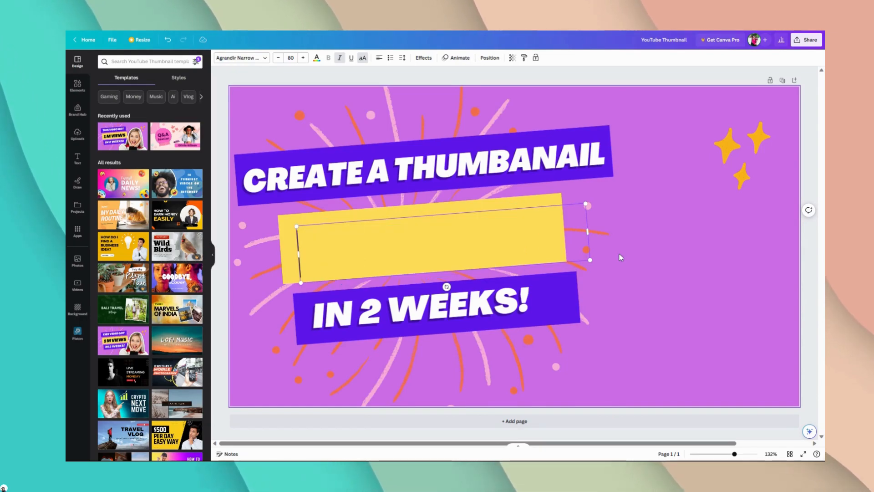
# Step: Replace the word "THUMBANAIL" in the upper headline with "YOUTUBE"
pyautogui.click(556, 165)
pyautogui.click(556, 166)
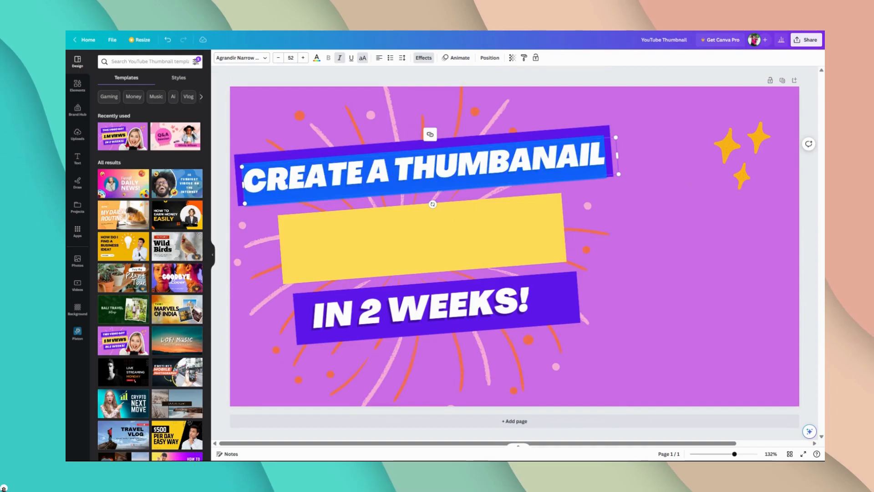
pyautogui.press('Right')
pyautogui.hotkey('ctrl', 'shift', 'Left')
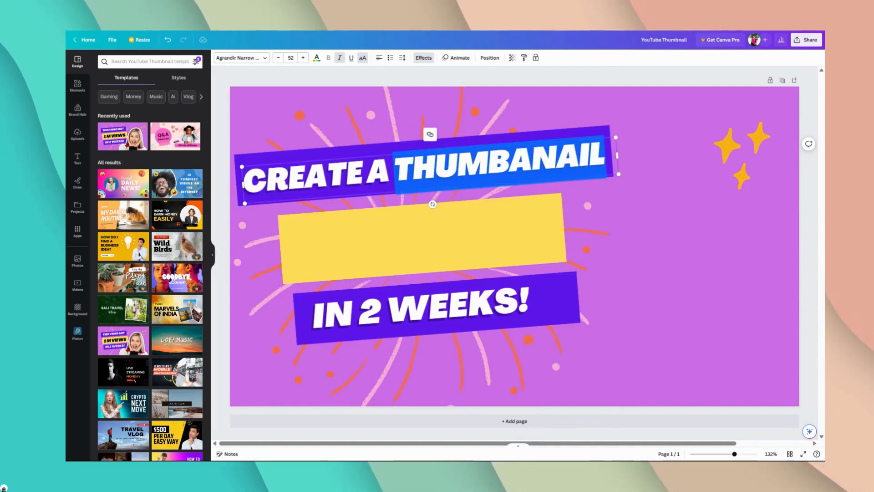
pyautogui.write('YOUTUB')
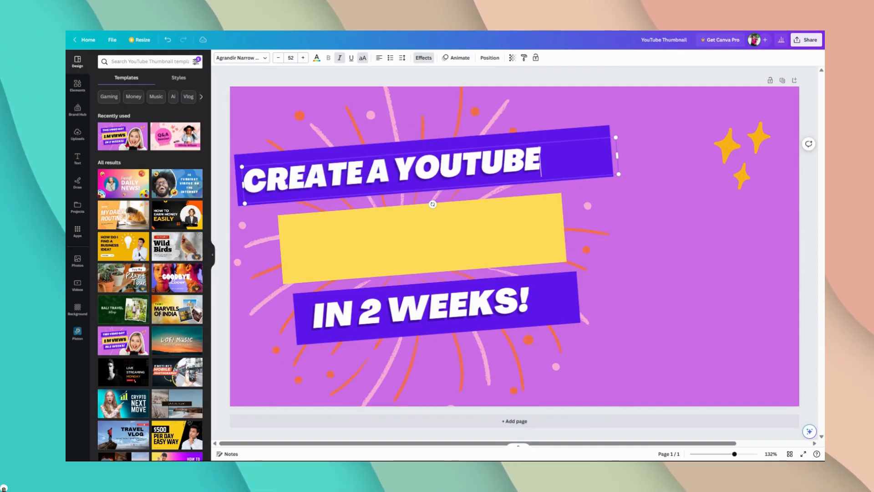
# Step: Narrow the upper purple bar from its centre to fit closely around "CREATE A YOUTUBE"
pyautogui.click(600, 132)
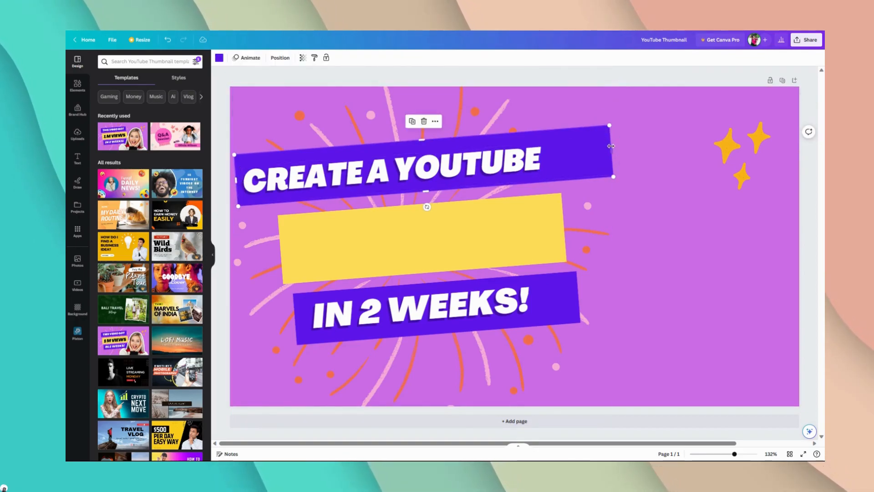
pyautogui.press('alt')
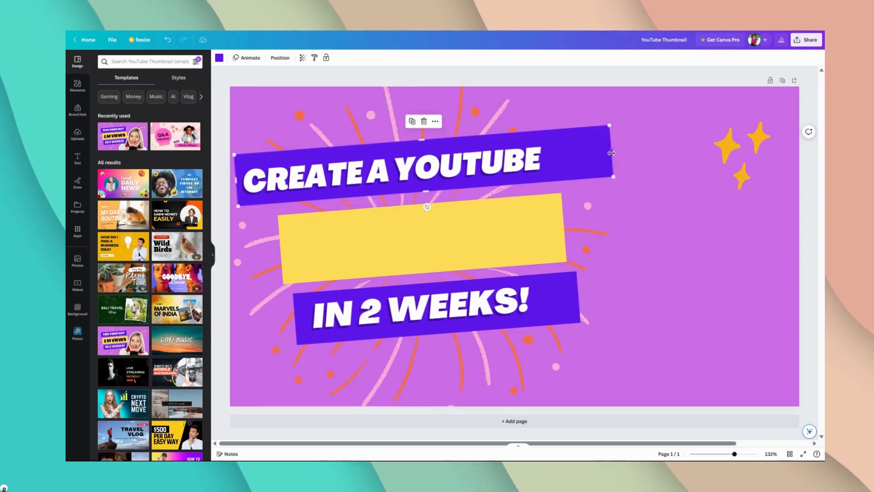
pyautogui.moveTo(614, 163); pyautogui.dragTo(550, 151)
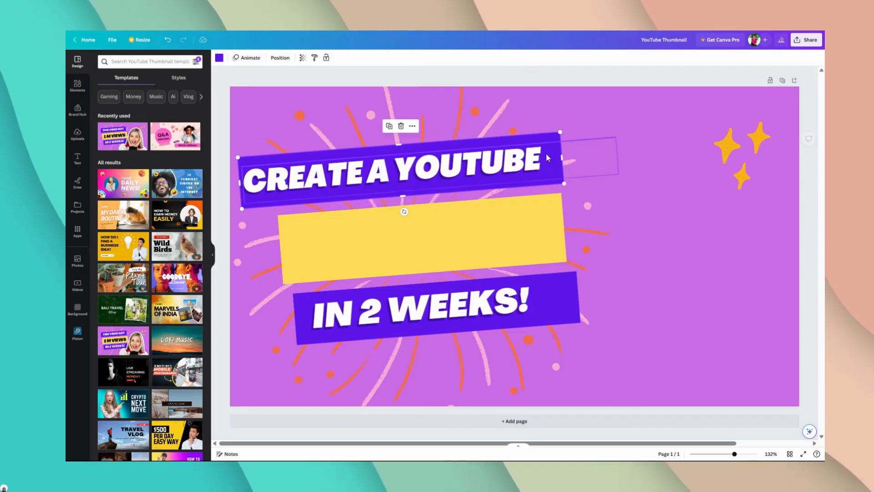
# Step: Duplicate the "CREATE A YOUTUBE" headline text and place the copy over the yellow bar
pyautogui.click(507, 242)
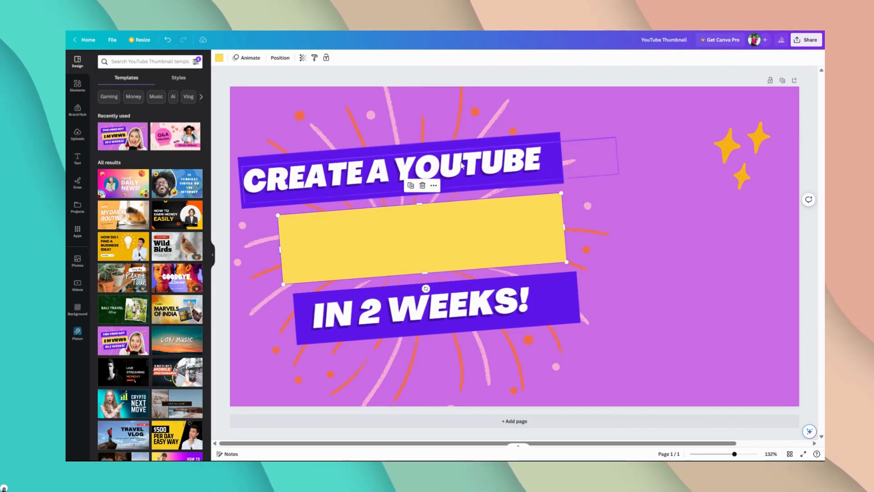
pyautogui.click(372, 165)
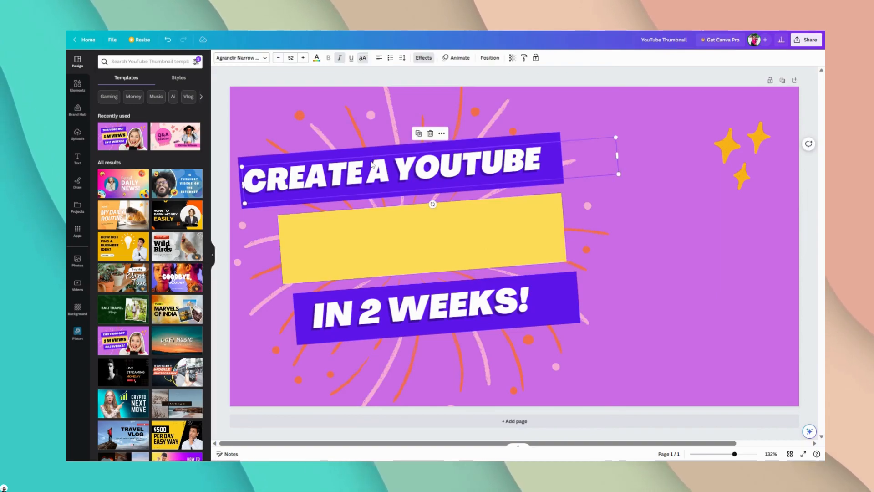
pyautogui.hotkey('ctrl', 'd')
pyautogui.moveTo(372, 165); pyautogui.dragTo(389, 232)
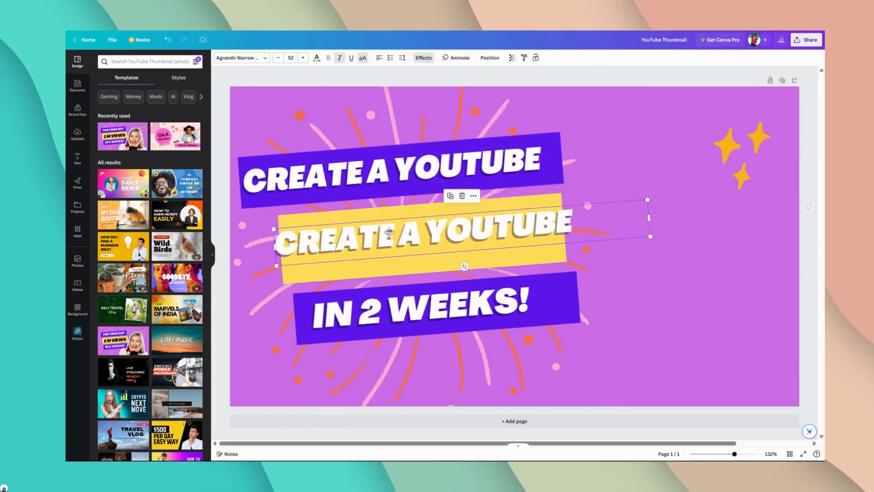
# Step: Recolor the copied text on the yellow bar black and replace its wording with "THUMBNAIL"
pyautogui.doubleClick(389, 233)
pyautogui.click(317, 58)
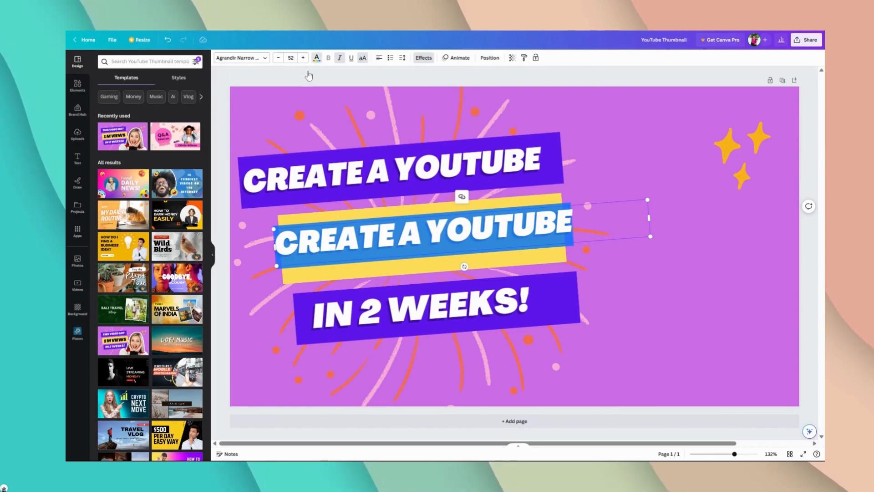
pyautogui.click(109, 199)
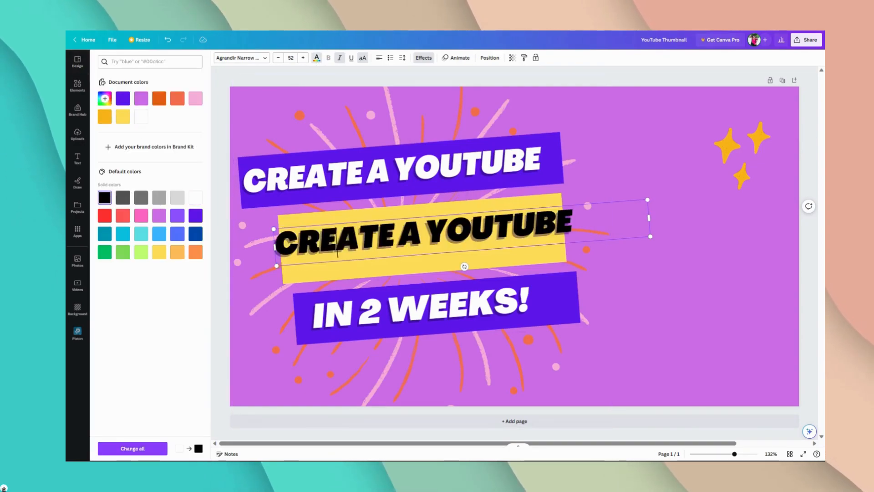
pyautogui.hotkey('ctrl', 'z')
pyautogui.write('THUMBNAIL')
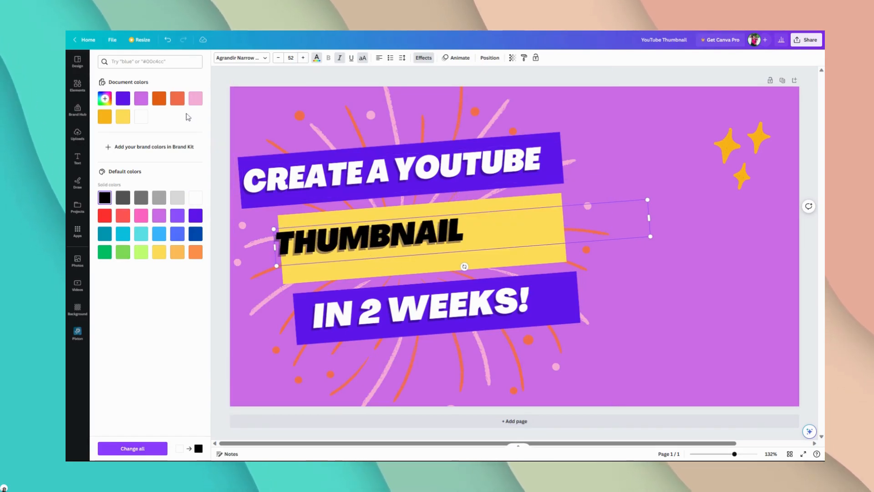
# Step: Set the "THUMBNAIL" text to the Agrandir Black font at size 59
pyautogui.click(255, 58)
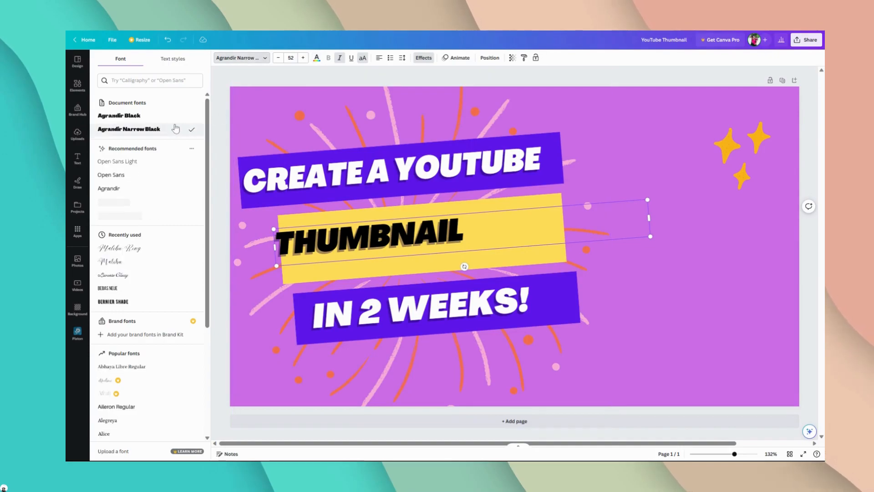
pyautogui.click(120, 115)
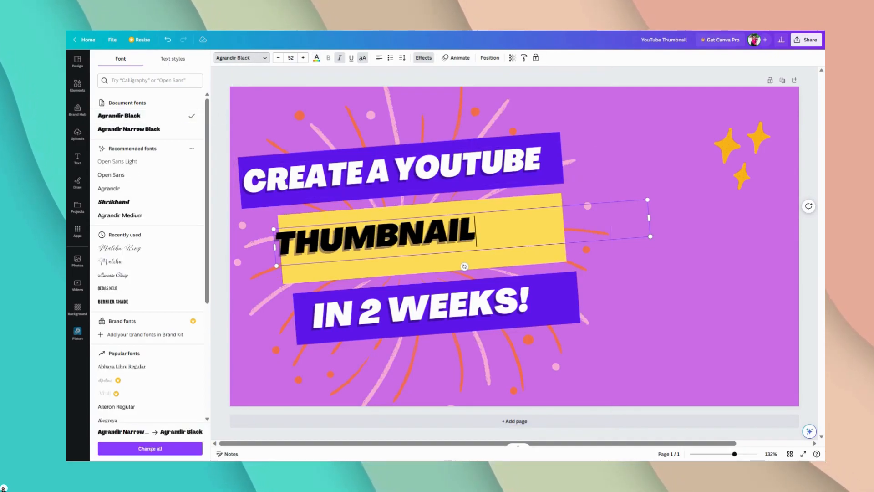
pyautogui.hotkey('ctrl', 'a')
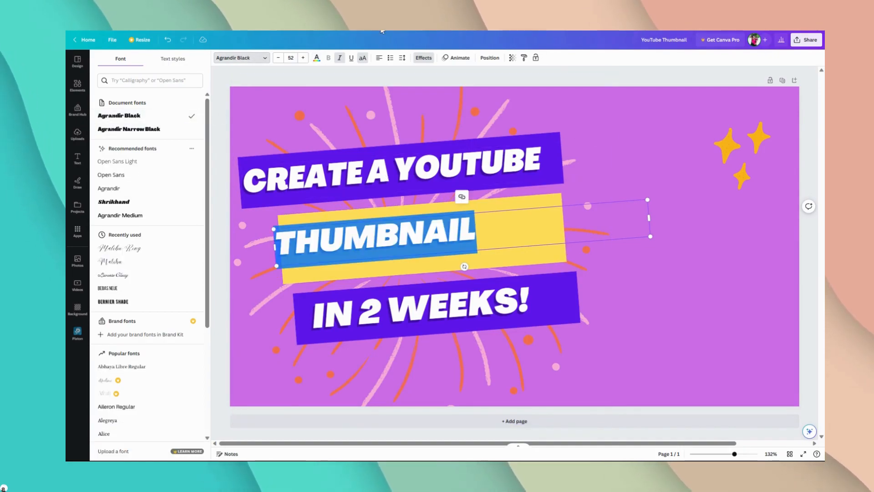
pyautogui.click(304, 57)
pyautogui.click(304, 58)
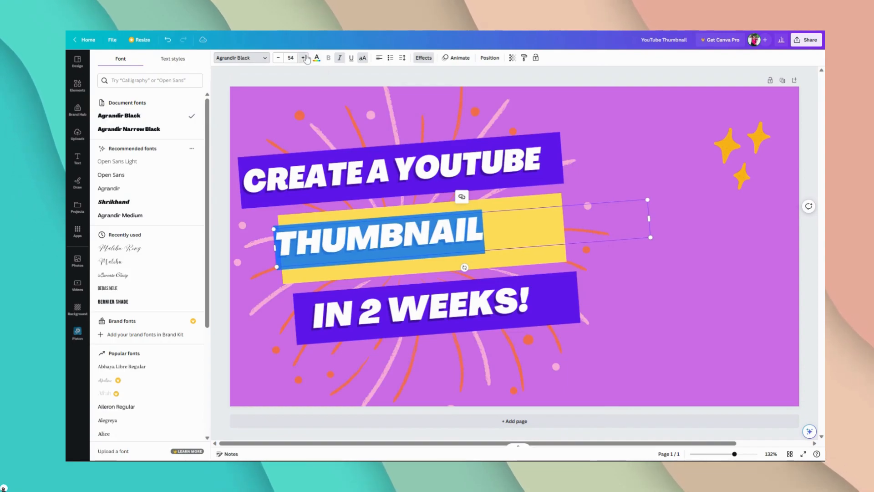
pyautogui.click(303, 58)
pyautogui.click(303, 58)
pyautogui.click(303, 57)
pyautogui.click(303, 58)
pyautogui.click(304, 57)
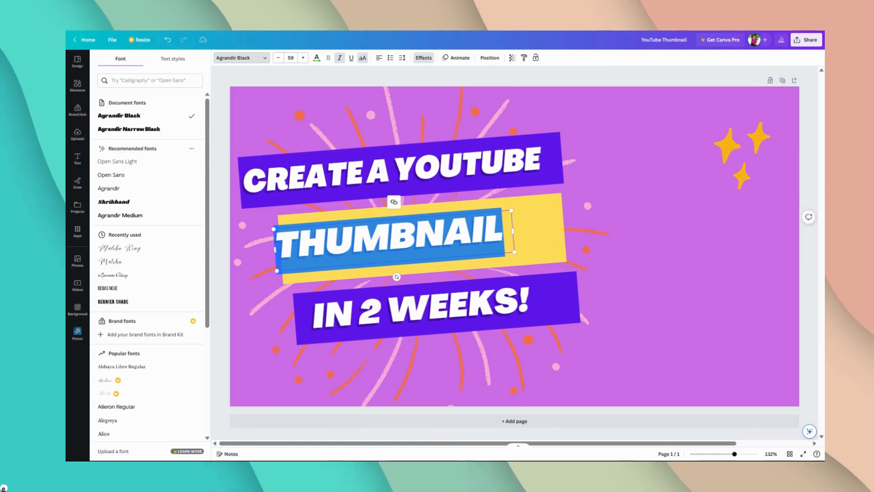
# Step: Reposition the "THUMBNAIL" text so that it sits fully inside the yellow bar
pyautogui.click(530, 213)
pyautogui.click(608, 73)
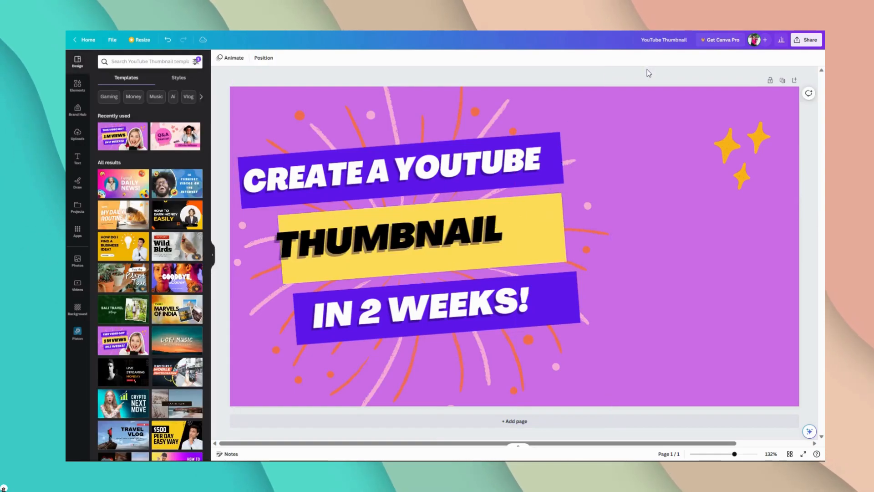
pyautogui.moveTo(477, 228); pyautogui.dragTo(500, 222)
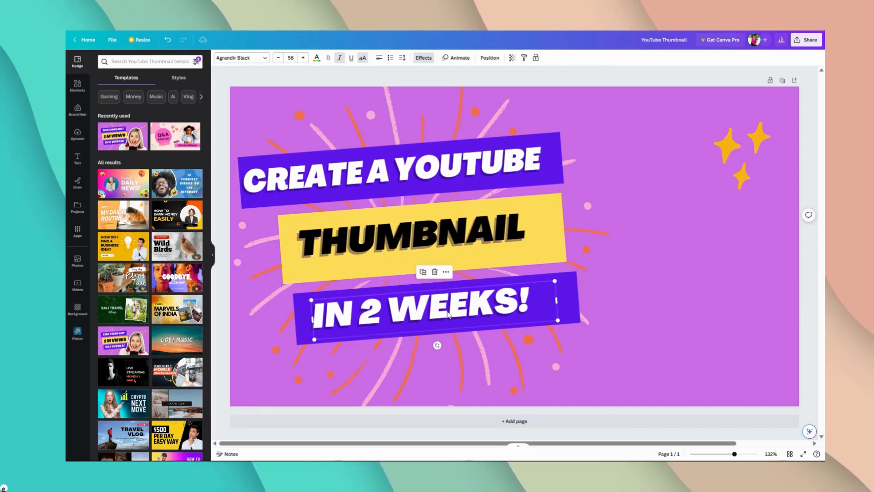
# Step: Replace the "IN 2 WEEKS!" text in the lower purple bar with "USING CANVA"
pyautogui.doubleClick(481, 296)
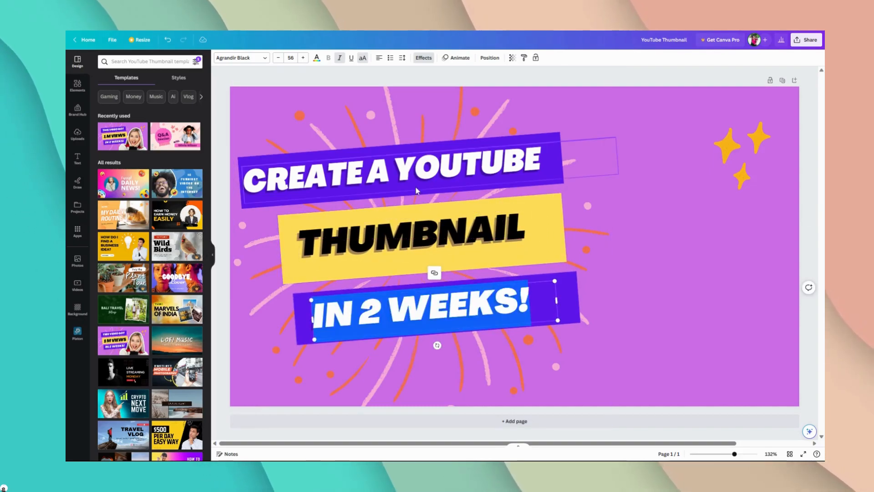
pyautogui.write('FOR FRE')
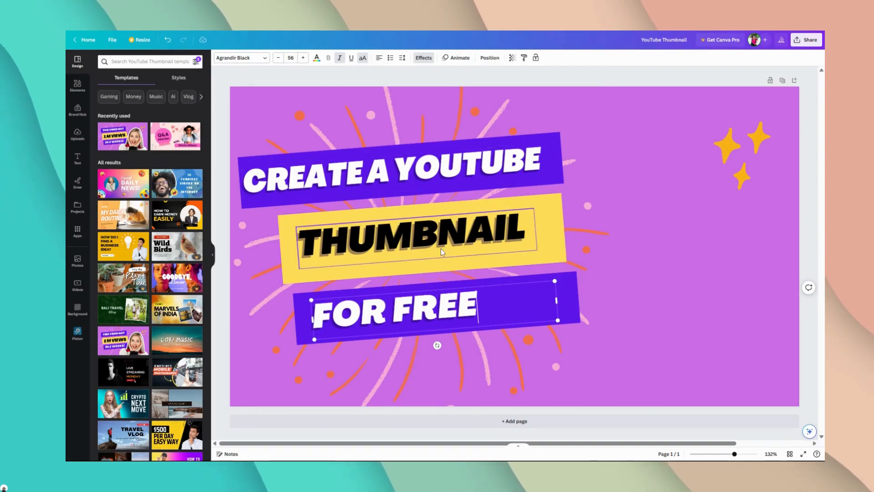
pyautogui.write('E')
pyautogui.hotkey('ctrl', 'shift', 'Left')
pyautogui.hotkey('ctrl', 'shift', 'Left')
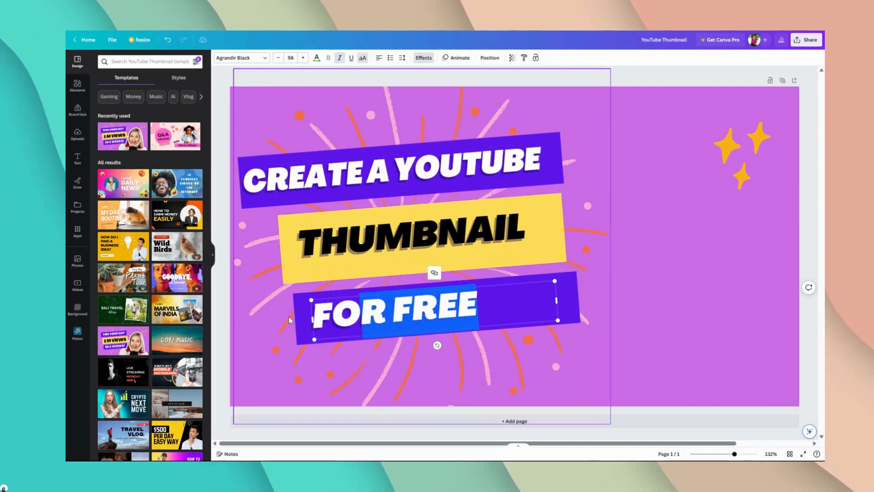
pyautogui.write('FOUSINGA')
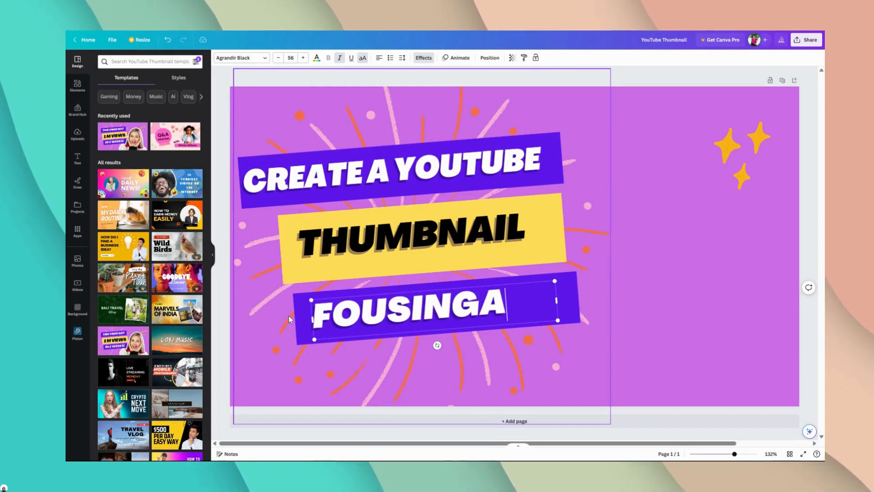
pyautogui.hotkey('ctrl', 'BackSpace')
pyautogui.write('US')
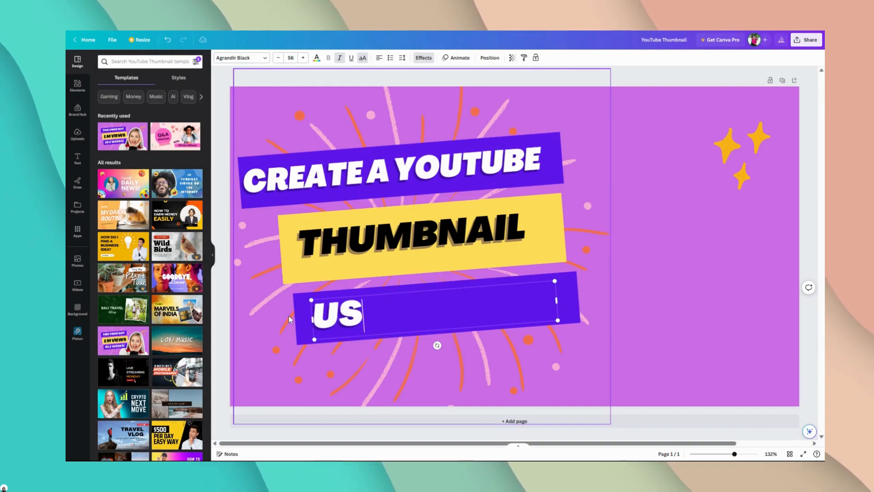
pyautogui.write('ING CANVA')
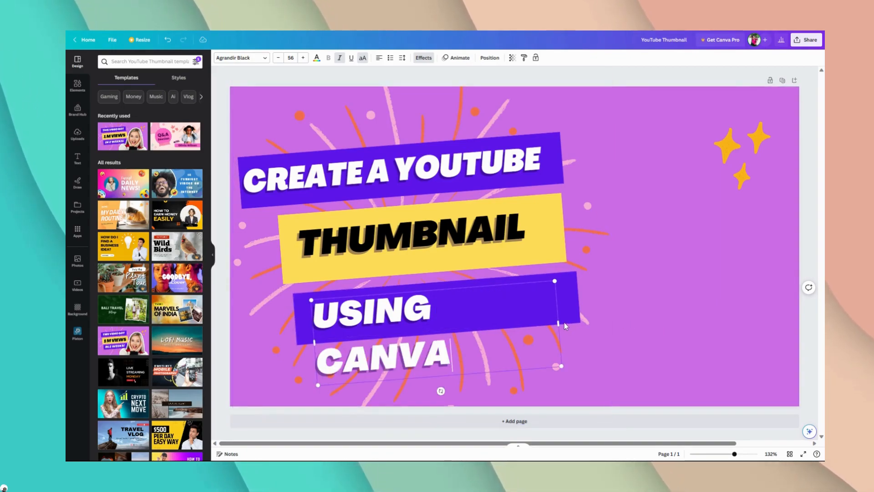
# Step: Widen the "USING CANVA" text box so the text fits on one line, then centre it on the lower purple bar
pyautogui.moveTo(560, 321); pyautogui.dragTo(590, 324)
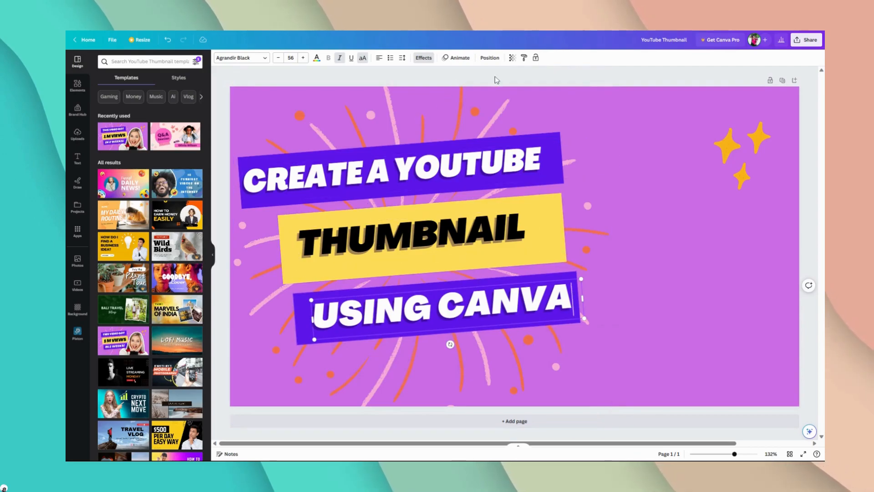
pyautogui.click(581, 86)
pyautogui.moveTo(460, 306); pyautogui.dragTo(449, 305)
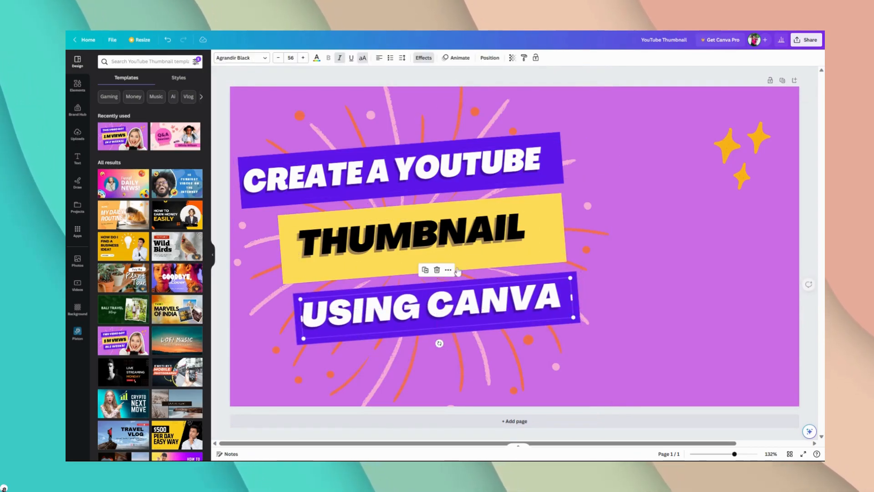
pyautogui.click(548, 82)
# Step: Shrink the yellow bar to fit closely around "THUMBNAIL" and recentre the text on it
pyautogui.click(524, 237)
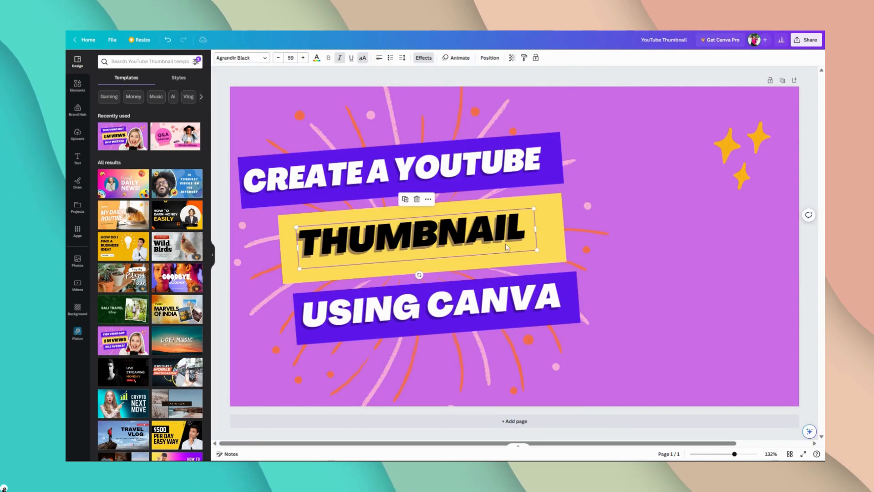
pyautogui.click(558, 251)
pyautogui.moveTo(568, 261); pyautogui.dragTo(546, 249)
pyautogui.click(586, 72)
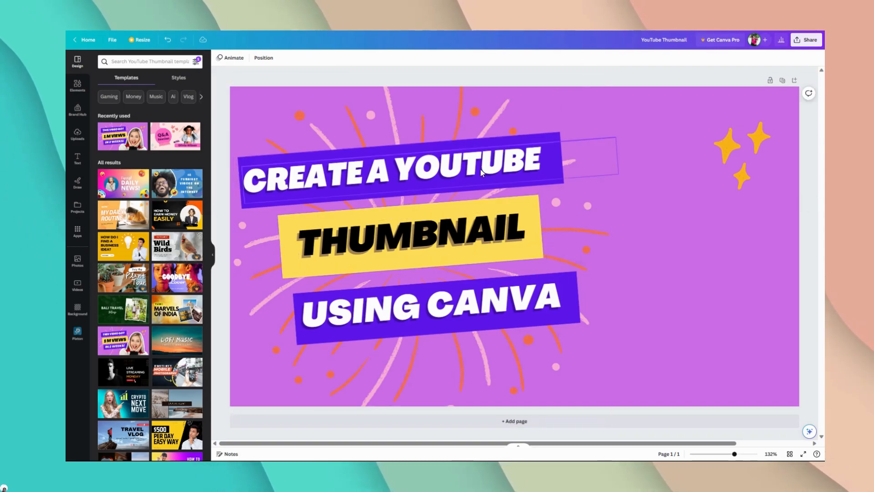
pyautogui.moveTo(414, 229); pyautogui.dragTo(408, 233)
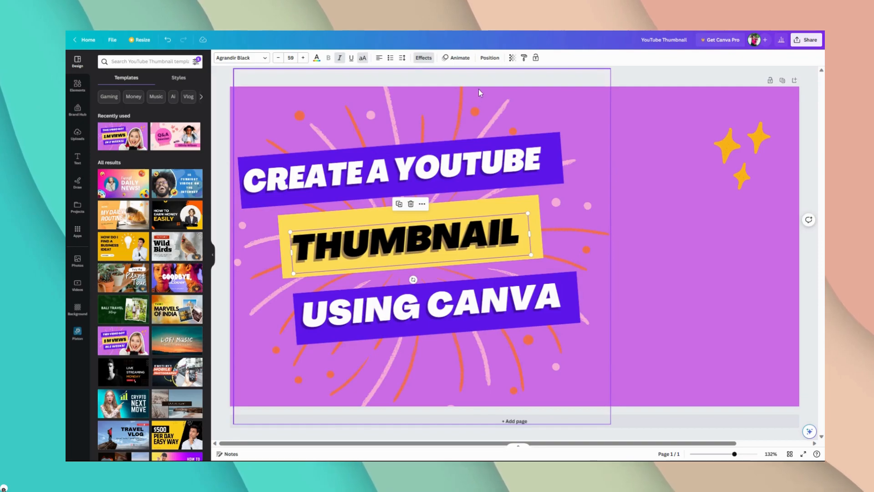
# Step: Group the "THUMBNAIL" text with its yellow bar and move the group slightly to the left
pyautogui.click(491, 78)
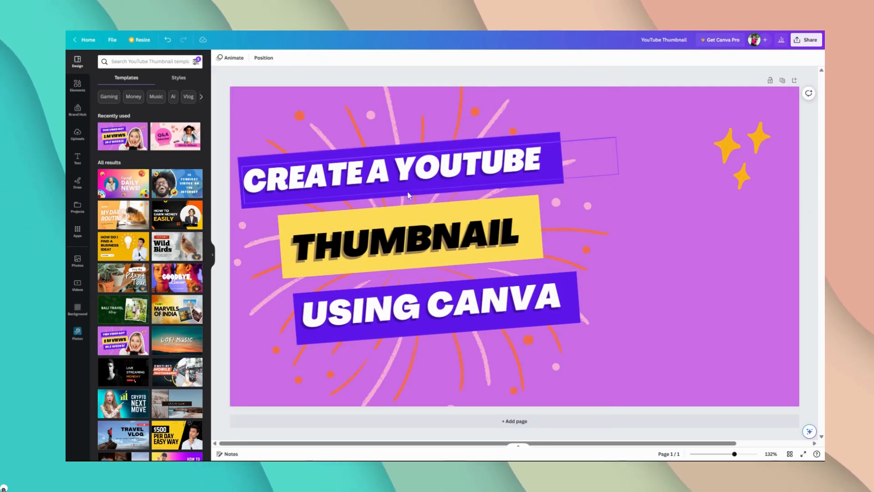
pyautogui.click(372, 243)
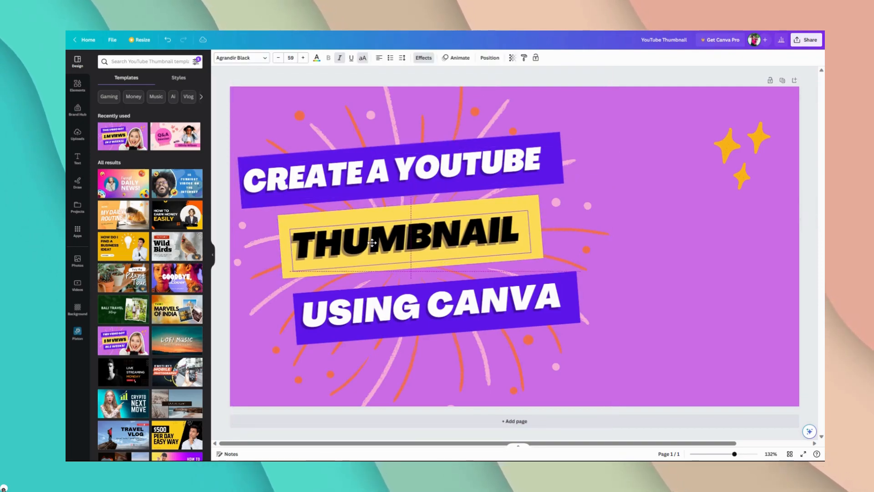
pyautogui.click(370, 216)
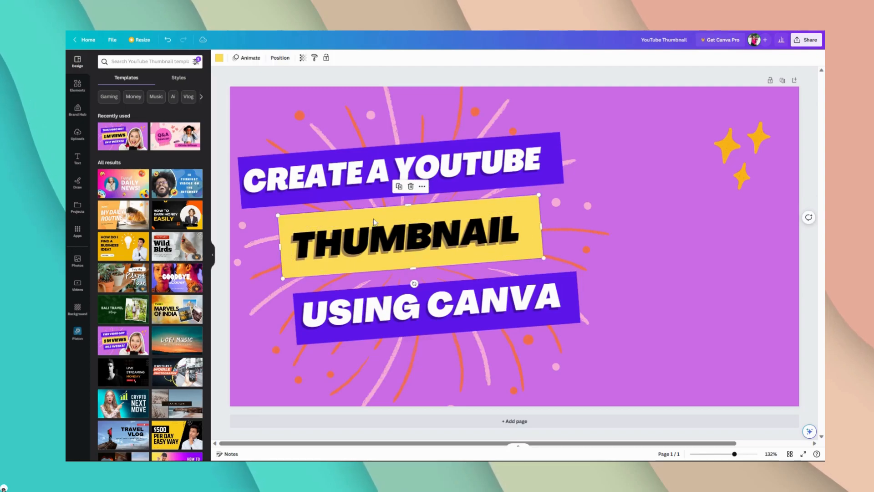
pyautogui.keyDown('shift'); pyautogui.click(367, 249); pyautogui.keyUp('shift')
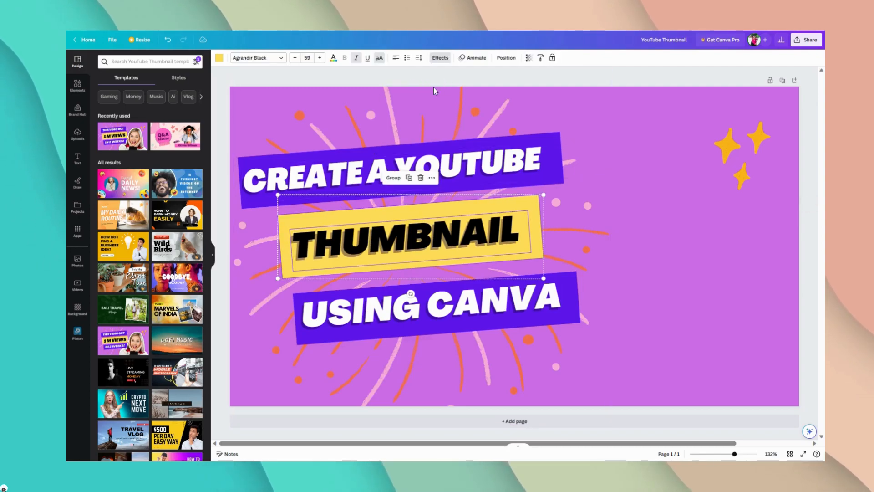
pyautogui.moveTo(380, 213); pyautogui.dragTo(358, 221)
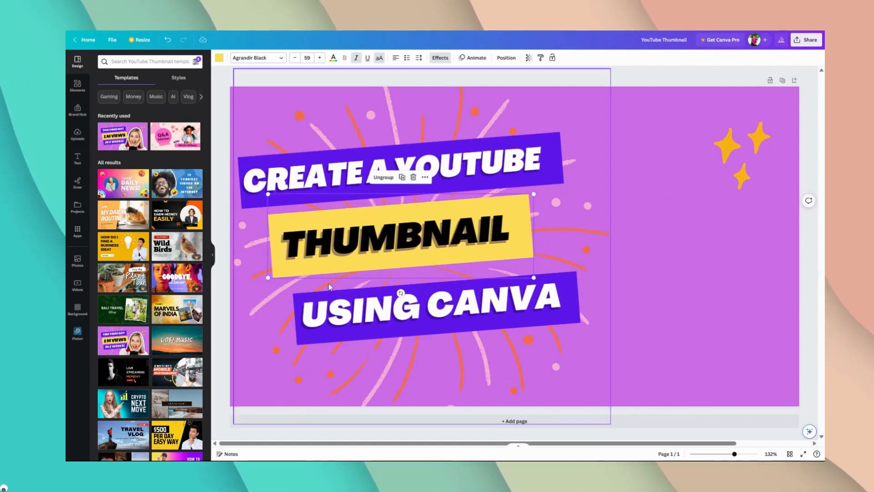
# Step: Group "USING CANVA" with its purple bar and move the group left and slightly up, beneath the yellow bar
pyautogui.click(317, 306)
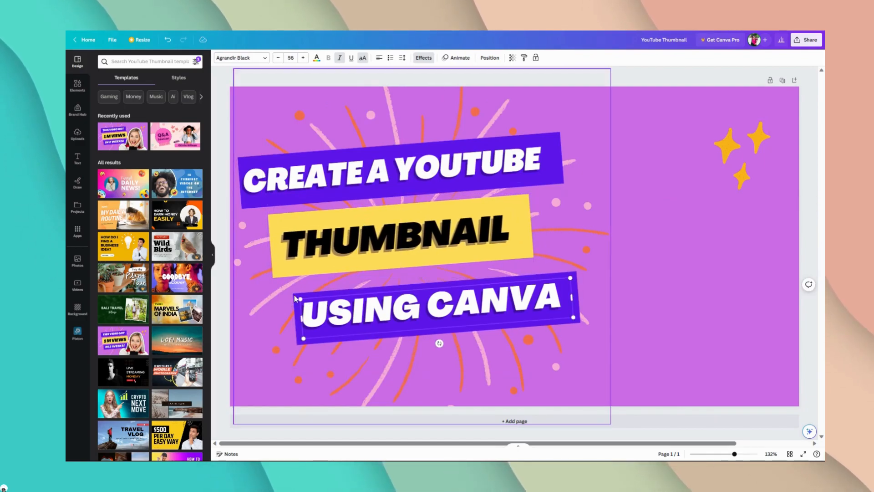
pyautogui.click(297, 299)
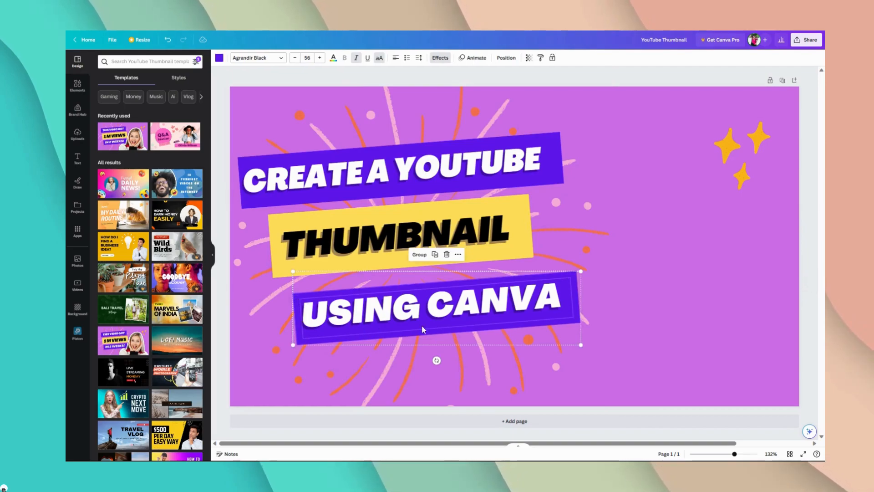
pyautogui.click(418, 255)
pyautogui.moveTo(427, 319); pyautogui.dragTo(389, 312)
pyautogui.click(443, 80)
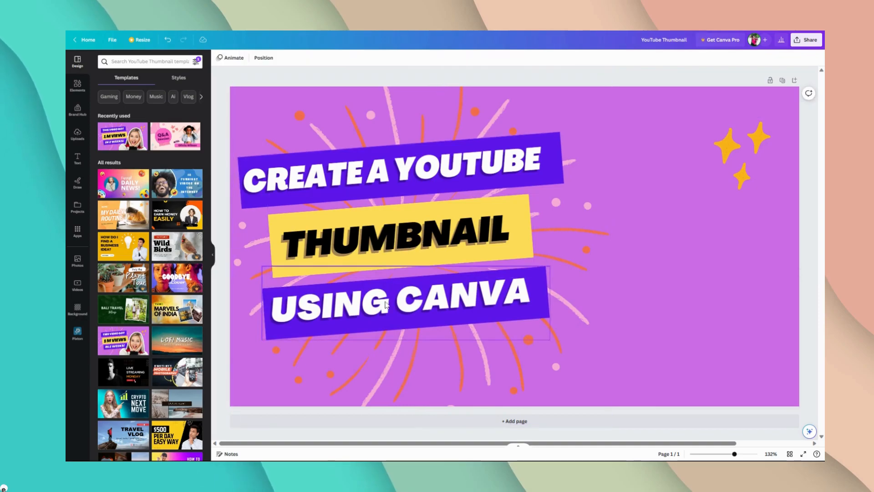
# Step: Group "CREATE A YOUTUBE" with its purple bar and move the group slightly down and left, closer to the yellow bar
pyautogui.click(410, 176)
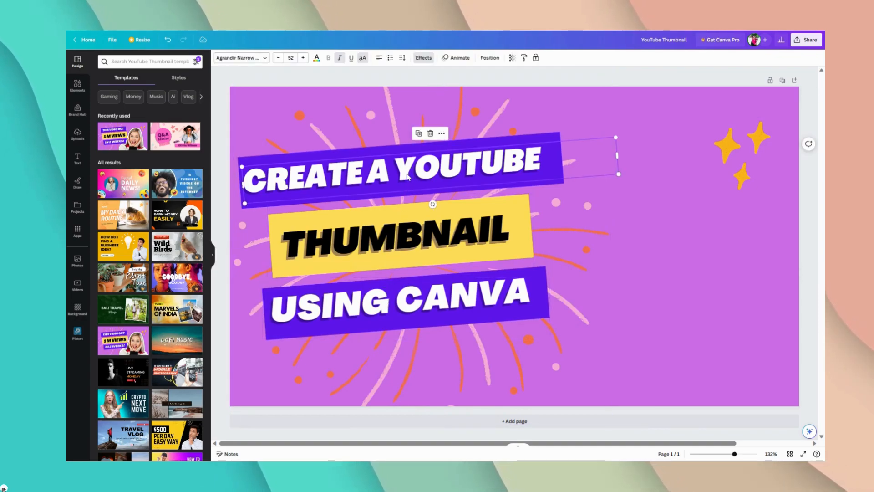
pyautogui.click(358, 158)
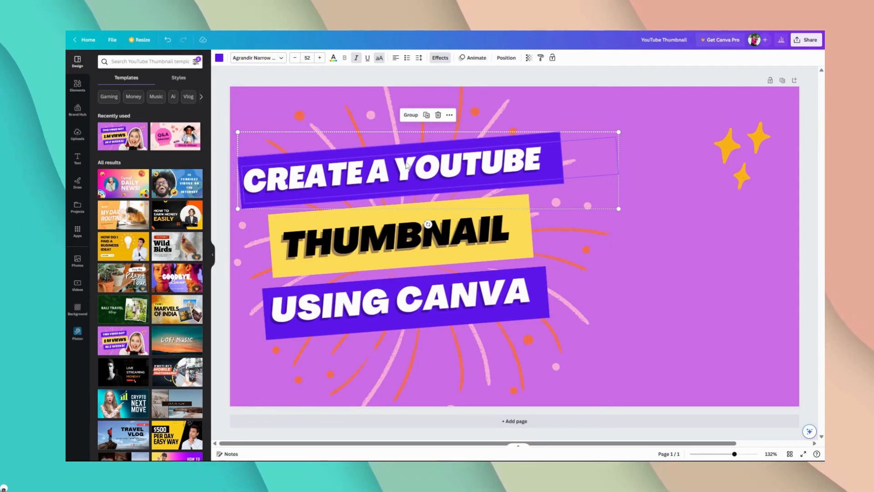
pyautogui.hotkey('ctrl', 'g')
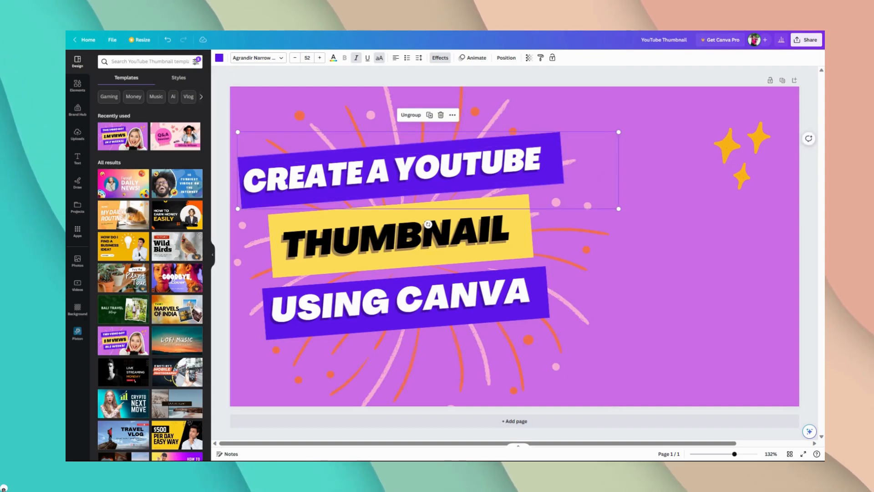
pyautogui.moveTo(407, 165); pyautogui.dragTo(402, 170)
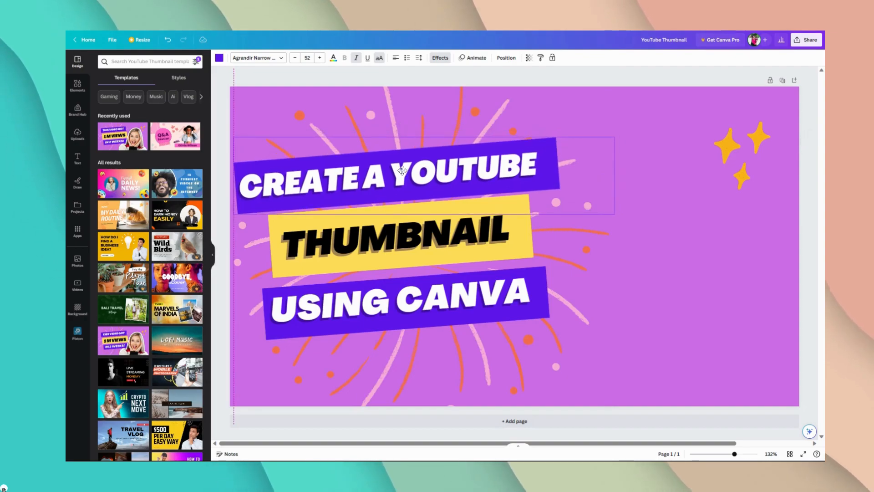
pyautogui.click(499, 214)
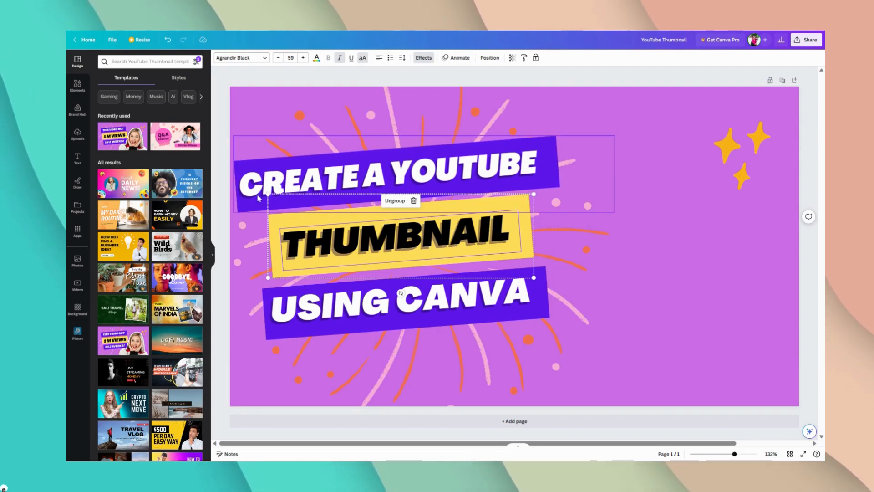
pyautogui.hotkey('ctrl', 'v')
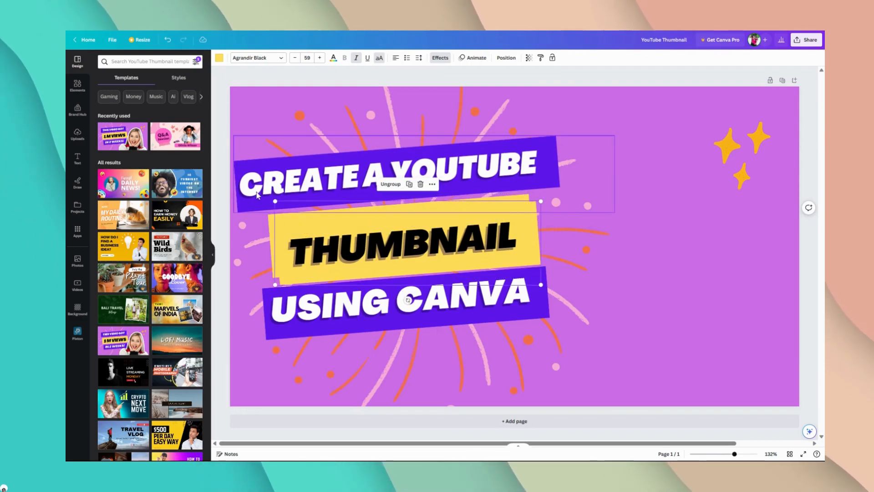
pyautogui.press('Escape')
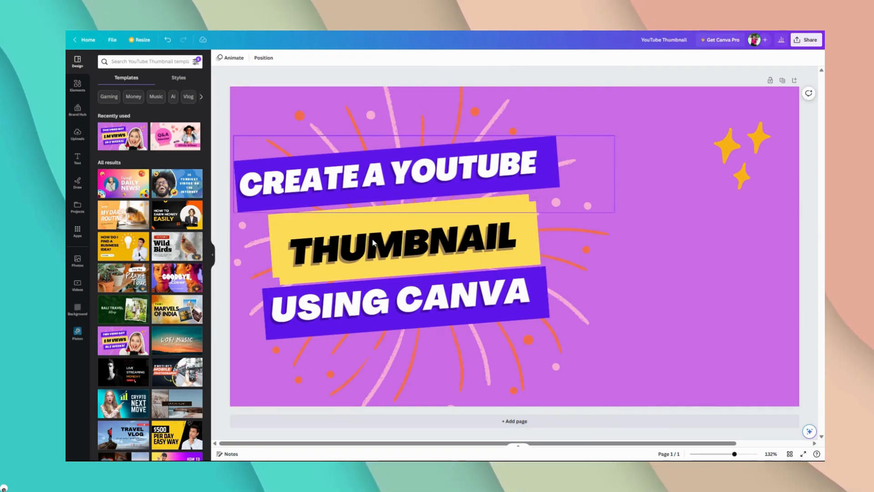
pyautogui.click(362, 260)
pyautogui.moveTo(281, 228); pyautogui.dragTo(349, 236)
pyautogui.press('Delete')
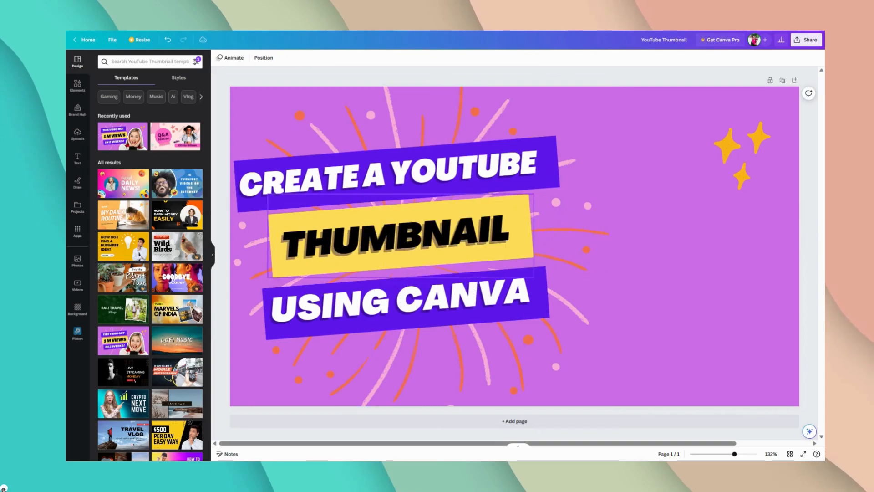
# Step: Ungroup "THUMBNAIL" from its yellow bar and shrink the bar's width and height to fit more tightly around the text
pyautogui.click(348, 236)
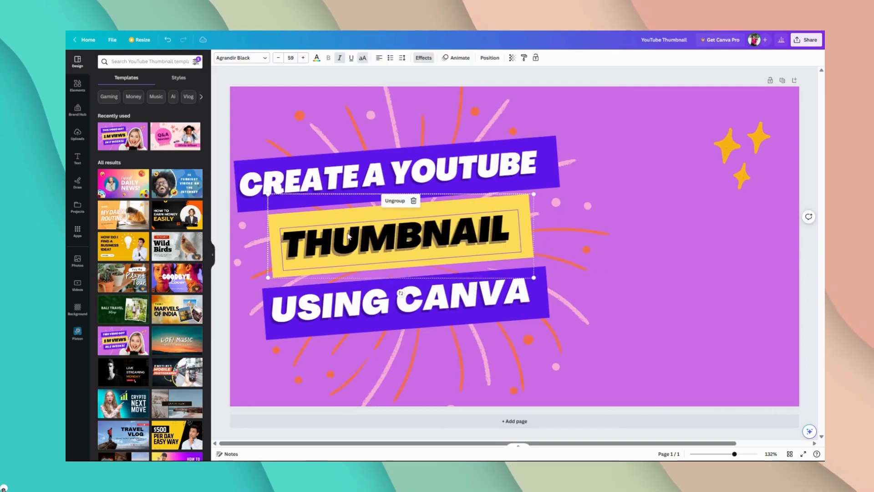
pyautogui.click(395, 200)
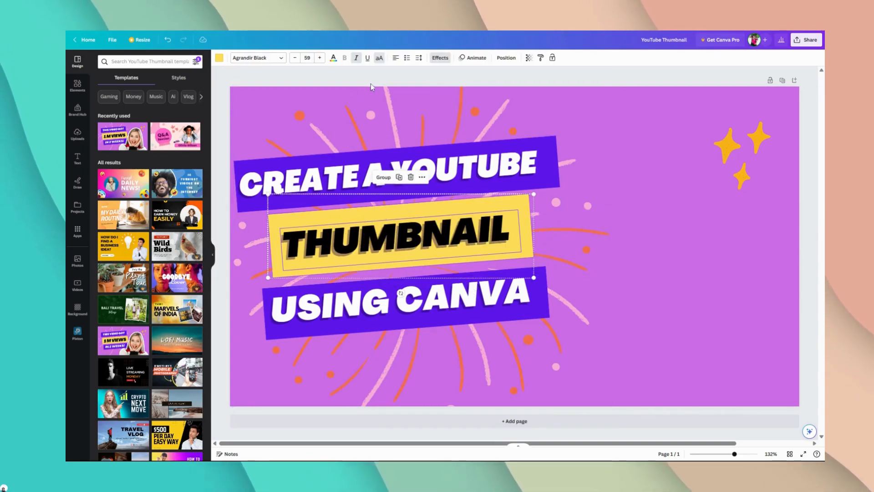
pyautogui.click(370, 83)
pyautogui.click(519, 213)
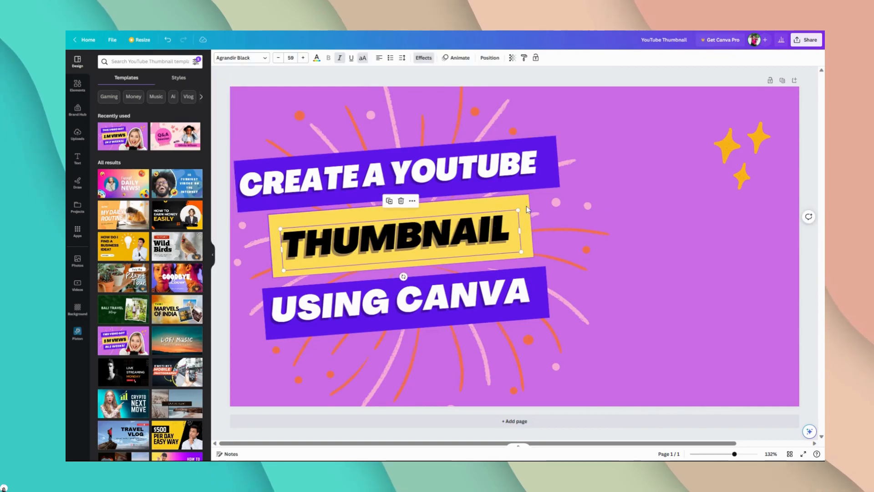
pyautogui.click(526, 214)
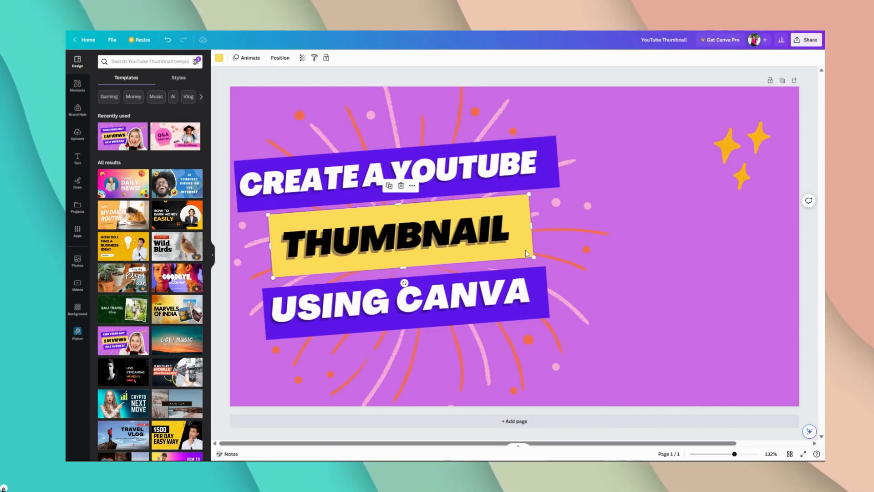
pyautogui.moveTo(532, 256); pyautogui.dragTo(522, 252)
pyautogui.moveTo(395, 204); pyautogui.dragTo(395, 212)
pyautogui.click(441, 71)
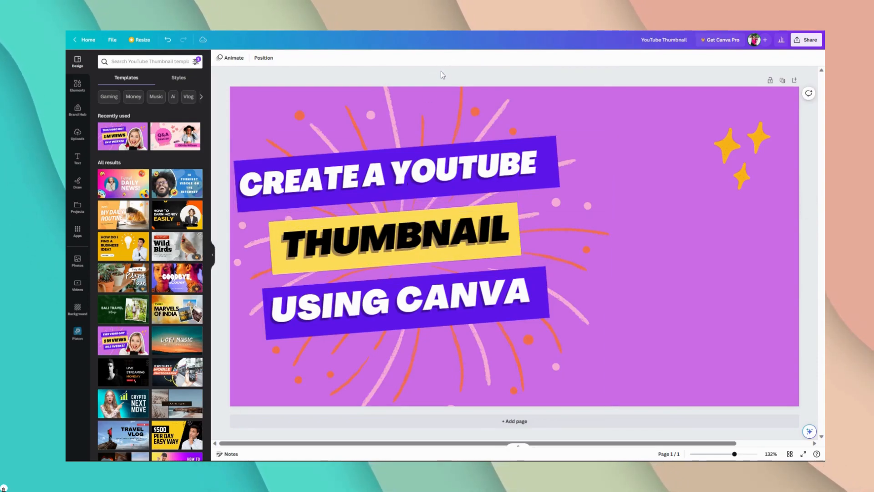
# Step: Regroup "THUMBNAIL" with the resized yellow bar and move the group up close to the "CREATE A YOUTUBE" bar
pyautogui.click(391, 251)
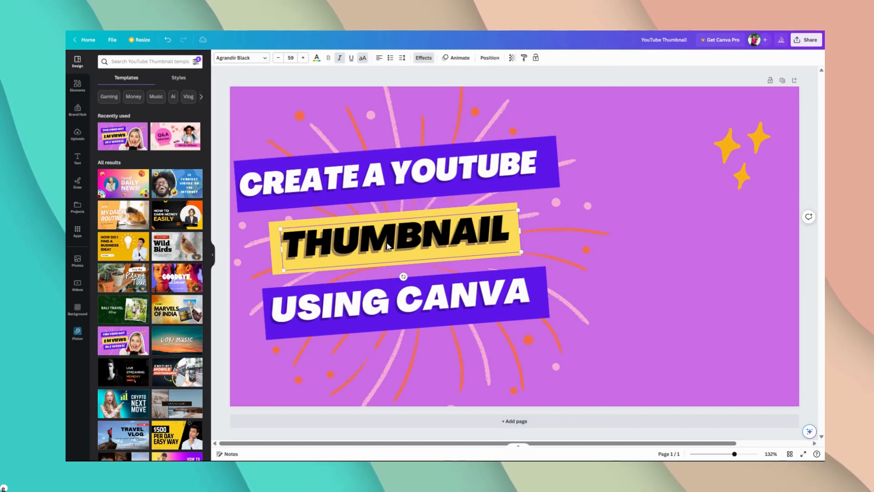
pyautogui.keyDown('shift'); pyautogui.click(391, 216); pyautogui.keyUp('shift')
pyautogui.click(380, 187)
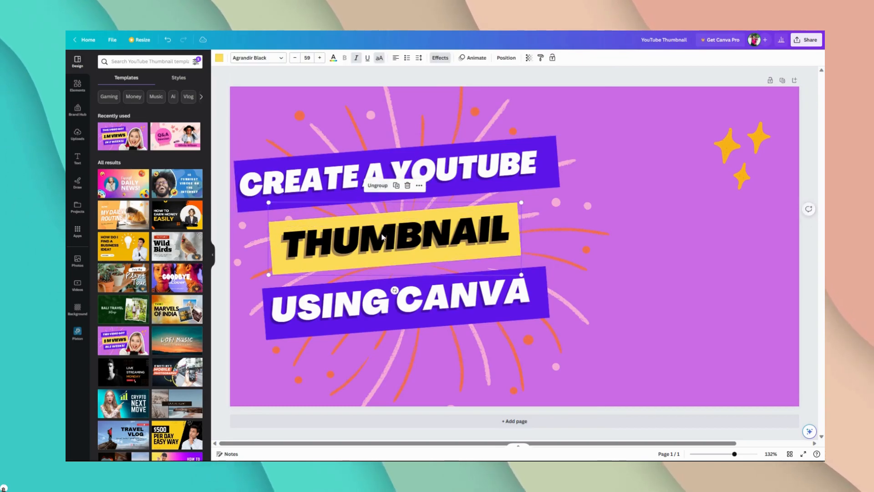
pyautogui.moveTo(381, 238); pyautogui.dragTo(381, 231)
# Step: Move the "USING CANVA" group up so that it sits closely beneath the yellow bar
pyautogui.click(390, 298)
pyautogui.moveTo(390, 297); pyautogui.dragTo(390, 286)
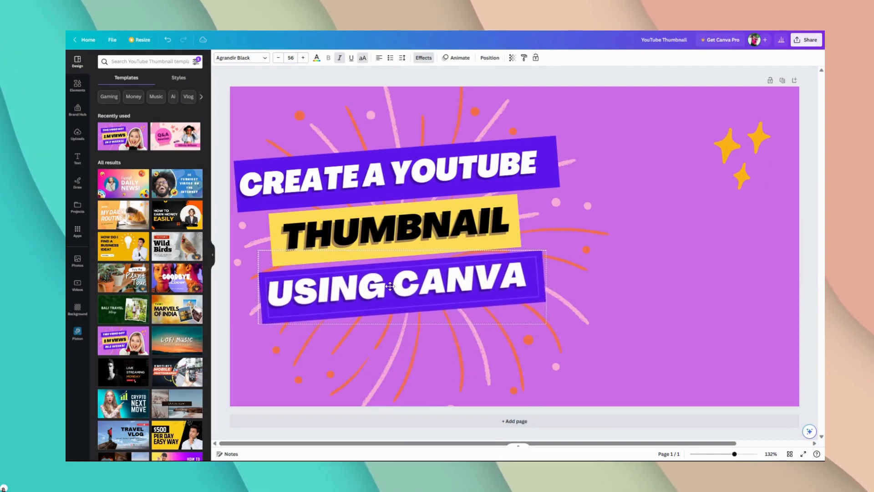
pyautogui.click(436, 82)
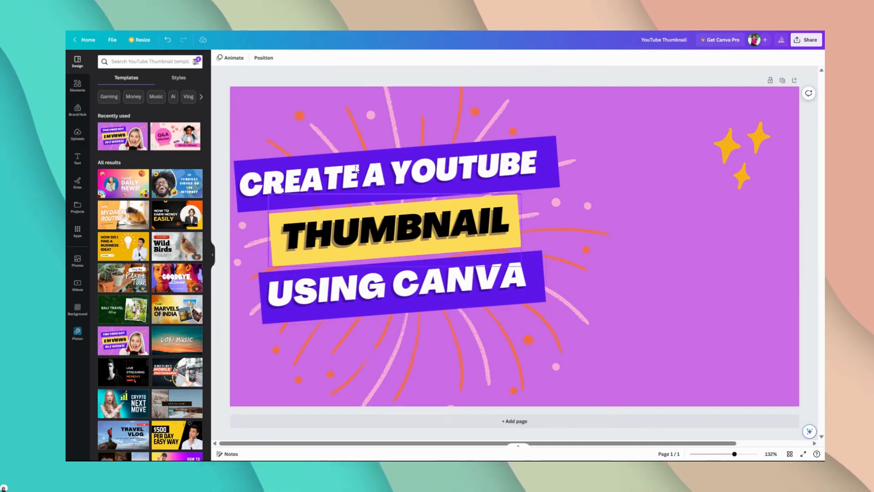
# Step: Search the elements library for "canva" and add the round gradient Canva logo photo to the design
pyautogui.click(77, 87)
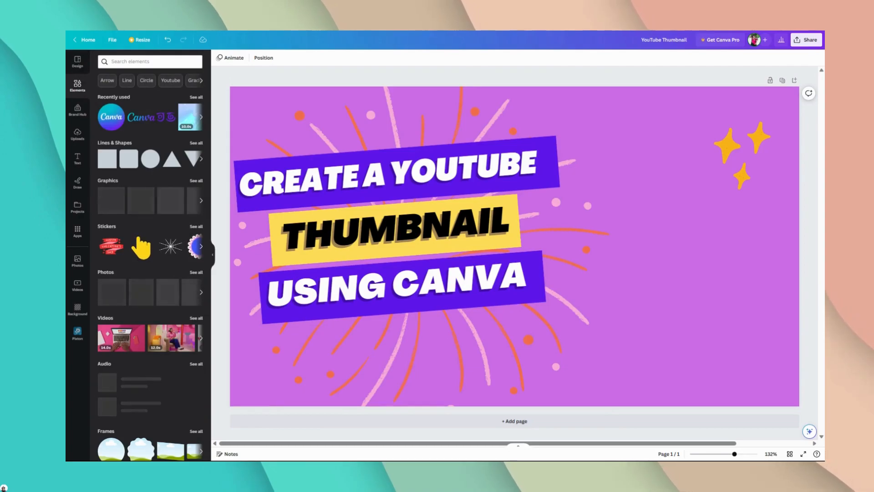
pyautogui.click(150, 61)
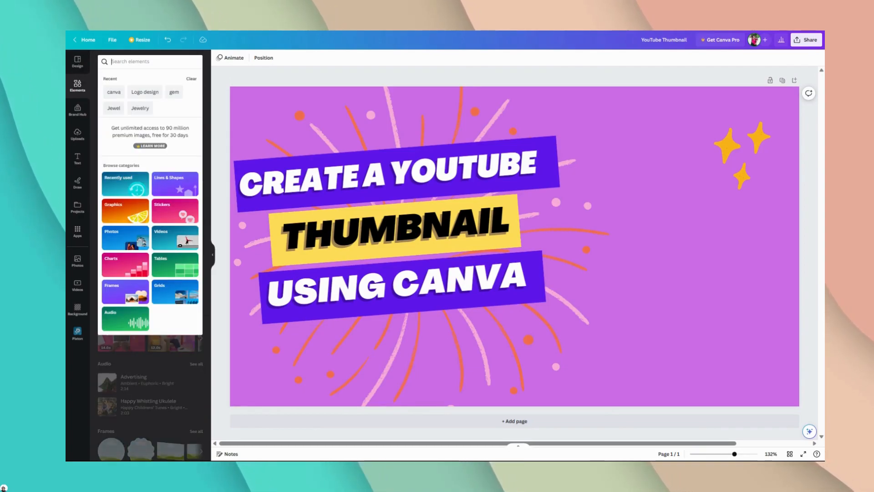
pyautogui.write('canva')
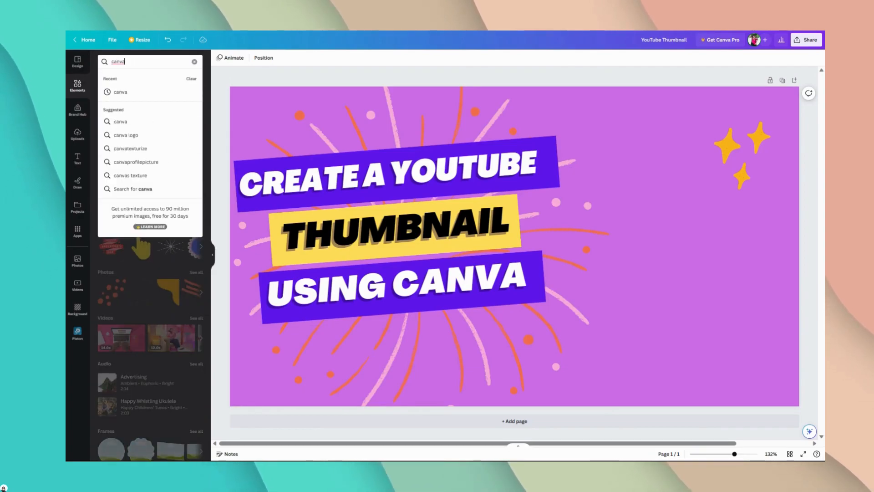
pyautogui.press('Return')
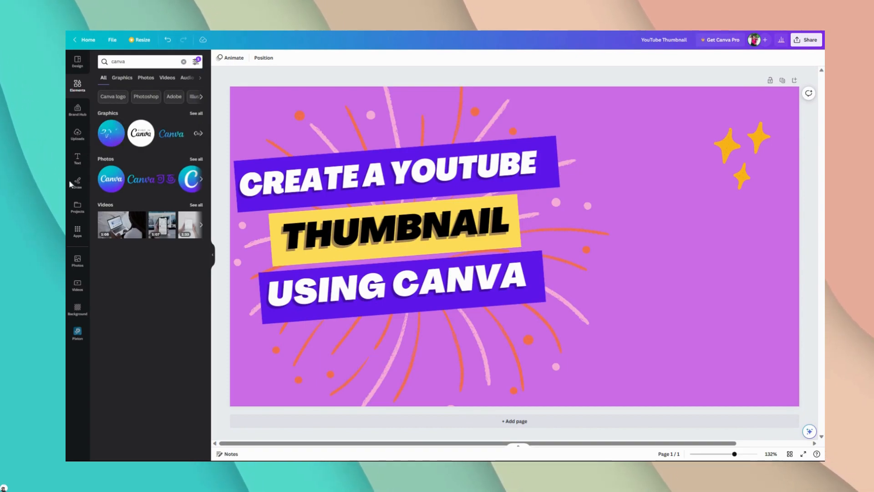
pyautogui.click(109, 182)
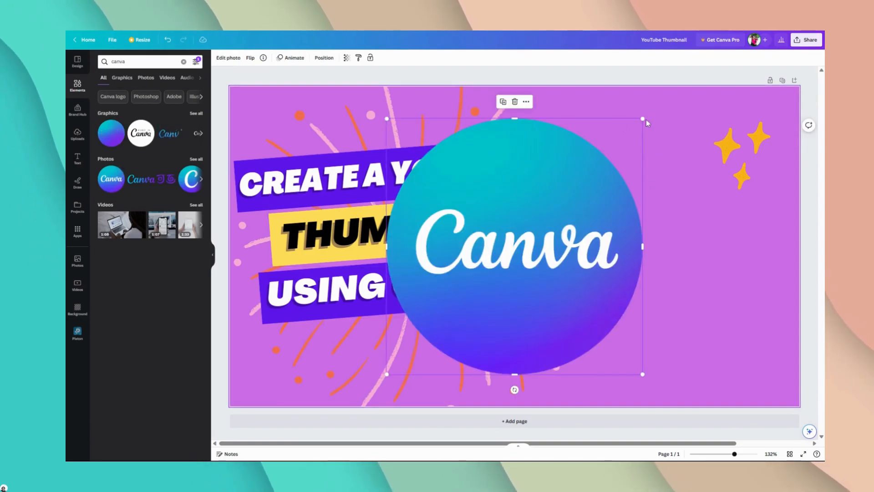
# Step: Shrink the Canva logo, tilt it slightly clockwise and place it between the "CREATE A YOUTUBE" bar and the yellow stars
pyautogui.moveTo(642, 118); pyautogui.dragTo(675, 339)
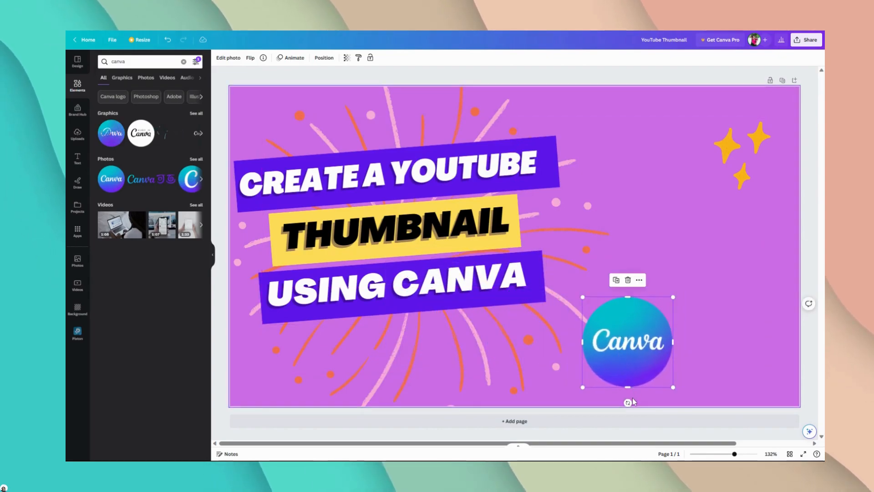
pyautogui.moveTo(628, 402); pyautogui.dragTo(627, 397)
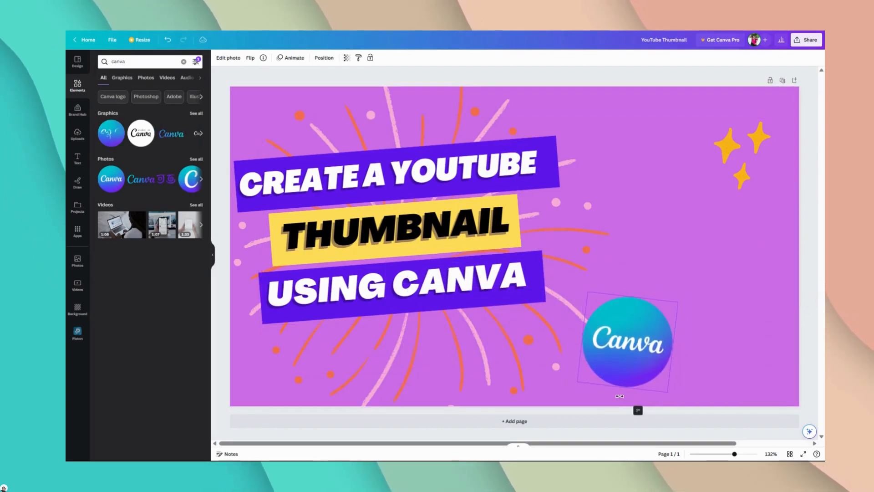
pyautogui.moveTo(628, 350); pyautogui.dragTo(613, 196)
pyautogui.click(696, 77)
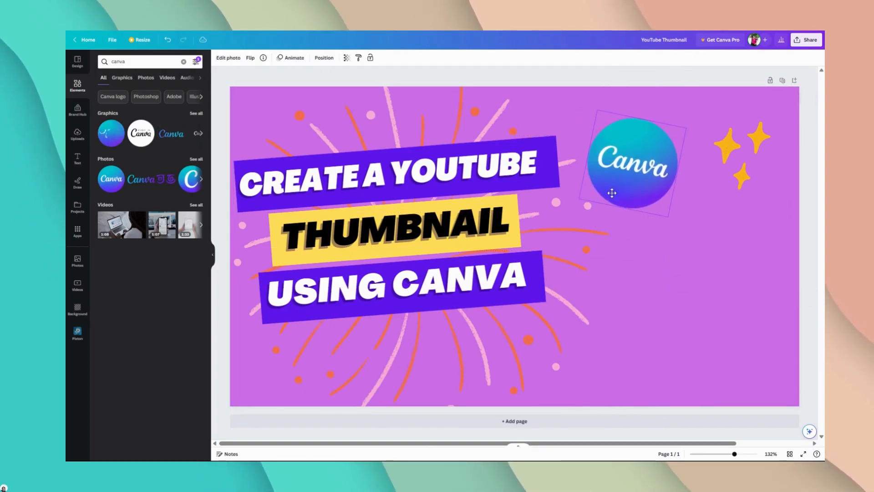
pyautogui.click(84, 84)
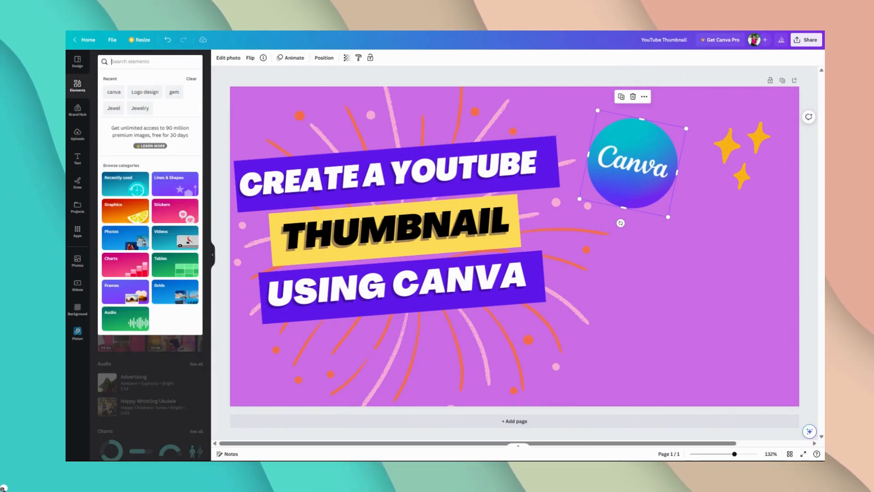
pyautogui.write('enhanc')
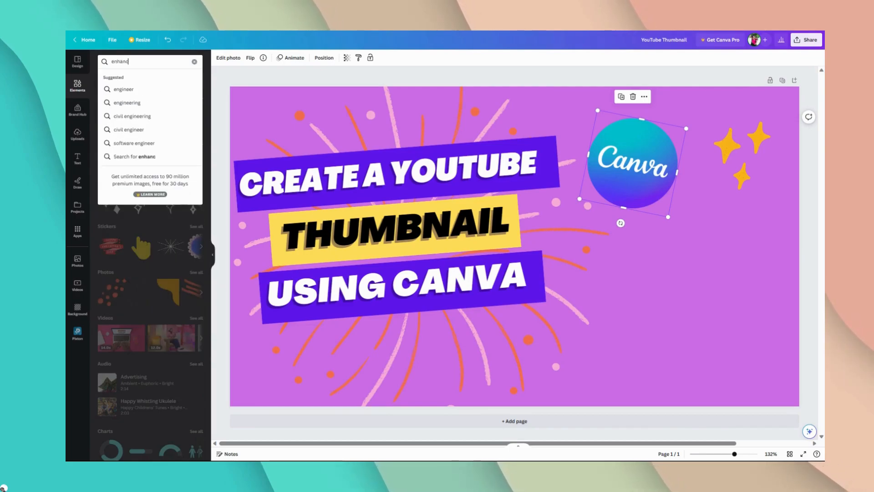
pyautogui.press('BackSpace')
pyautogui.press('BackSpace')
pyautogui.press('BackSpace')
pyautogui.press('BackSpace')
pyautogui.press('BackSpace')
pyautogui.press('BackSpace')
pyautogui.press('BackSpace')
pyautogui.press('BackSpace')
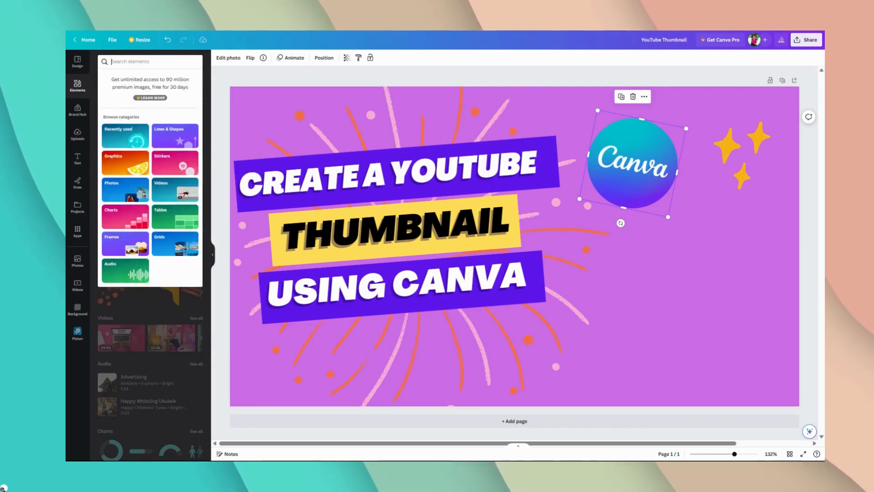
# Step: Search the elements library for "Arrow" and add the white curved right-pointing arrow graphic to the design
pyautogui.write('RROW')
pyautogui.press('Return')
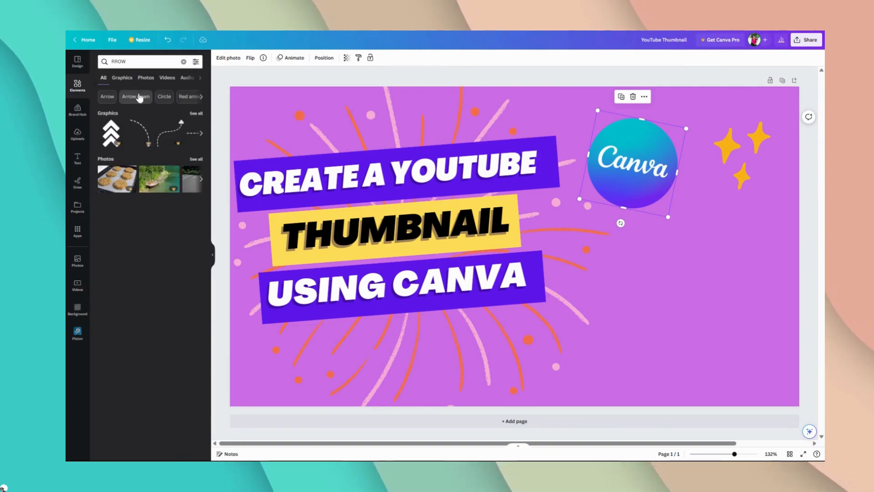
pyautogui.click(109, 97)
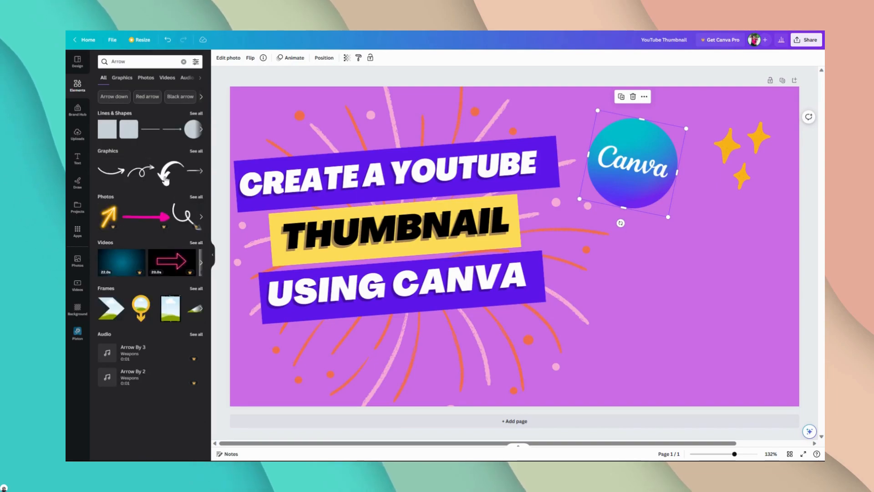
pyautogui.click(119, 179)
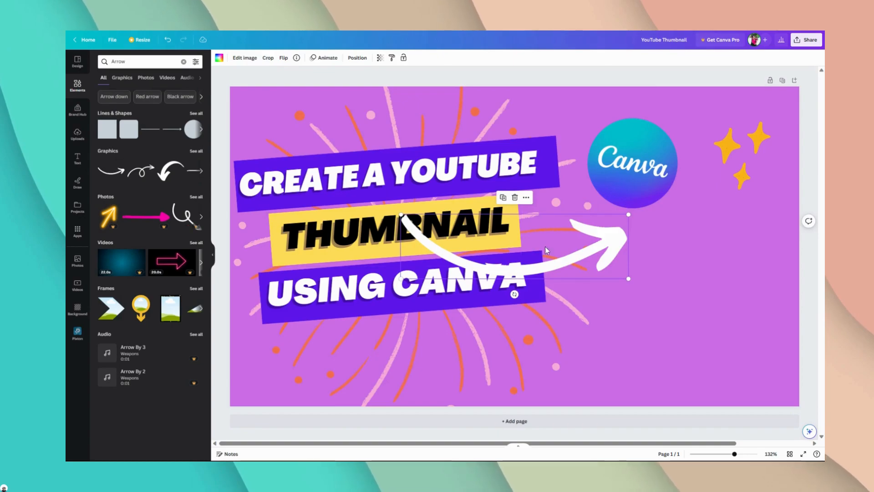
# Step: Shrink the white arrow, flip it vertically and place it arching from the "CREATE A YOUTUBE" bar to the Canva logo
pyautogui.moveTo(576, 249); pyautogui.dragTo(617, 238)
pyautogui.moveTo(660, 210); pyautogui.dragTo(525, 243)
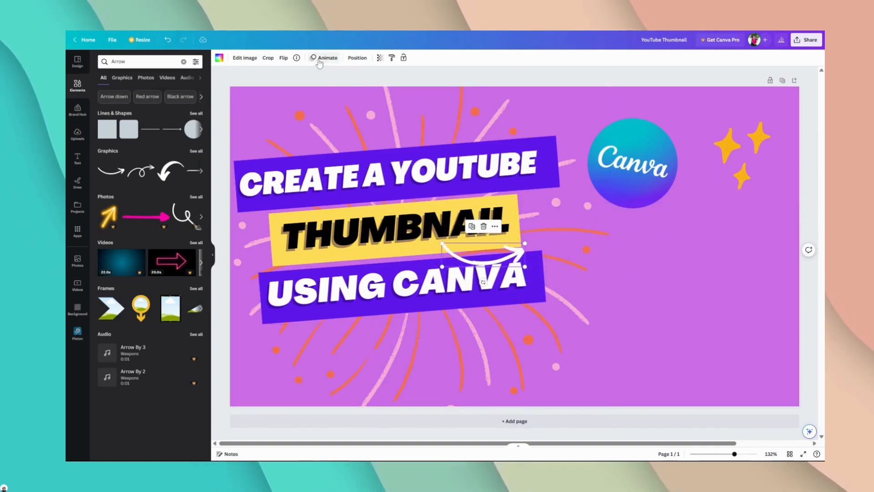
pyautogui.click(282, 58)
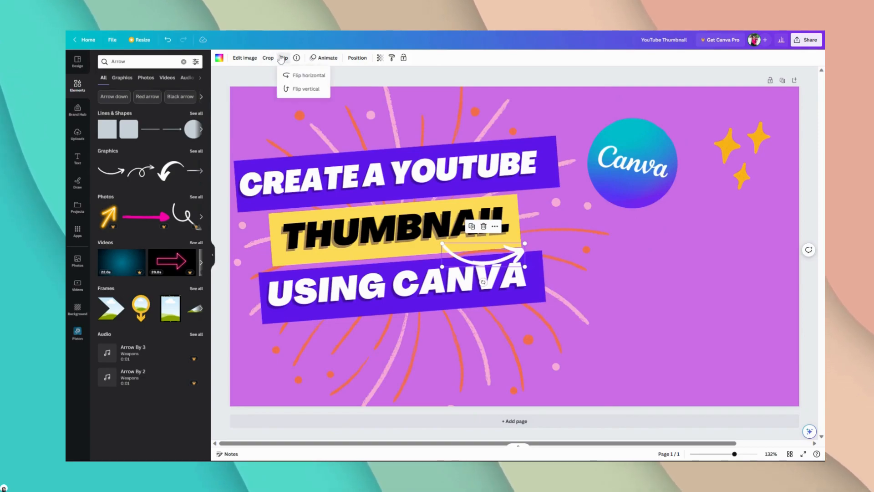
pyautogui.click(306, 89)
pyautogui.moveTo(502, 254); pyautogui.dragTo(589, 122)
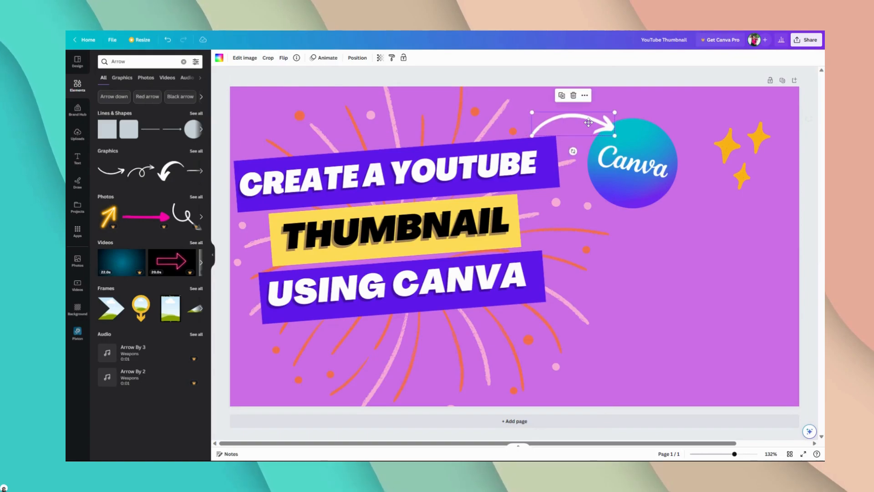
pyautogui.click(608, 80)
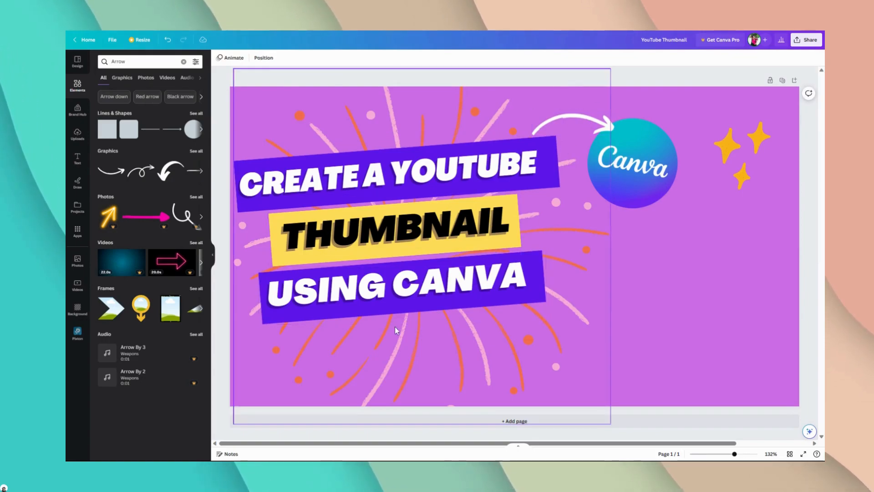
# Step: Add the "I can & I will" font combination to the design and shrink it beneath the "USING CANVA" bar
pyautogui.click(81, 160)
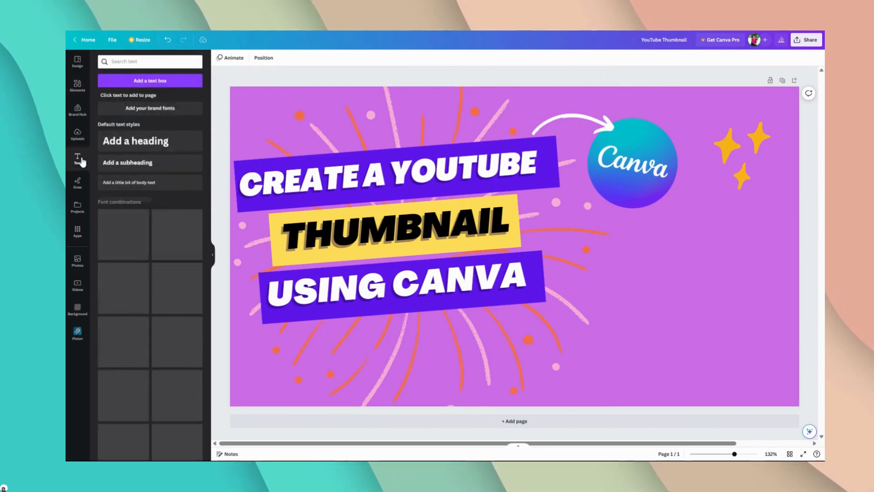
pyautogui.scroll(-3, 128, 260)
pyautogui.scroll(-3, 128, 260)
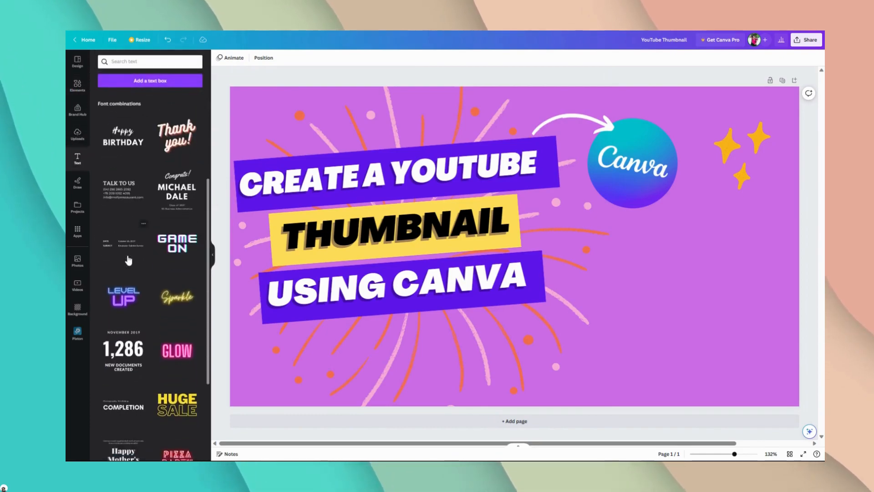
pyautogui.scroll(3, 130, 250)
pyautogui.scroll(-5, 132, 239)
pyautogui.scroll(-5, 133, 242)
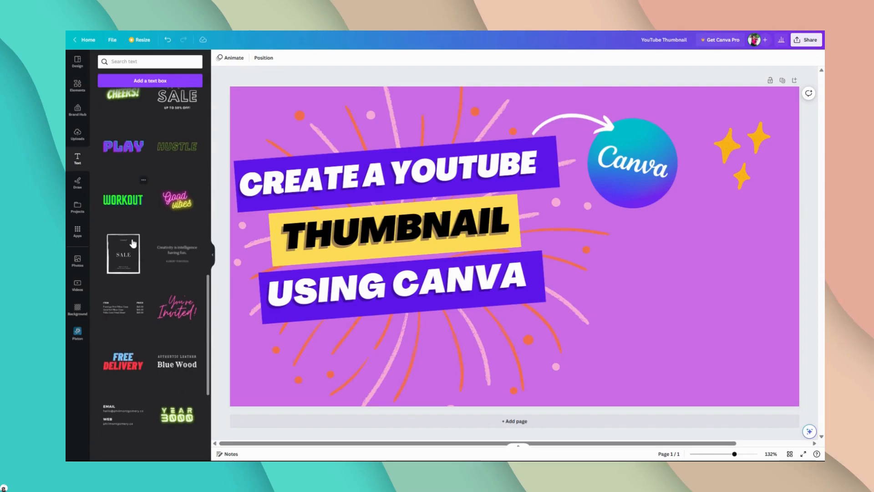
pyautogui.scroll(-4, 140, 261)
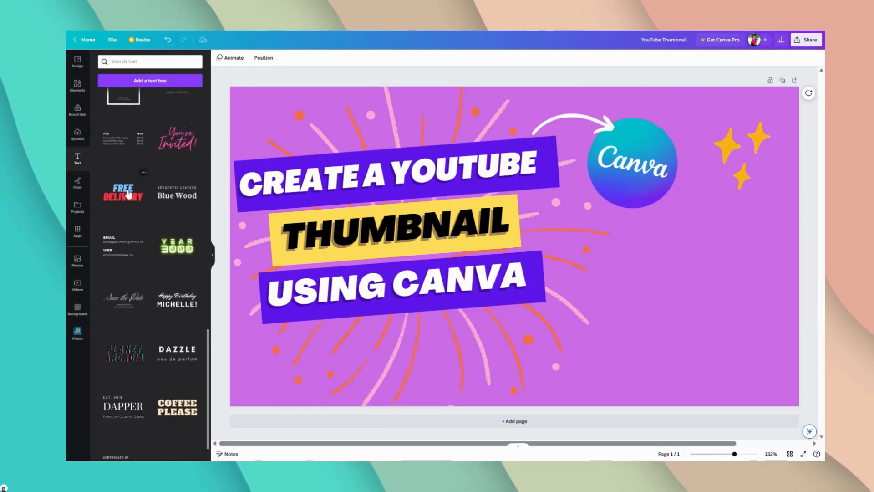
pyautogui.scroll(-3, 129, 218)
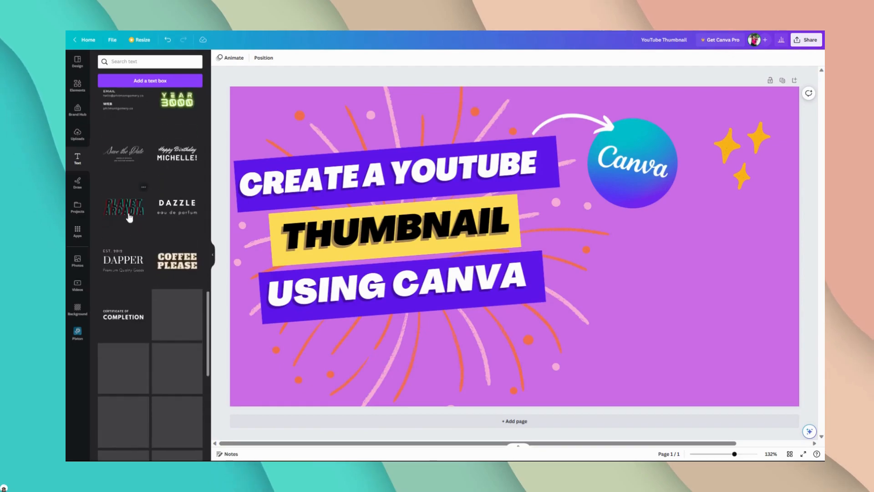
pyautogui.scroll(-2, 108, 217)
pyautogui.scroll(-4, 109, 217)
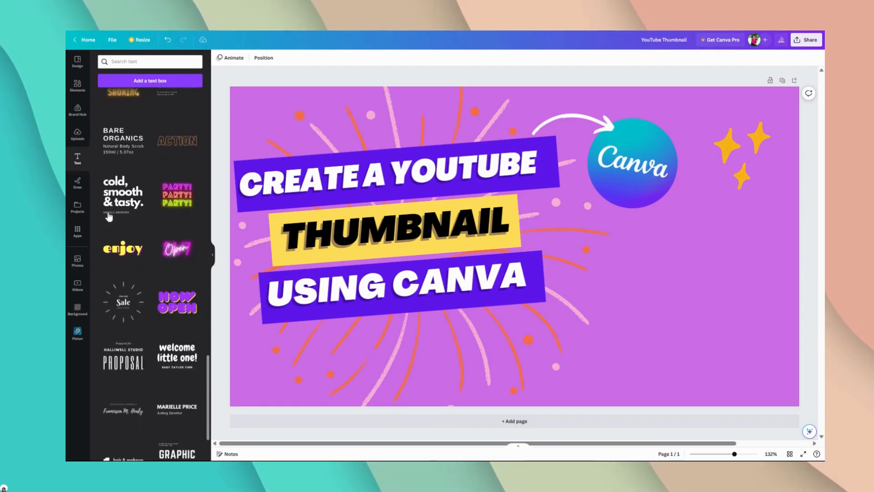
pyautogui.scroll(-2, 108, 217)
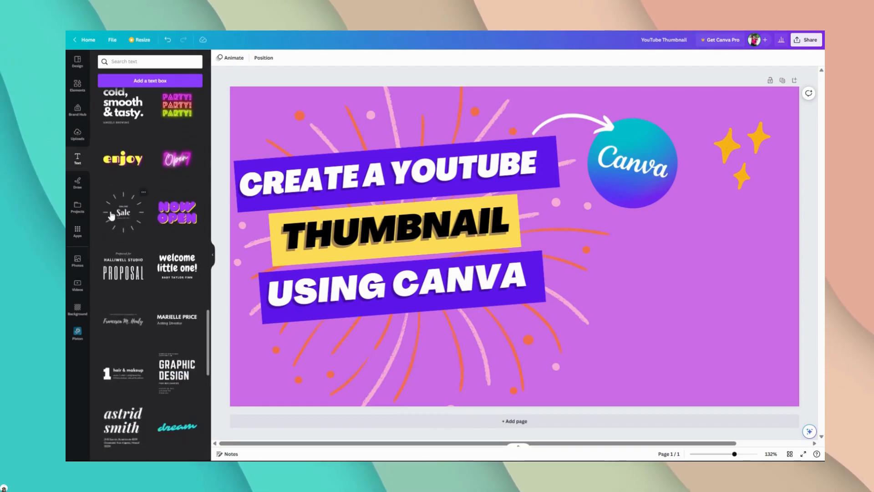
pyautogui.scroll(-4, 117, 237)
pyautogui.scroll(-3, 120, 249)
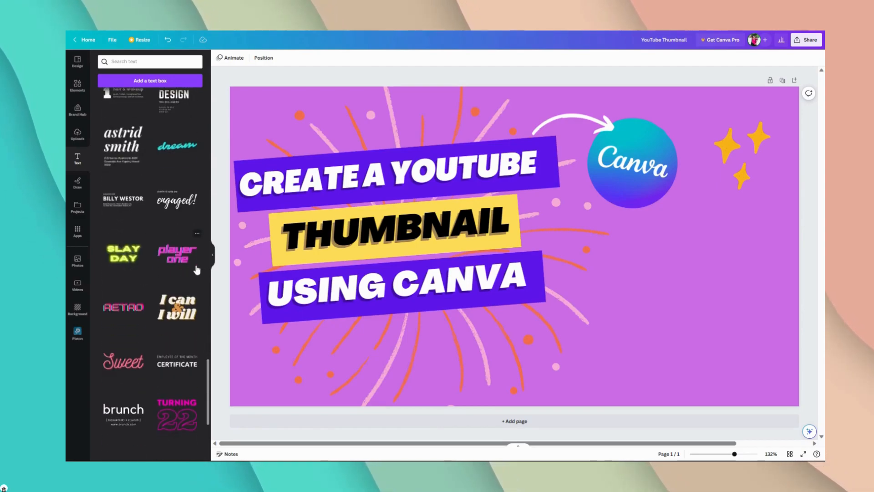
pyautogui.scroll(-4, 197, 270)
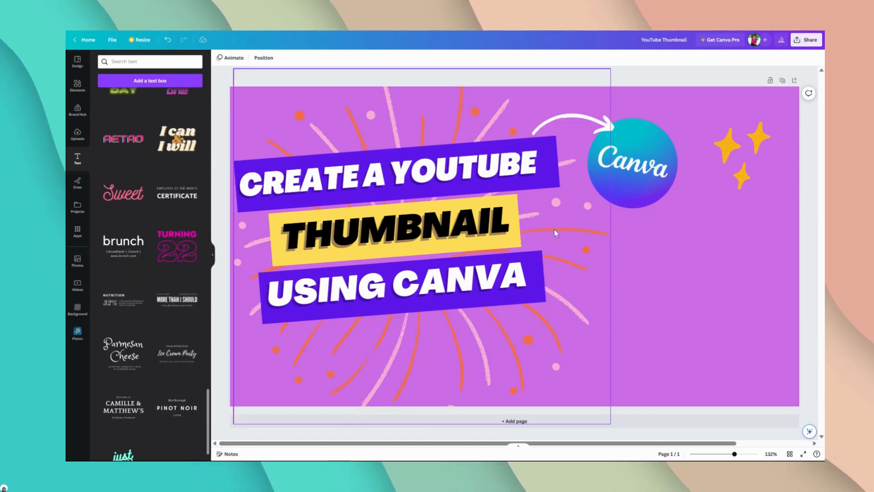
pyautogui.moveTo(693, 117); pyautogui.dragTo(433, 305)
# Step: Try widening and ungrouping the "I can & I will" text, and undo both changes
pyautogui.moveTo(435, 339); pyautogui.dragTo(557, 337)
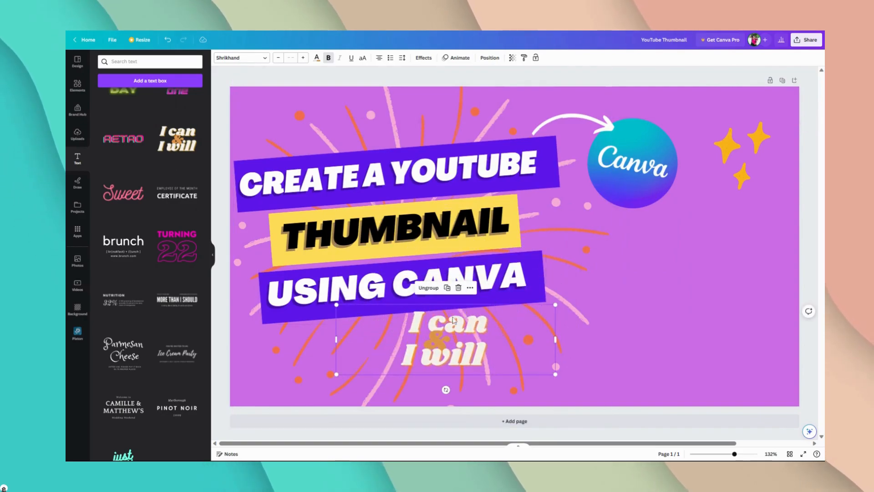
pyautogui.click(467, 324)
pyautogui.click(440, 290)
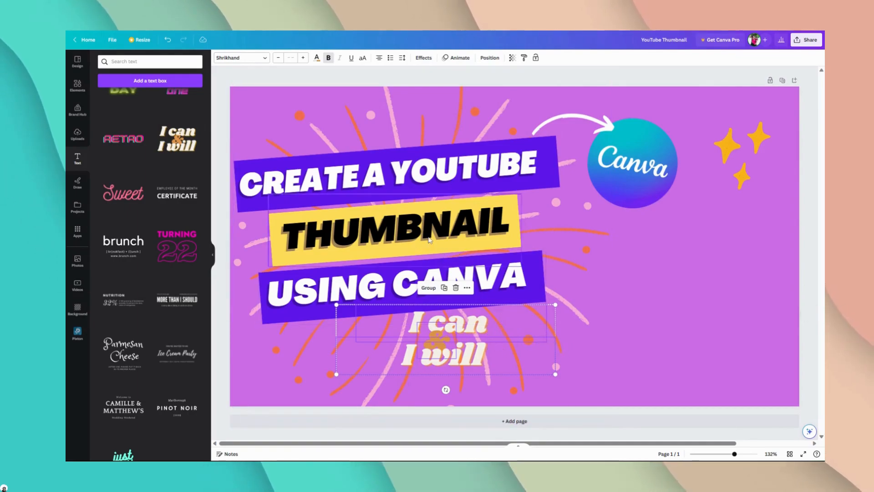
pyautogui.hotkey('ctrl', 'z')
pyautogui.hotkey('ctrl', 'z')
# Step: Ungroup the "I can & I will" text into its separate text boxes
pyautogui.click(392, 341)
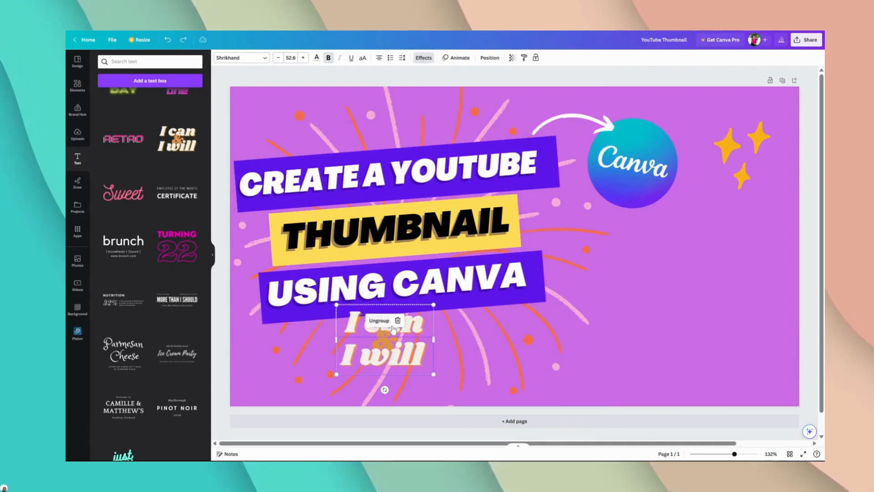
pyautogui.click(391, 324)
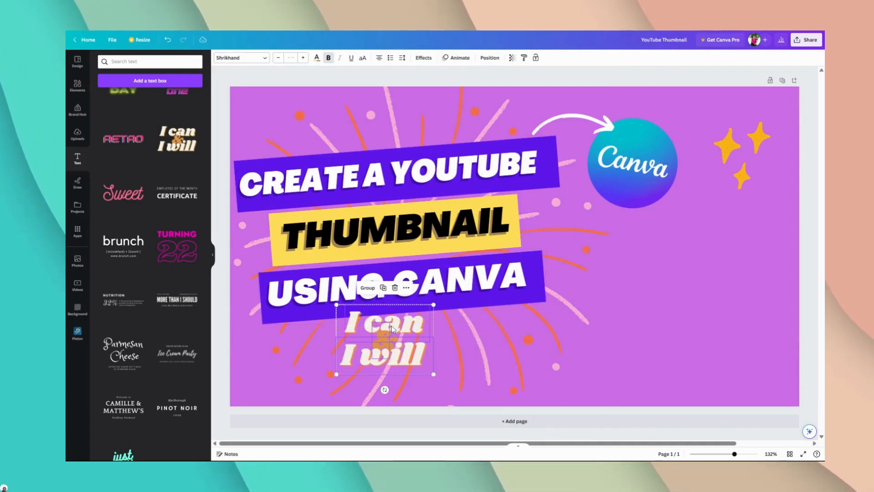
pyautogui.hotkey('ctrl', 'g')
pyautogui.click(368, 289)
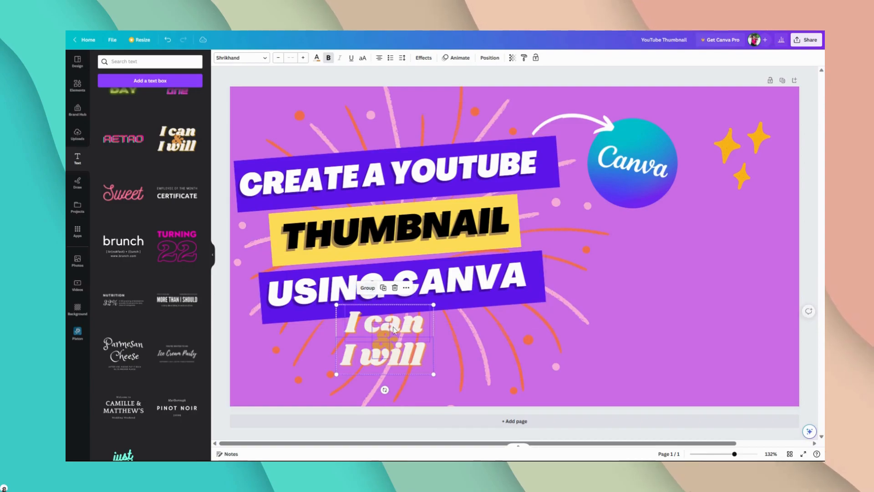
pyautogui.click(494, 70)
# Step: Replace the text "I can" with "Easy" and "I will" with "Free"
pyautogui.click(394, 321)
pyautogui.click(394, 321)
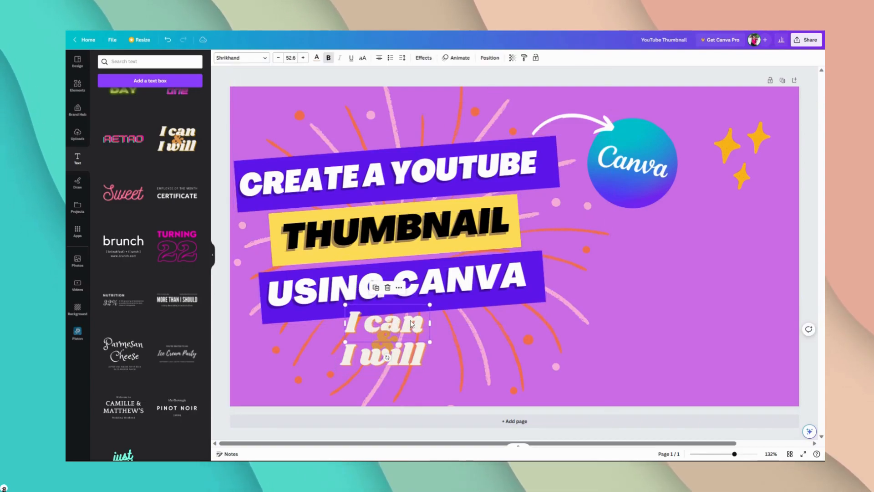
pyautogui.tripleClick(399, 323)
pyautogui.click(399, 322)
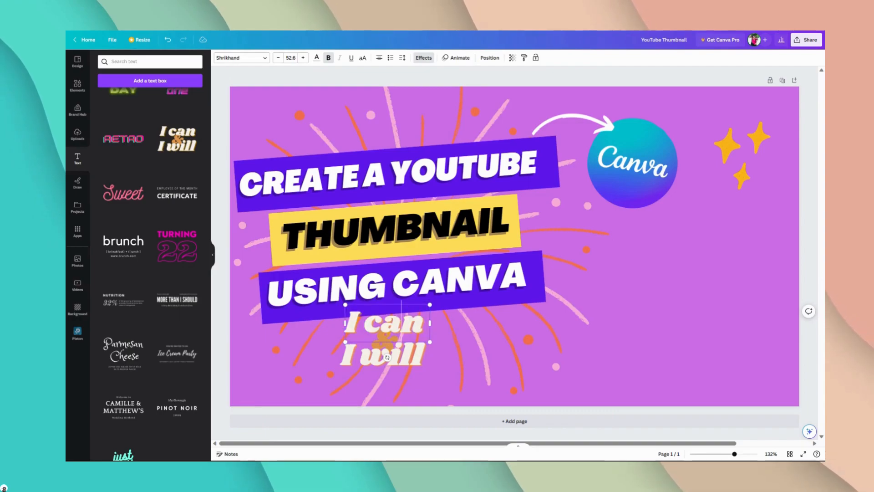
pyautogui.tripleClick(399, 322)
pyautogui.write('Easy')
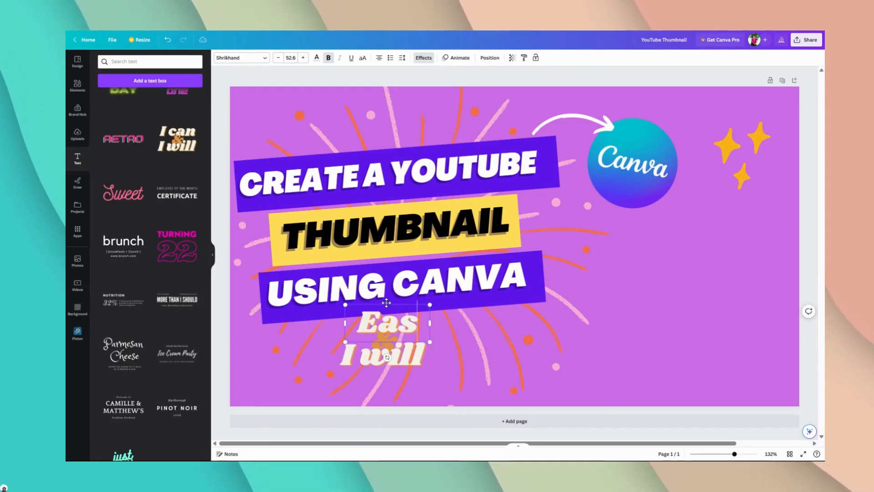
pyautogui.tripleClick(404, 355)
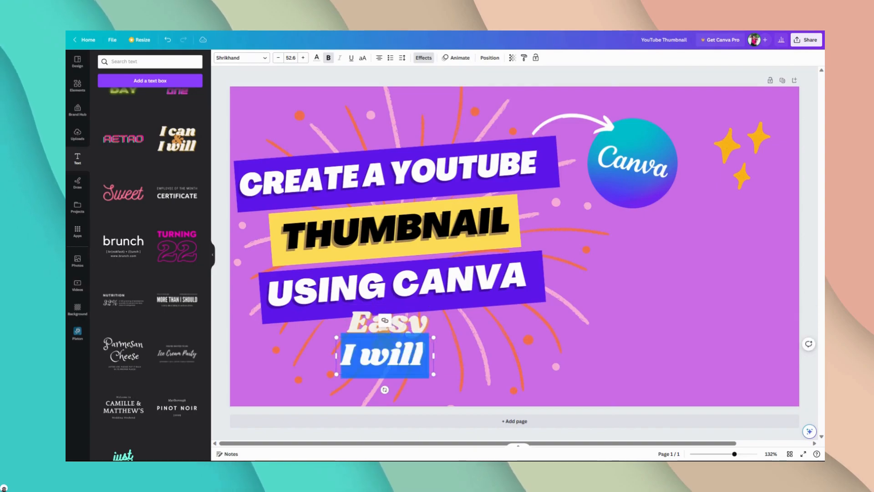
pyautogui.write('Fre')
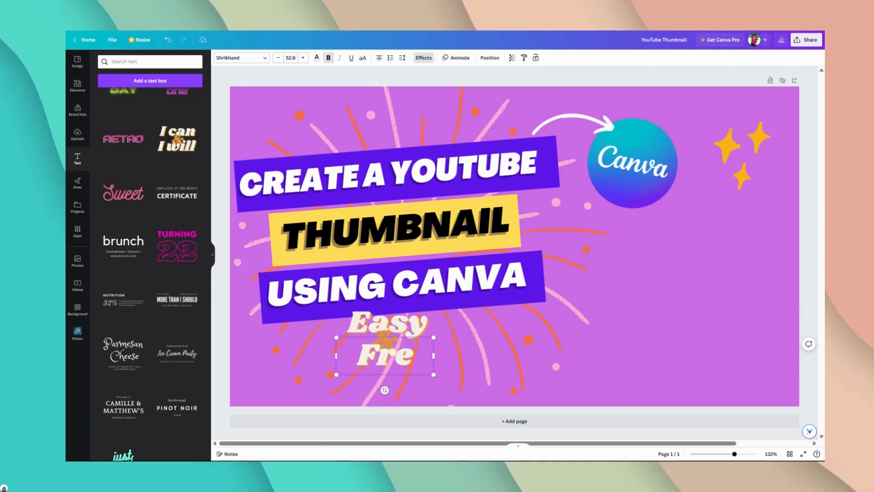
pyautogui.write('e')
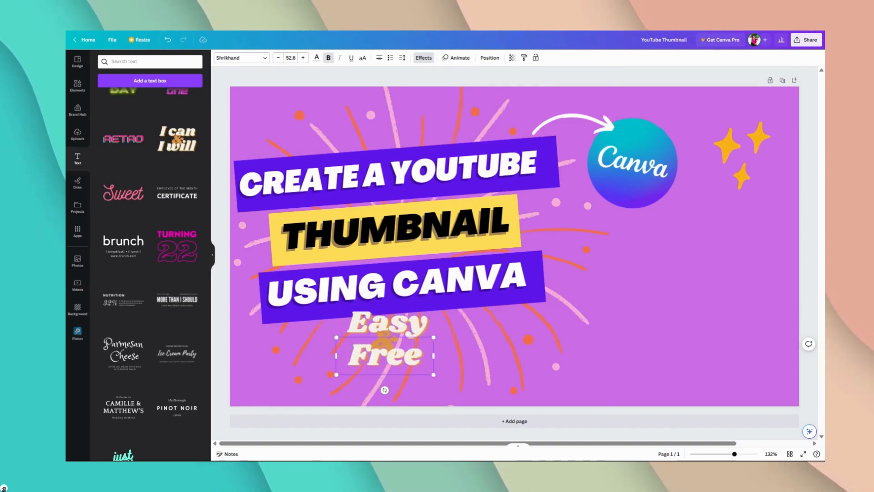
# Step: Try light yellow and amber on the selected "Easy & Free" text pieces, and set their colour to the dark orange document colour
pyautogui.keyDown('shift'); pyautogui.click(393, 331); pyautogui.keyUp('shift')
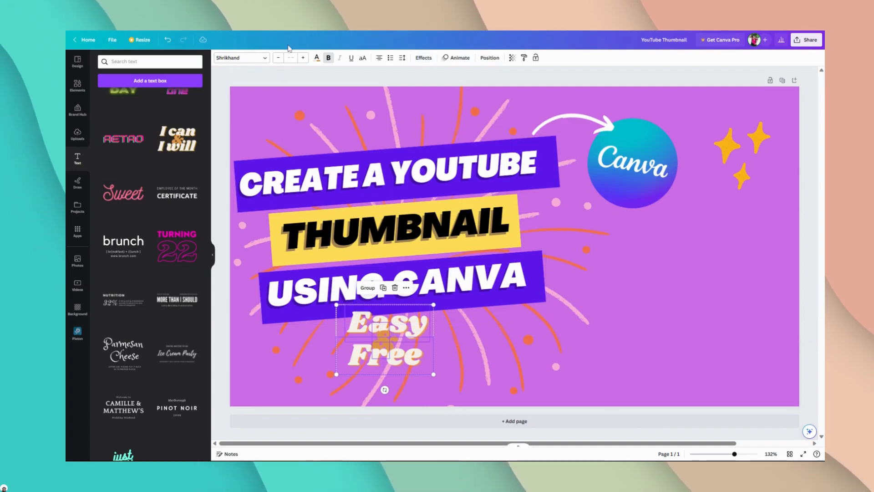
pyautogui.click(317, 58)
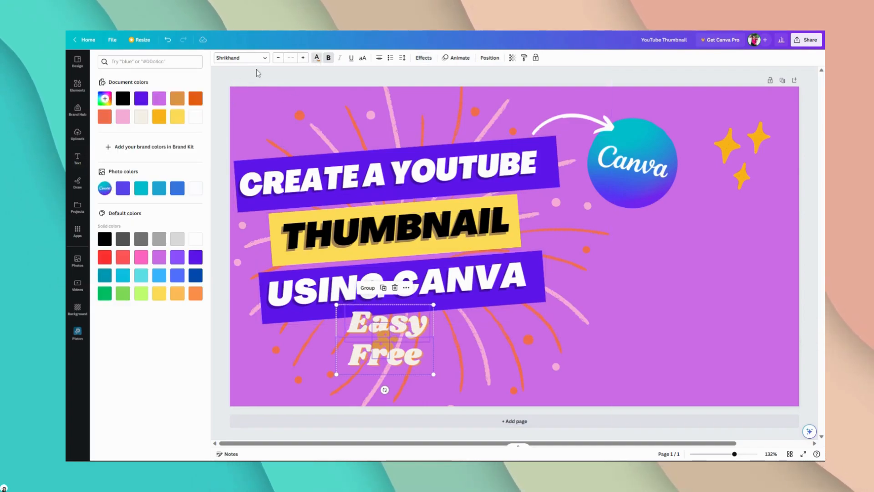
pyautogui.click(177, 120)
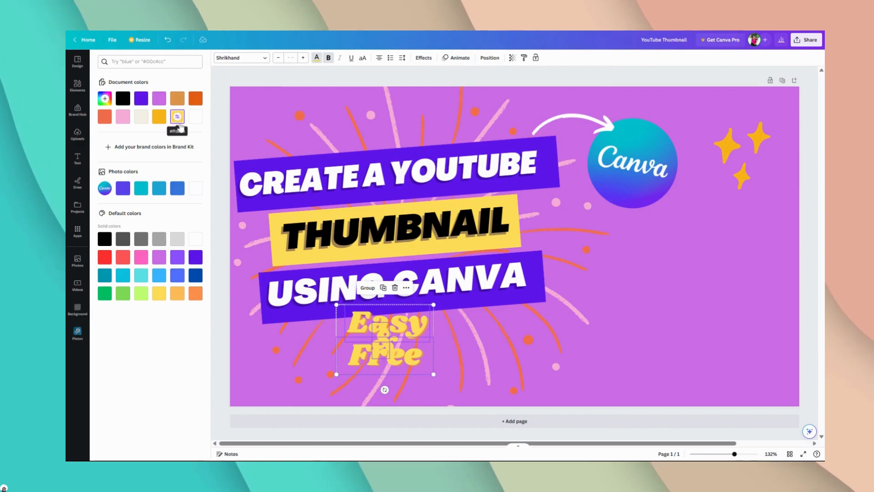
pyautogui.click(162, 119)
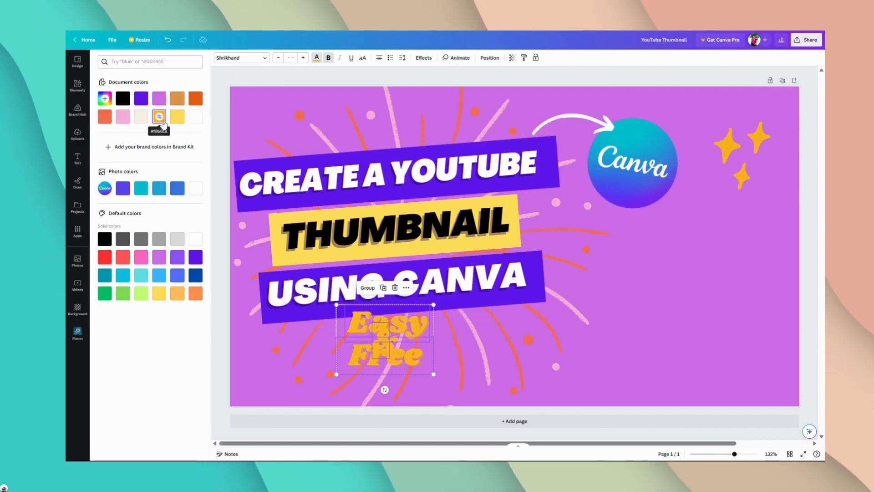
pyautogui.click(196, 100)
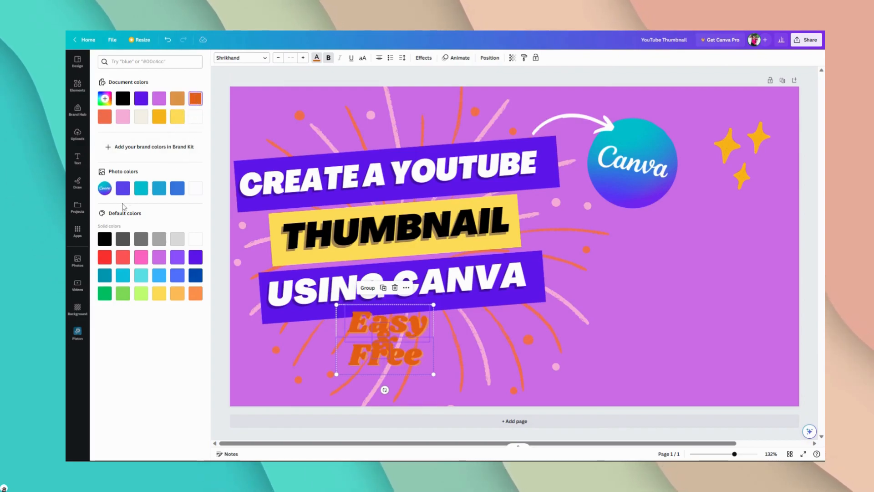
# Step: Try pink on the selected "Easy & Free" text pieces, and change their colour to white
pyautogui.click(141, 259)
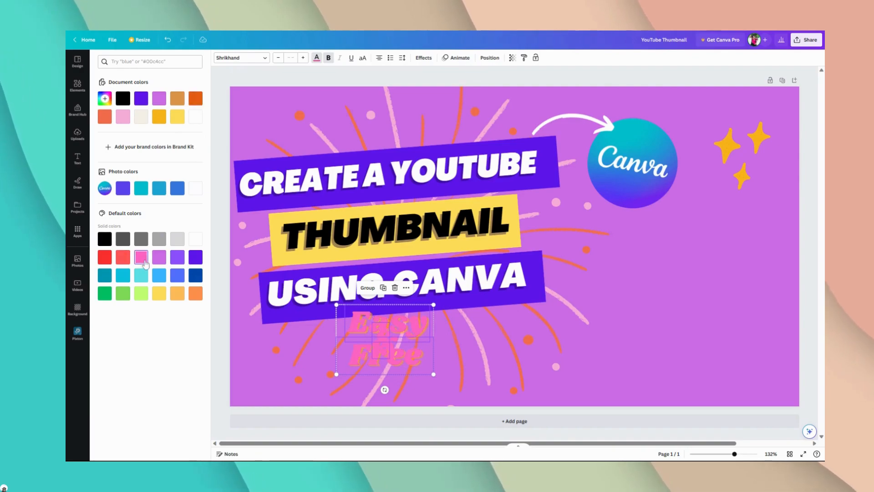
pyautogui.click(196, 240)
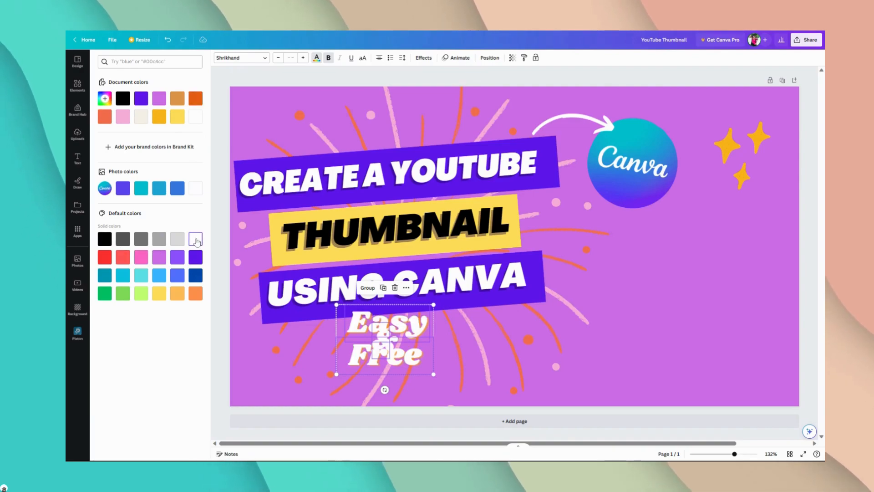
pyautogui.click(317, 59)
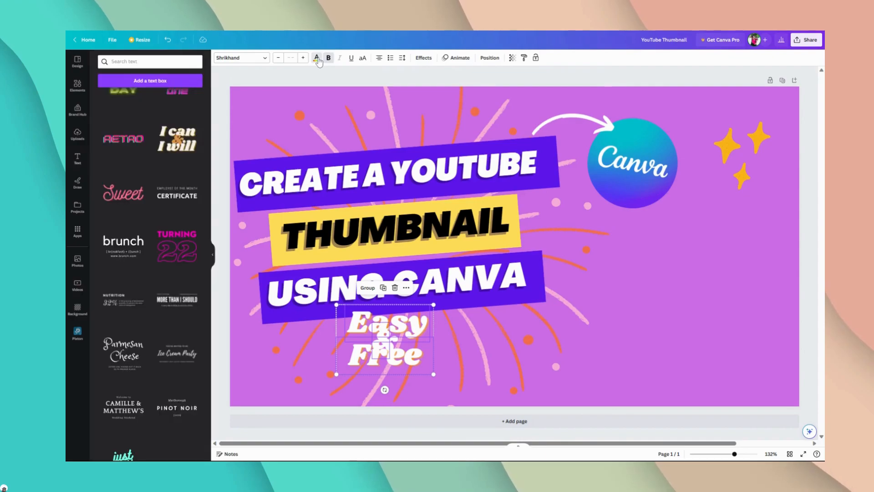
# Step: Sample the pink of a firework line as the "Easy & Free" text colour and lighten it to #FFCFF5
pyautogui.click(318, 59)
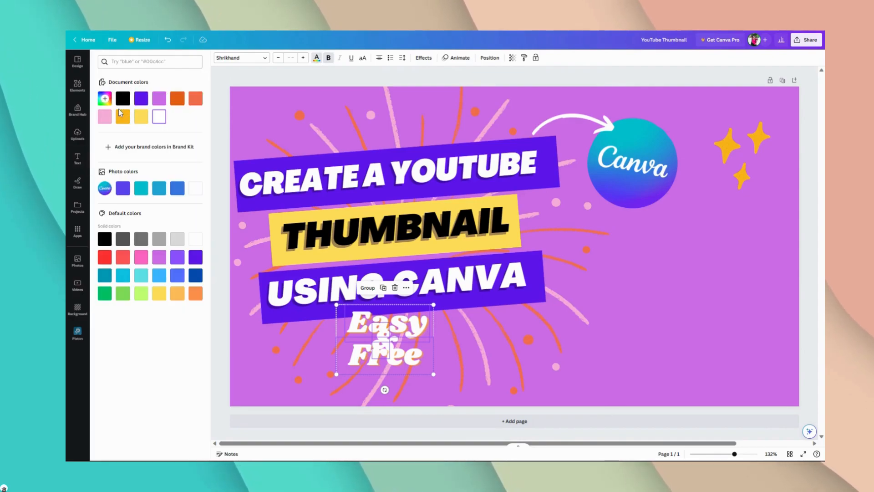
pyautogui.click(105, 99)
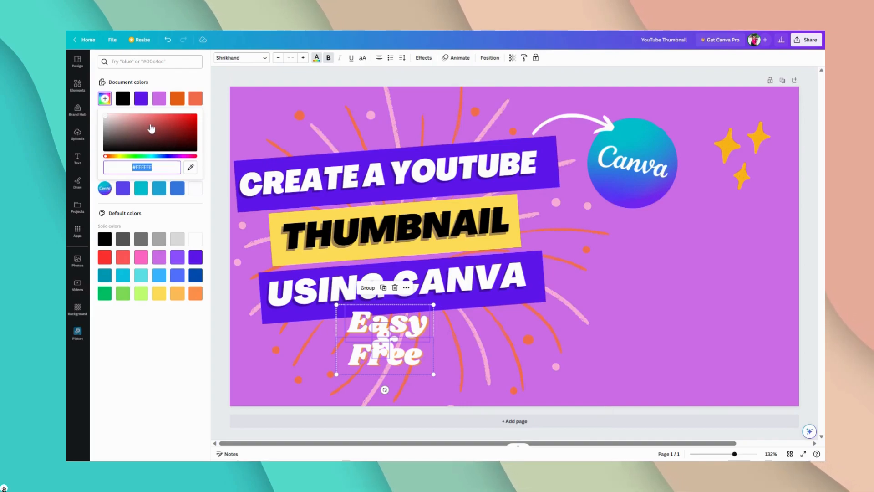
pyautogui.click(191, 172)
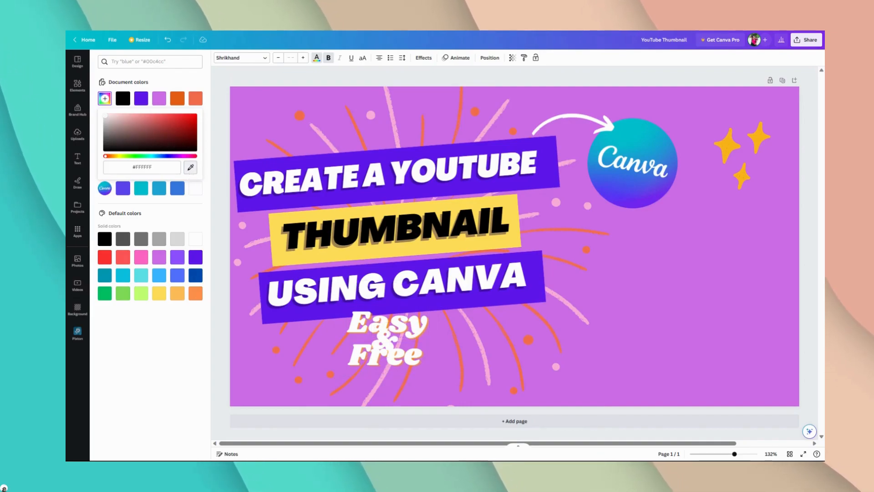
pyautogui.click(485, 353)
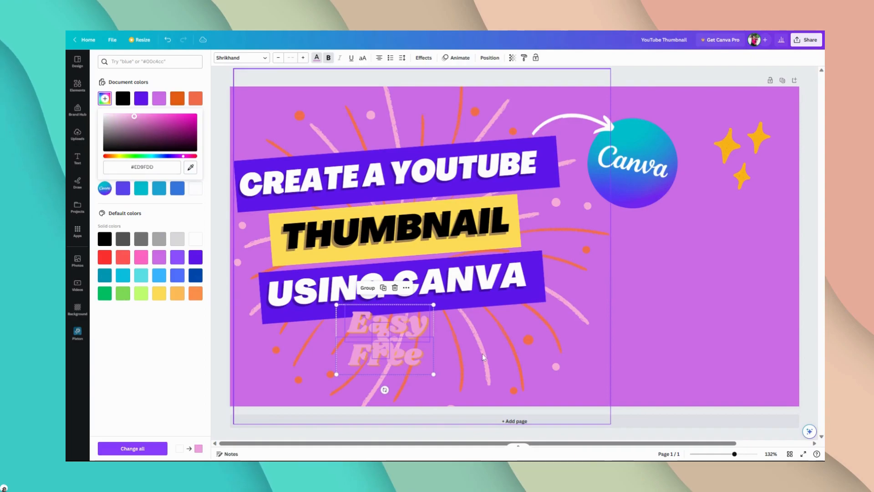
pyautogui.moveTo(122, 118)
pyautogui.mouseDown()
pyautogui.moveTo(114, 110)
pyautogui.moveTo(123, 115)
pyautogui.mouseUp()
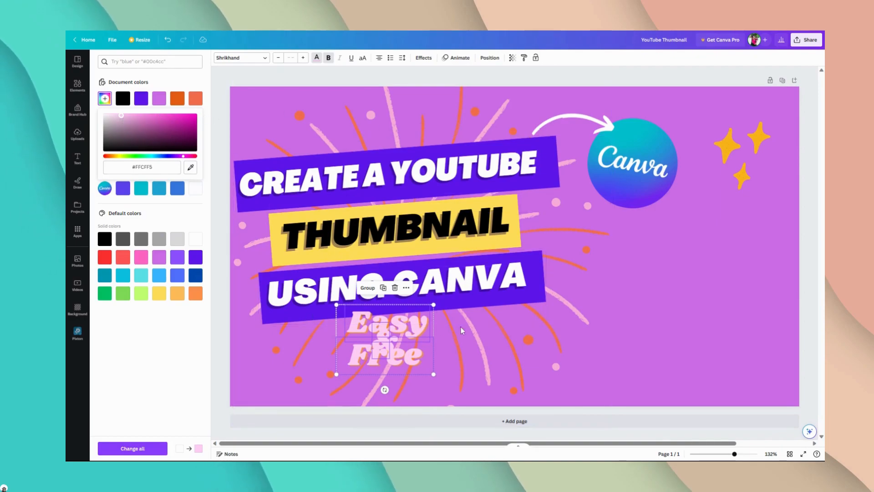
pyautogui.click(518, 81)
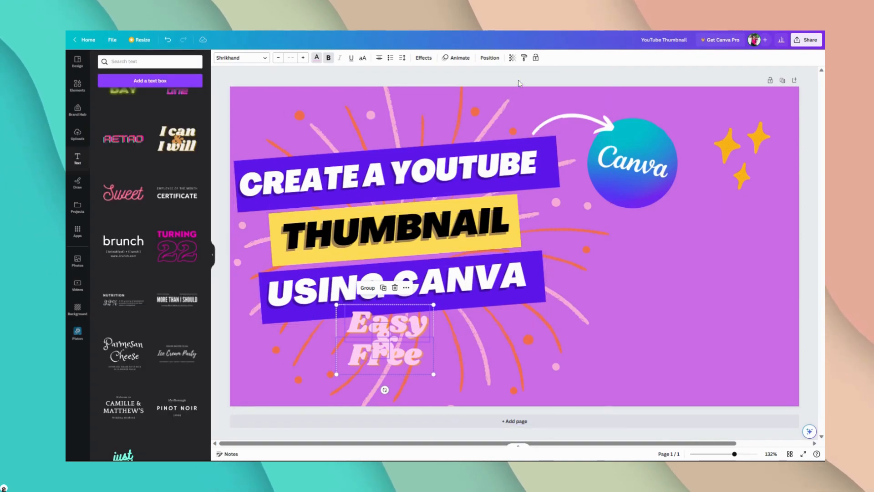
pyautogui.click(491, 83)
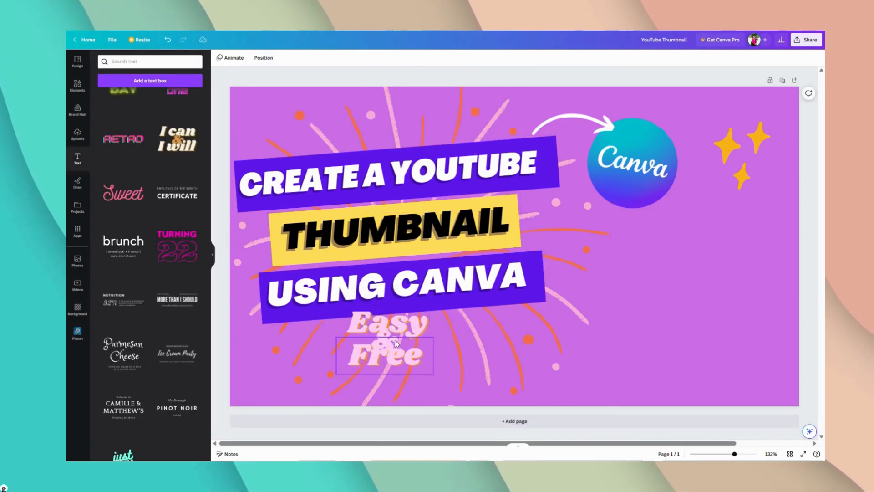
# Step: Group the "Easy", "&" and "Free" text pieces and move the group slightly lower, clear of the "USING CANVA" banner
pyautogui.click(406, 327)
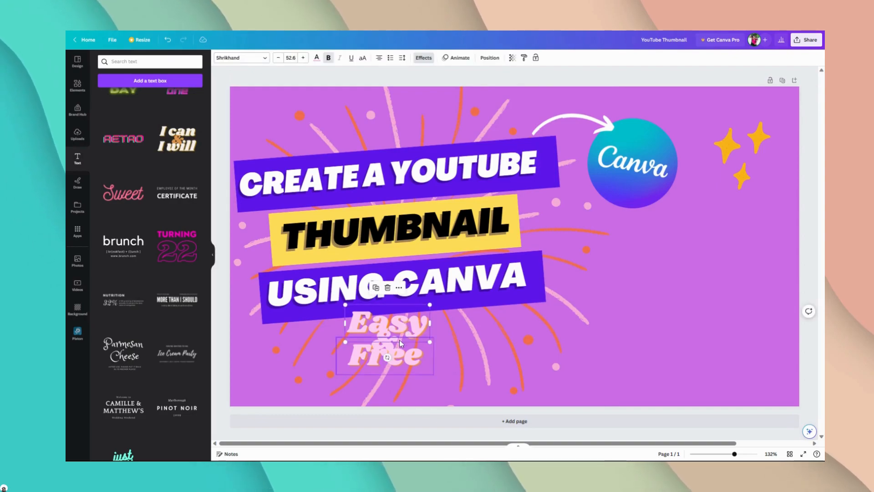
pyautogui.keyDown('shift'); pyautogui.click(402, 341); pyautogui.keyUp('shift')
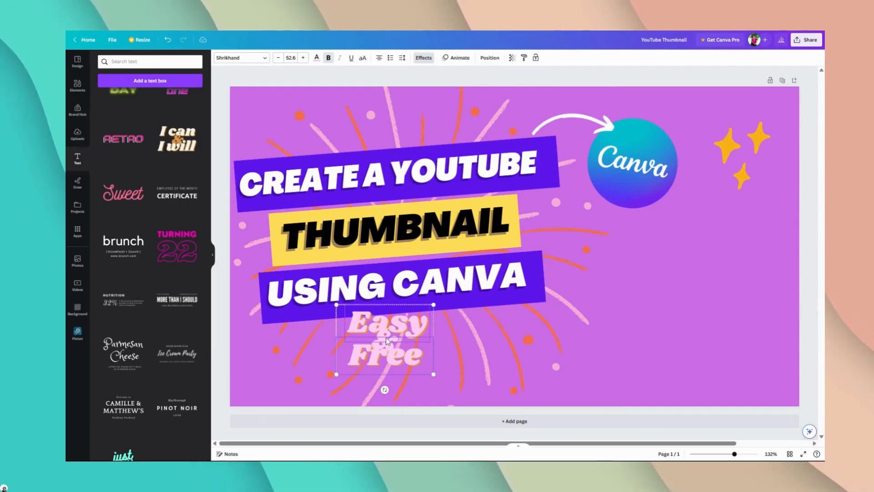
pyautogui.keyDown('shift'); pyautogui.click(388, 339); pyautogui.keyUp('shift')
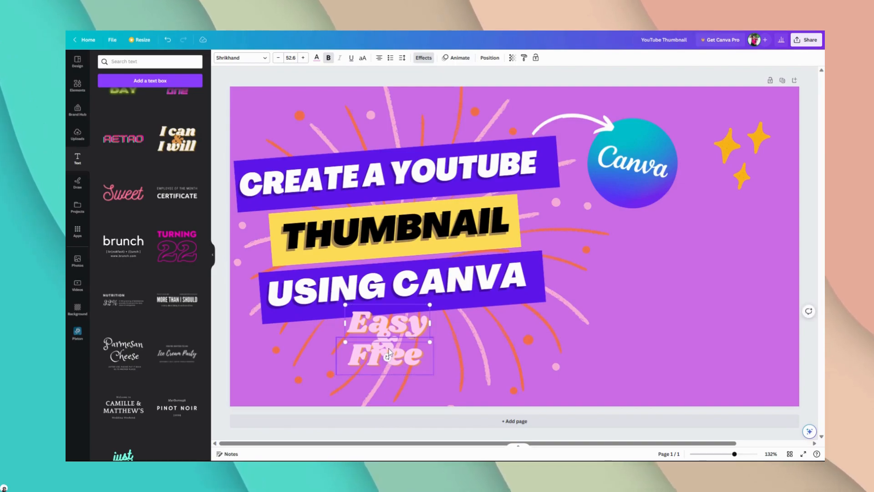
pyautogui.keyDown('shift'); pyautogui.click(387, 335); pyautogui.keyUp('shift')
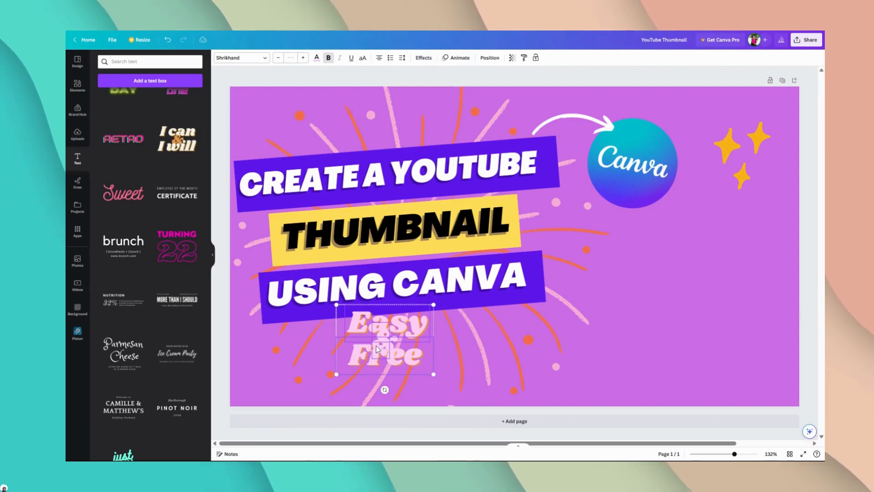
pyautogui.click(372, 292)
pyautogui.moveTo(411, 324); pyautogui.dragTo(461, 350)
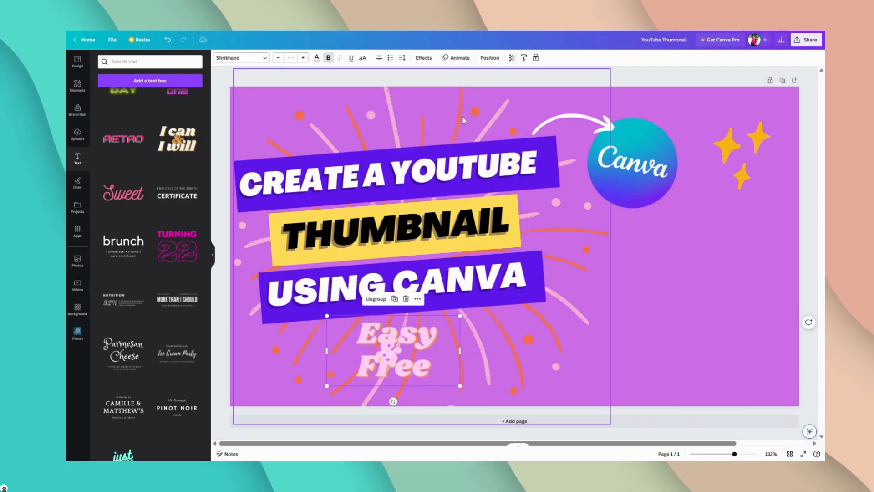
pyautogui.click(537, 84)
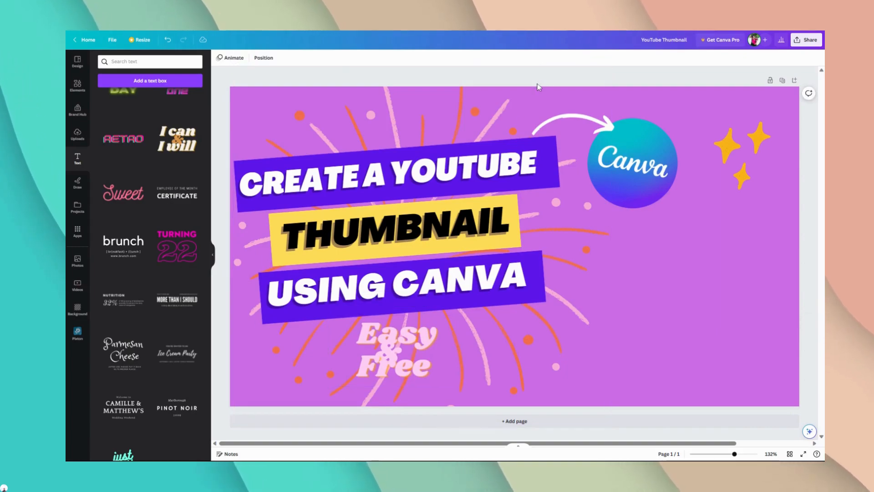
# Step: Delete the "Easy" text and the remaining "& Free" group from the design
pyautogui.click(417, 327)
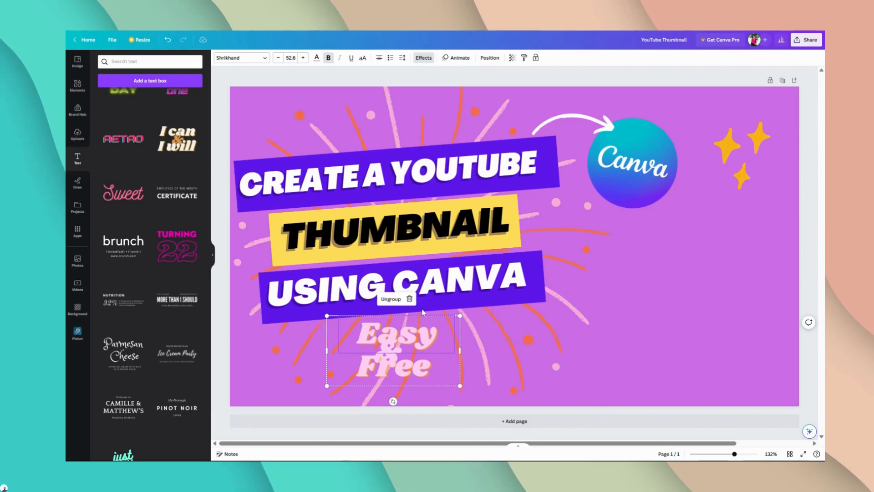
pyautogui.click(409, 299)
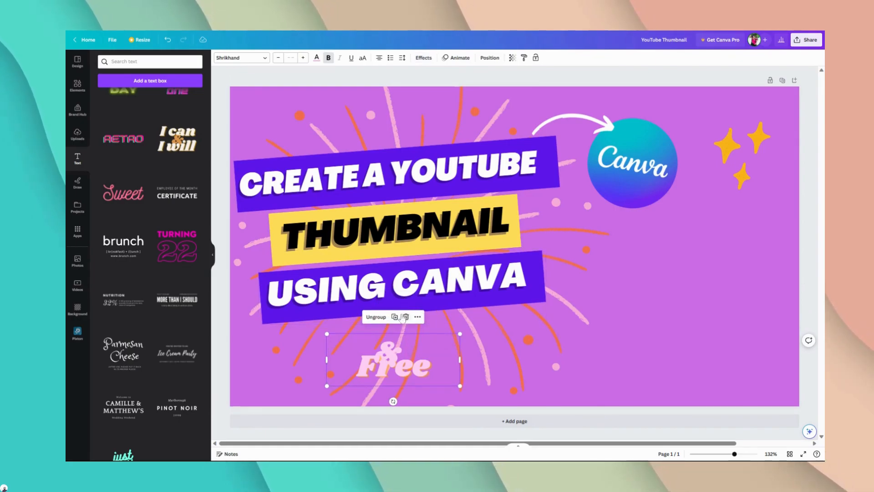
pyautogui.click(405, 317)
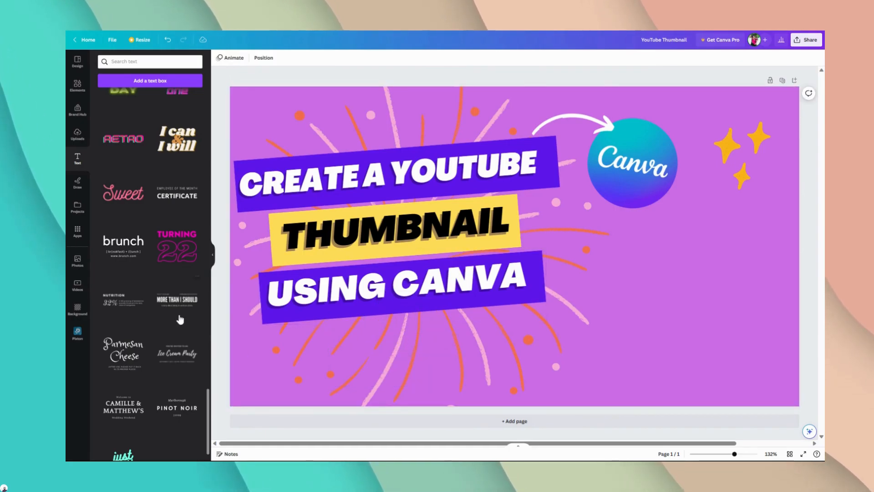
# Step: Add a plain text box reading "EASY" to the design
pyautogui.scroll(3, 151, 253)
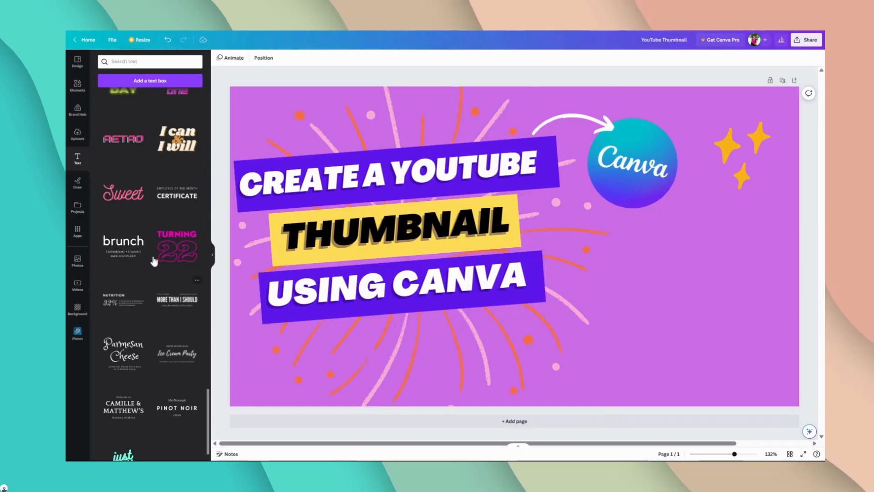
pyautogui.scroll(10, 153, 261)
pyautogui.scroll(8, 161, 260)
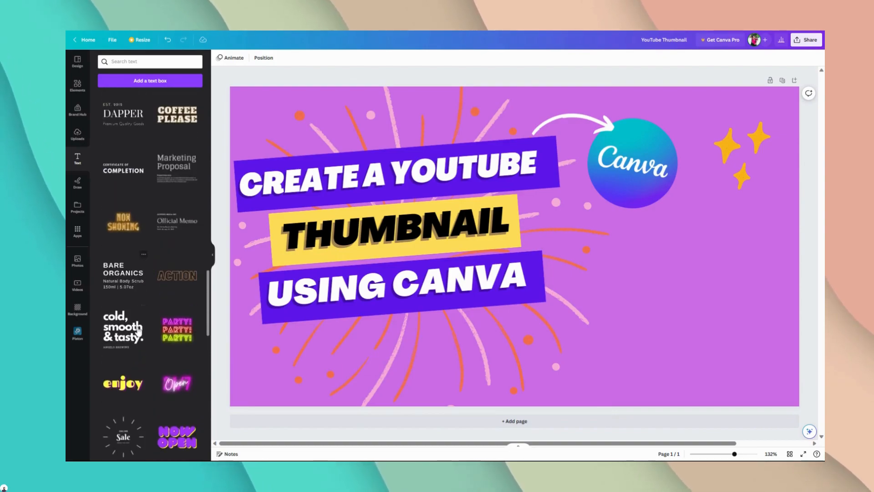
pyautogui.scroll(8, 139, 331)
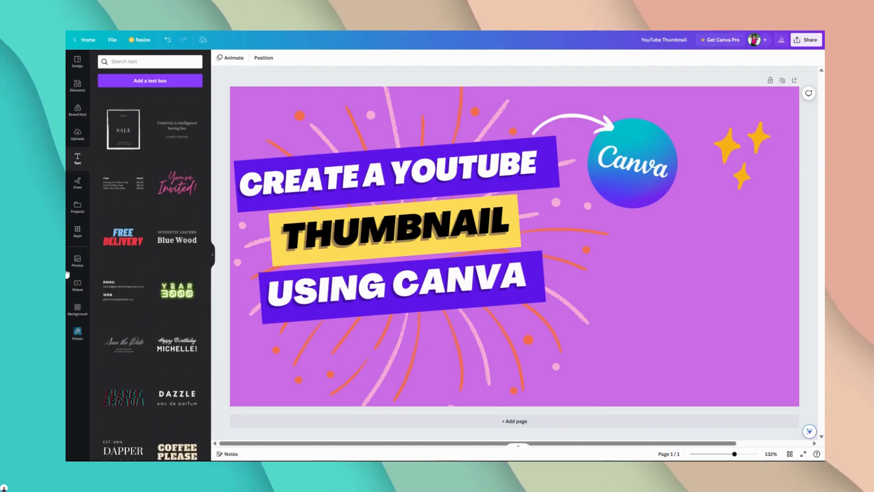
pyautogui.click(150, 80)
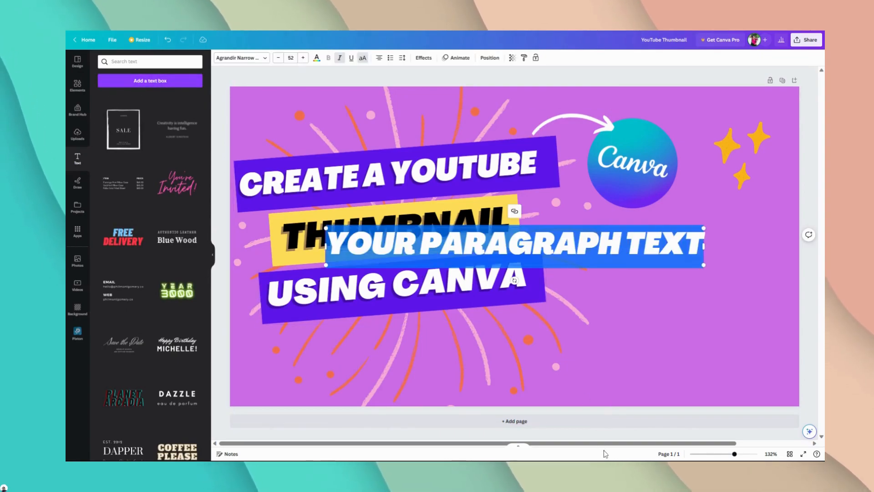
pyautogui.write('E')
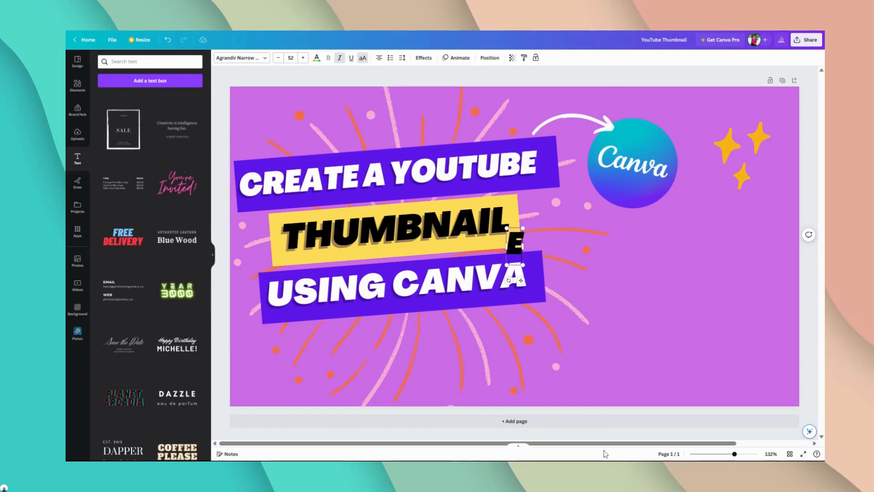
pyautogui.write('ASY')
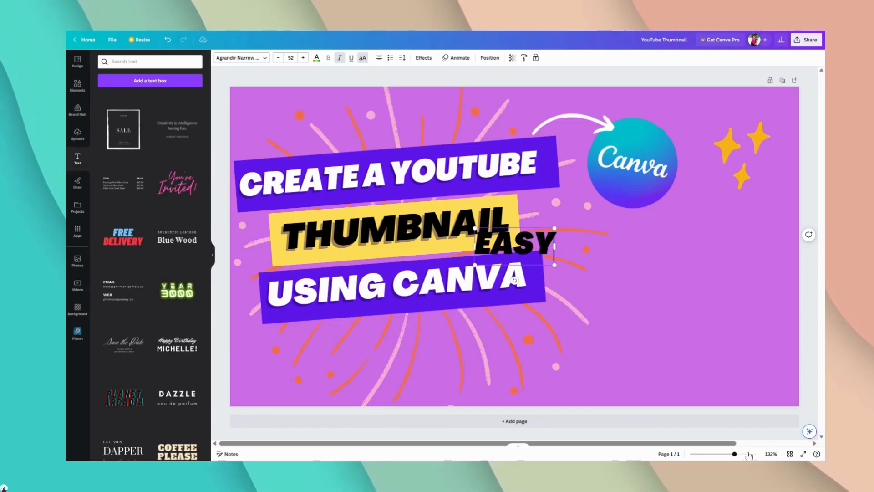
pyautogui.click(640, 89)
# Step: Move the "EASY" text below the "USING CANVA" banner and tilt it slightly to match the banner's slope
pyautogui.moveTo(532, 246); pyautogui.dragTo(356, 347)
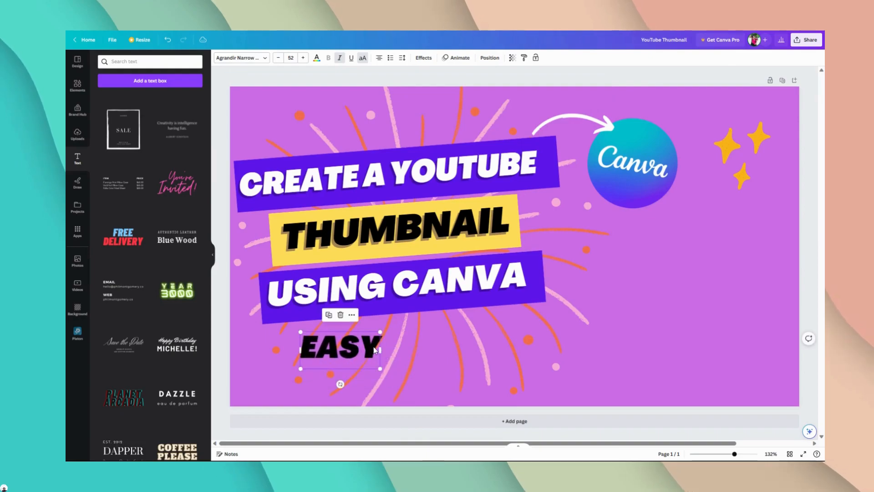
pyautogui.moveTo(340, 386); pyautogui.dragTo(342, 388)
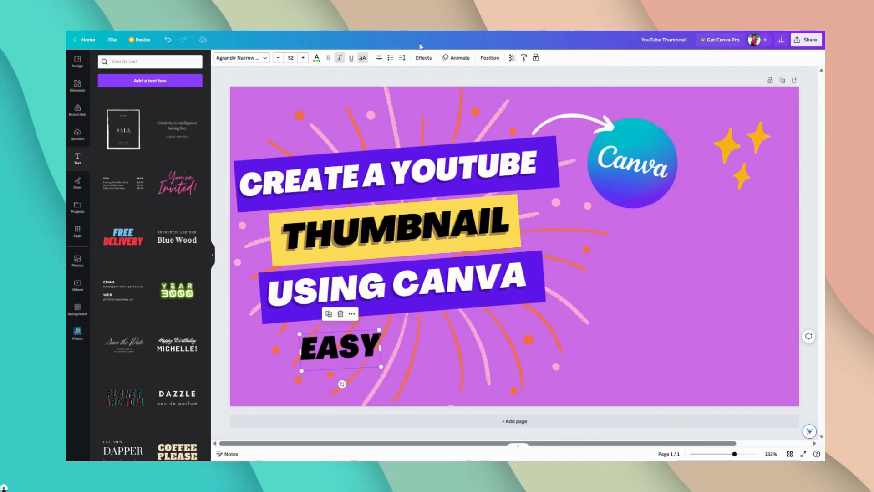
pyautogui.click(399, 84)
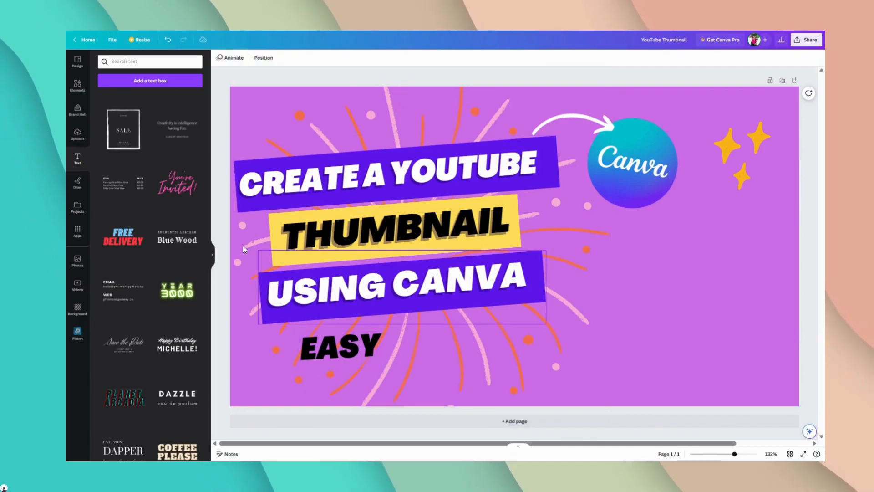
# Step: Add a text box containing "+" and place it just after the word "EASY"
pyautogui.click(160, 85)
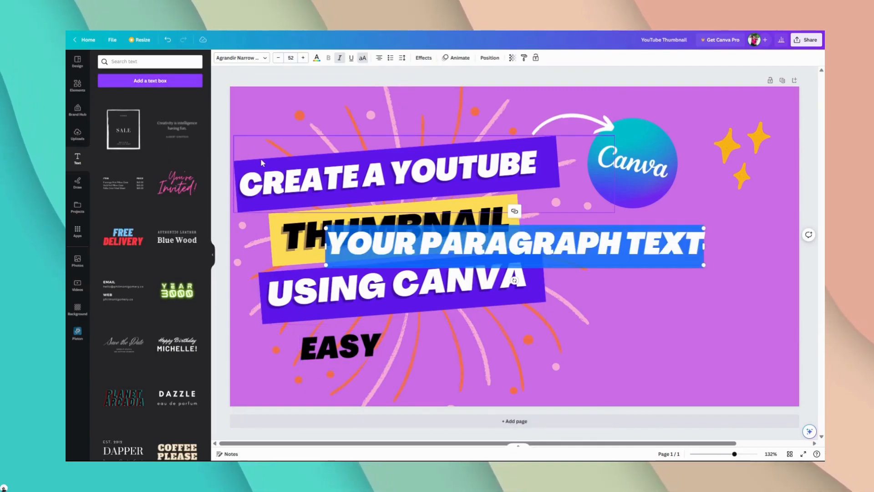
pyautogui.write('+')
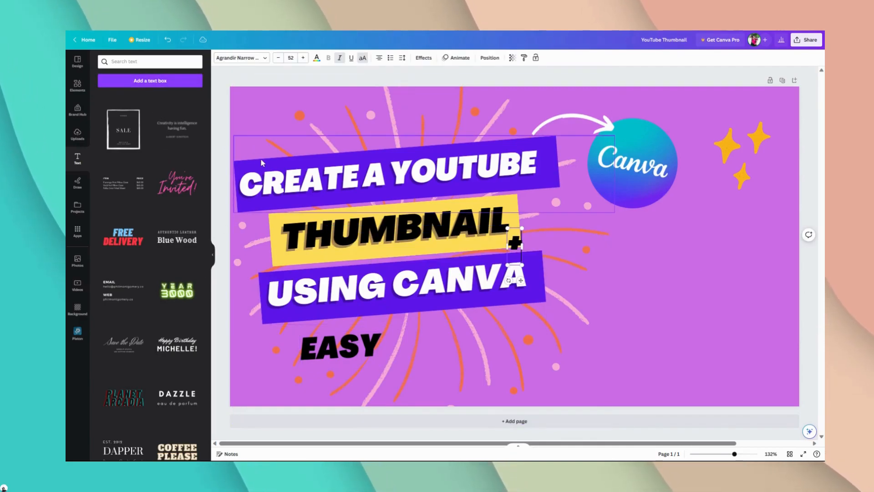
pyautogui.click(518, 82)
pyautogui.moveTo(519, 243); pyautogui.dragTo(387, 342)
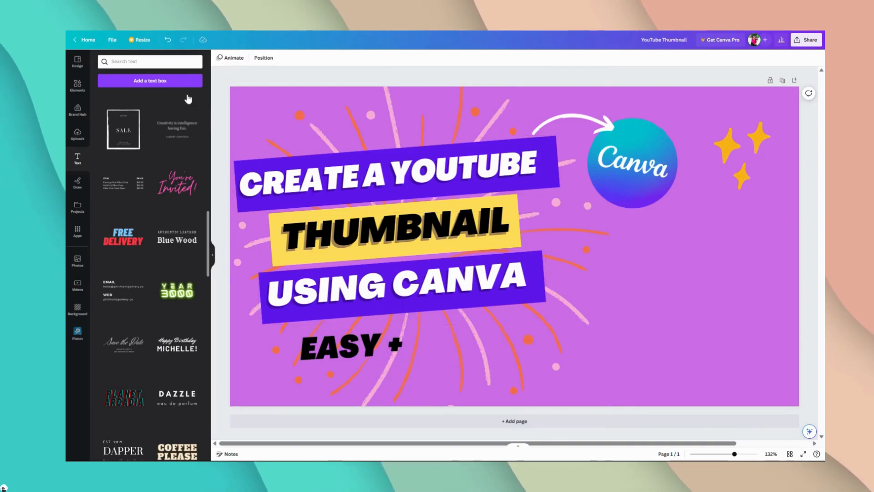
# Step: Add a text box reading "FREE" and place it after the "+" below the "USING CANVA" banner
pyautogui.click(197, 82)
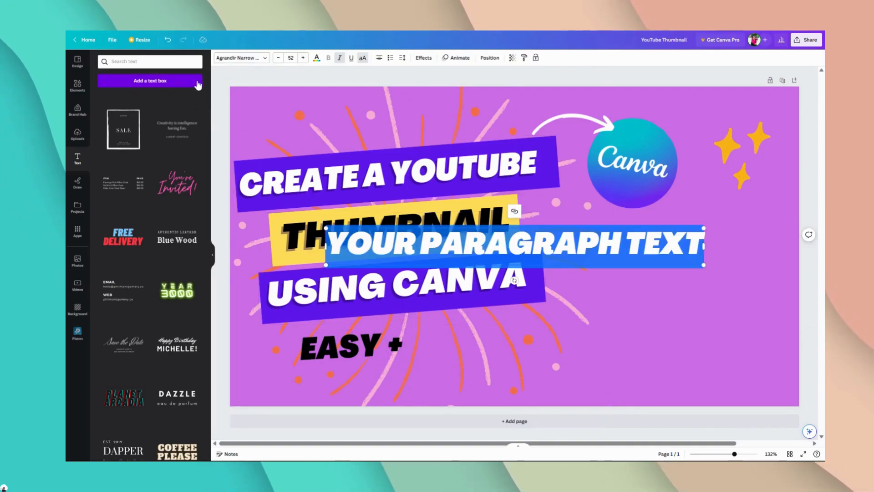
pyautogui.write('FREE')
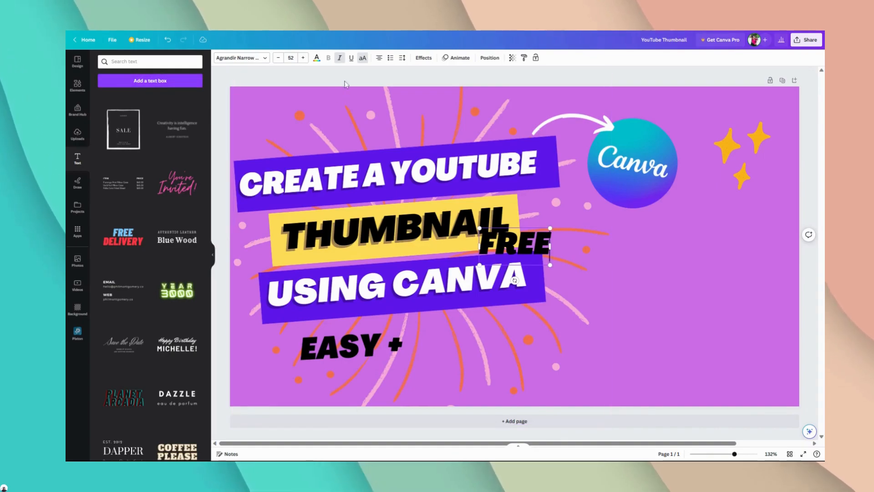
pyautogui.moveTo(500, 262); pyautogui.dragTo(443, 335)
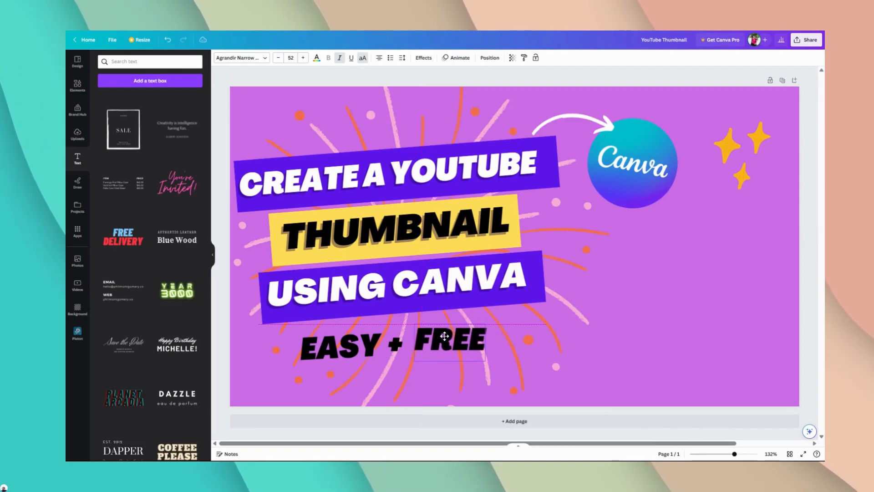
# Step: Delete the separate "FREE" and "+" text boxes below the "USING CANVA" banner
pyautogui.click(400, 355)
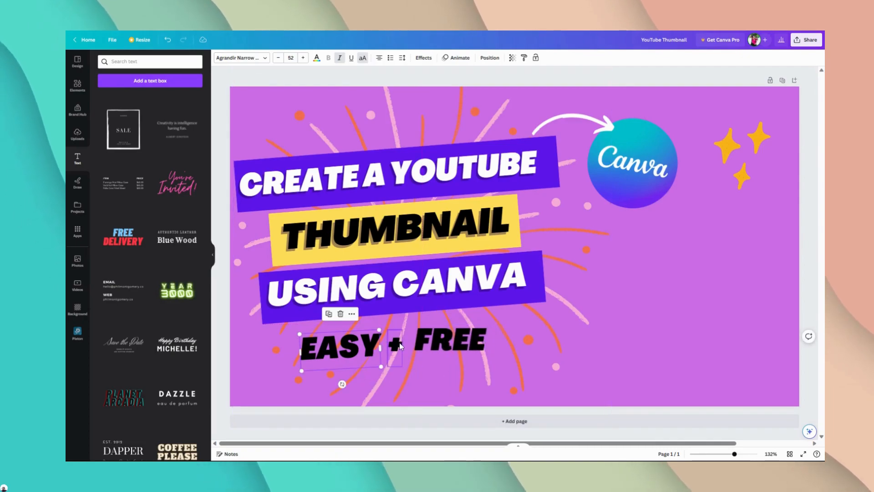
pyautogui.moveTo(388, 382); pyautogui.dragTo(392, 381)
pyautogui.click(430, 359)
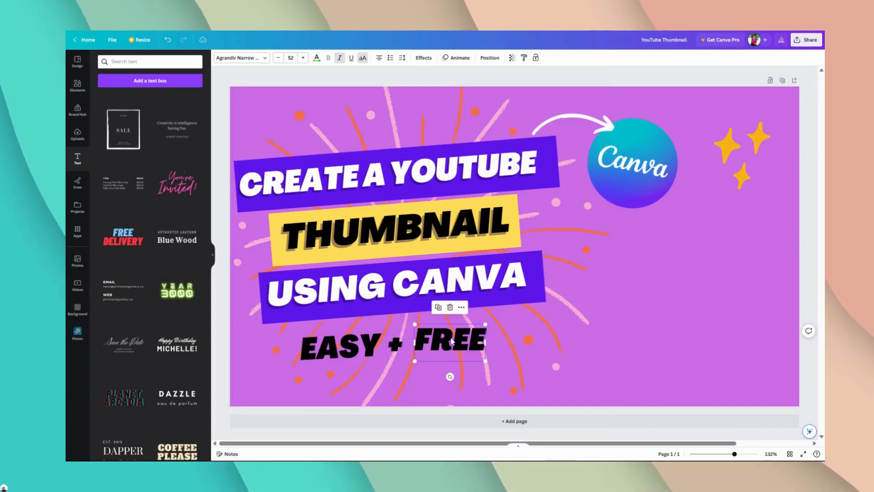
pyautogui.moveTo(449, 375); pyautogui.dragTo(445, 342)
pyautogui.press('Delete')
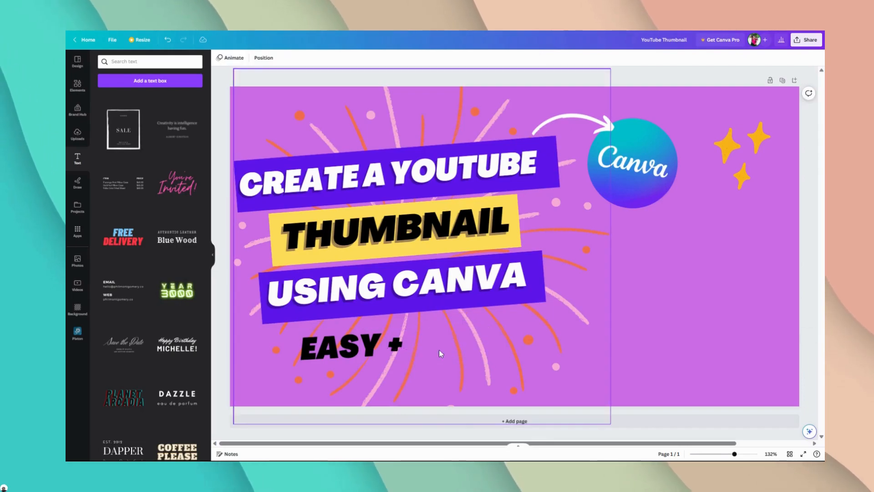
pyautogui.click(395, 344)
pyautogui.press('Delete')
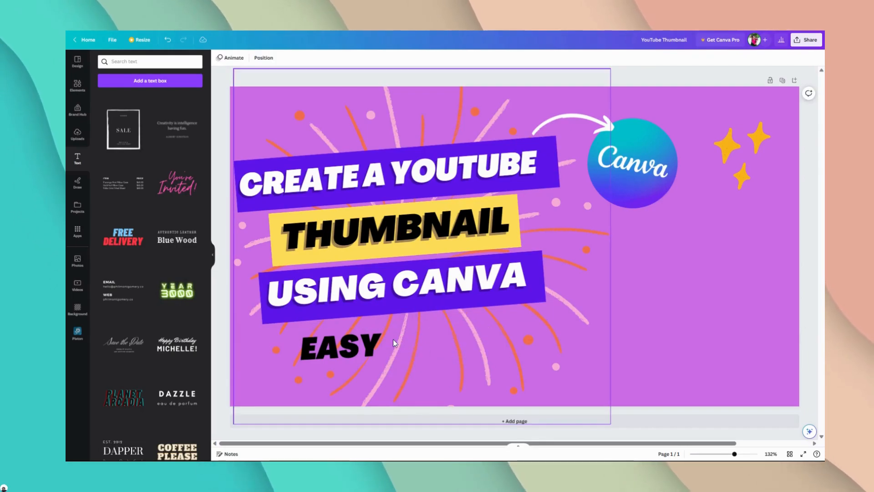
# Step: Extend the "EASY" text to read "EASY & FREE" on one line and center it below the "USING CANVA" banner
pyautogui.click(359, 360)
pyautogui.click(360, 349)
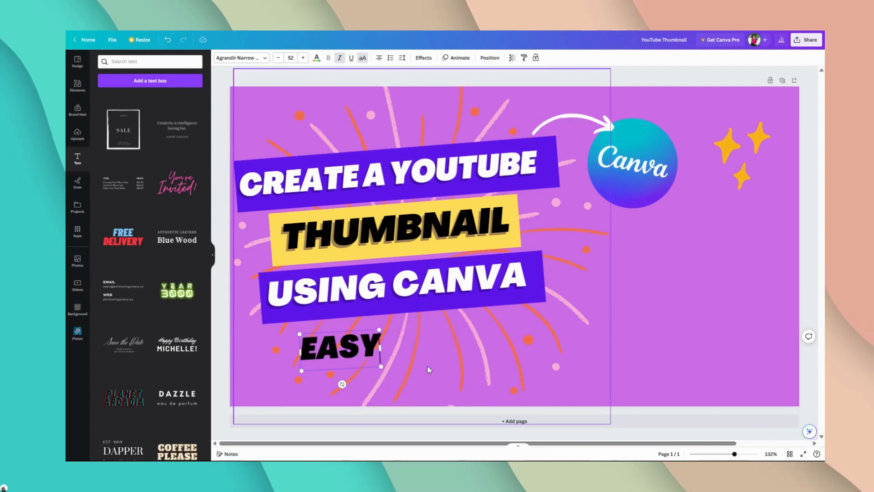
pyautogui.press('Return')
pyautogui.write('&')
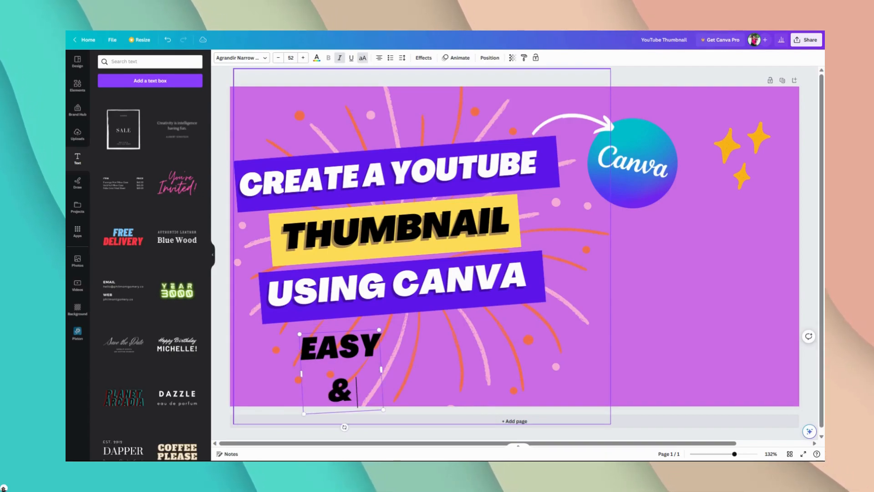
pyautogui.write(' FREE')
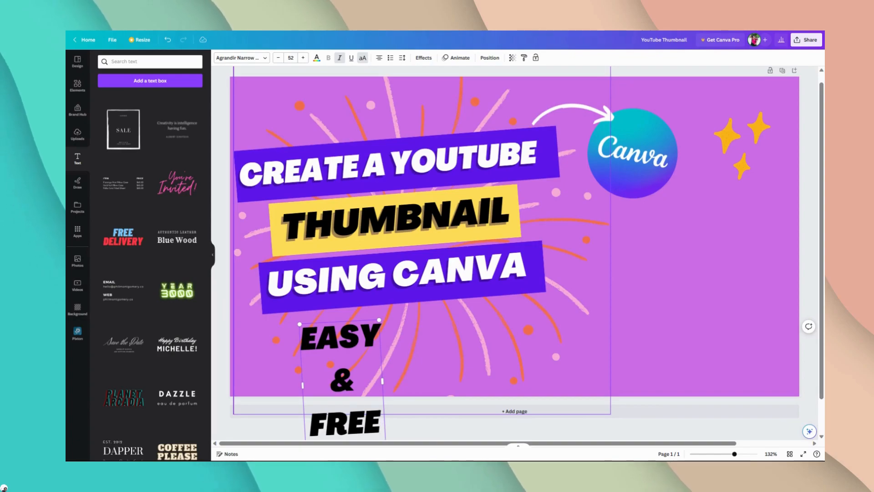
pyautogui.moveTo(385, 378); pyautogui.dragTo(528, 378)
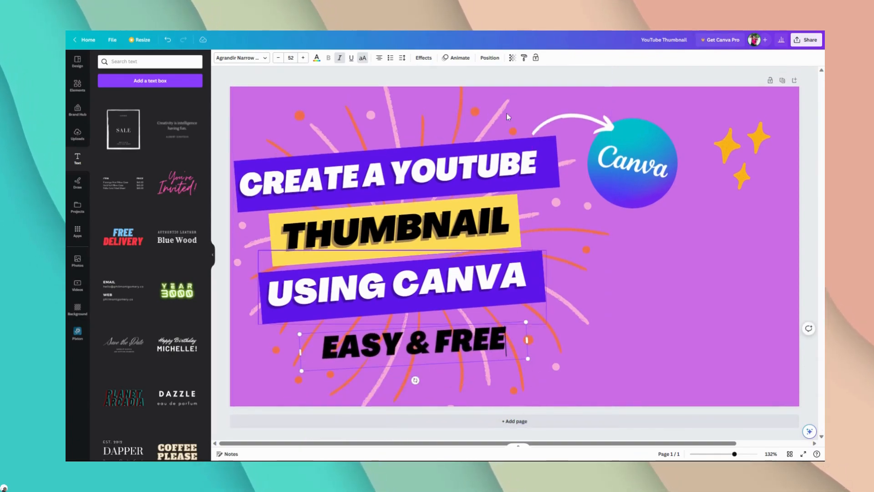
pyautogui.click(522, 73)
pyautogui.moveTo(403, 349); pyautogui.dragTo(390, 345)
# Step: Check the text effect settings applied to the "THUMBNAIL" text
pyautogui.click(399, 244)
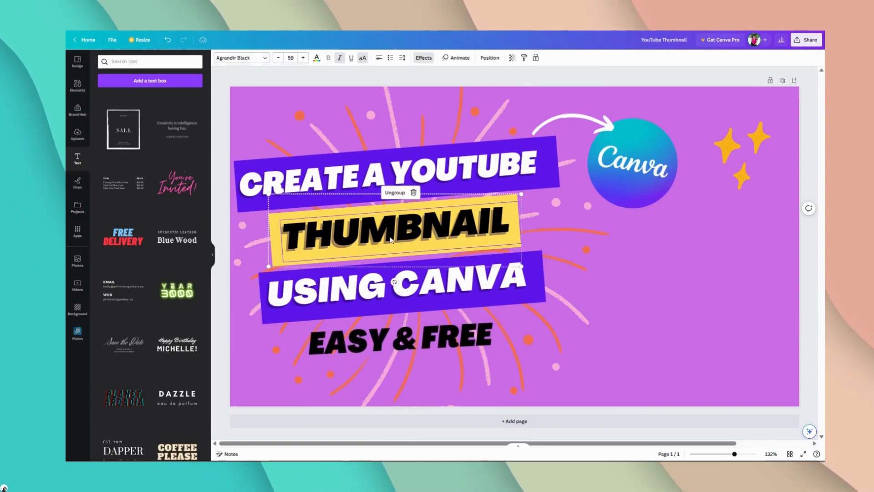
pyautogui.click(424, 58)
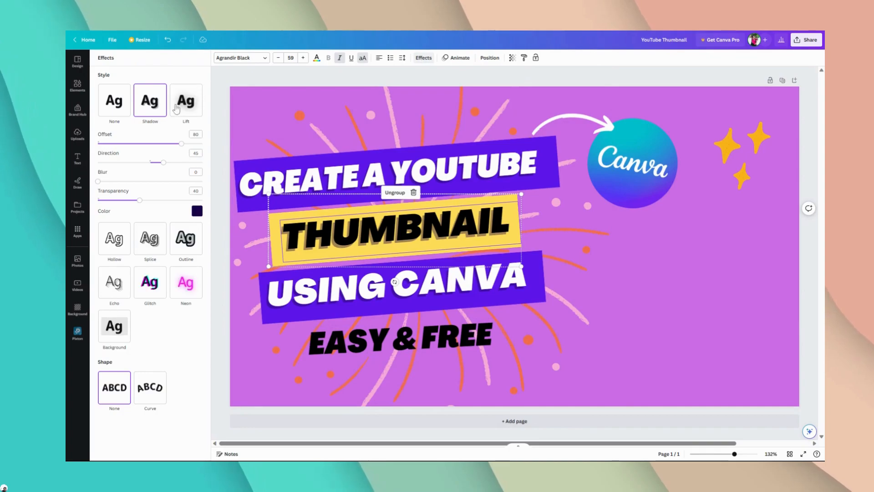
pyautogui.click(302, 79)
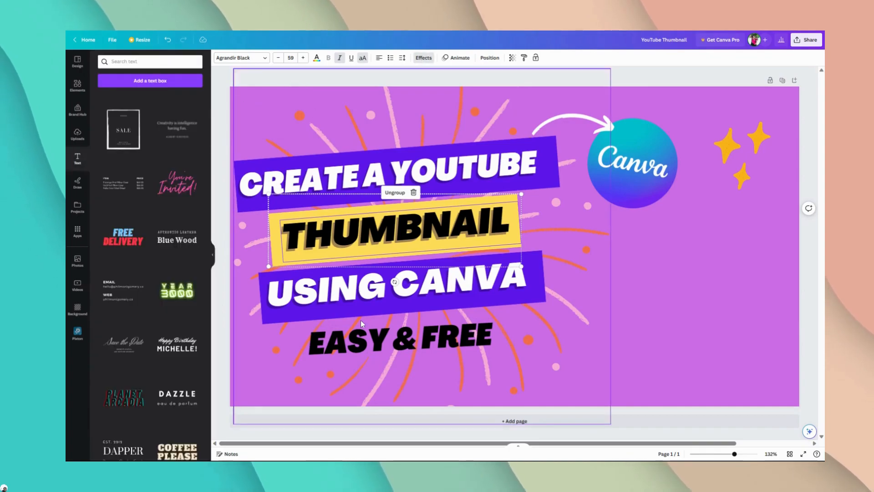
# Step: Change the color of the "EASY & FREE" text to white
pyautogui.click(374, 349)
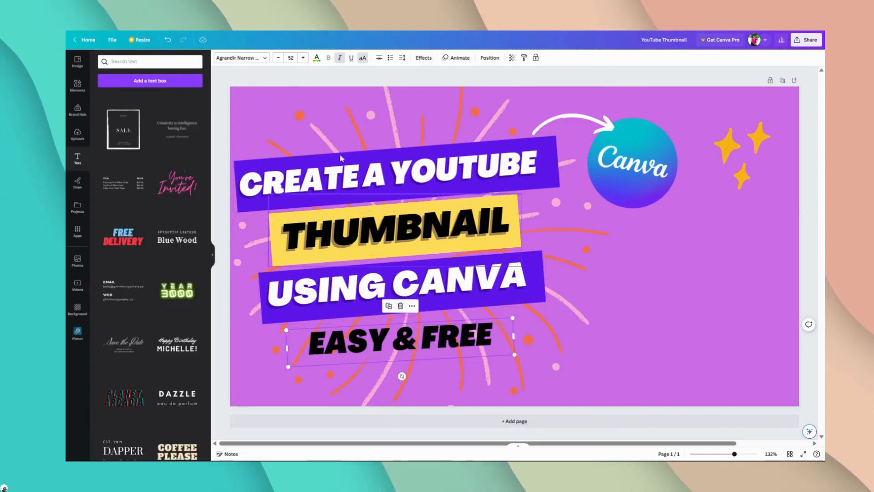
pyautogui.click(317, 58)
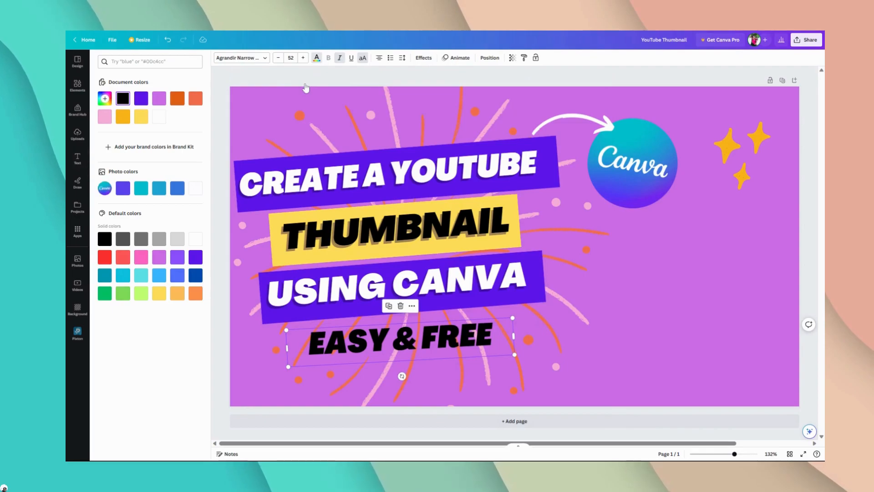
pyautogui.click(155, 123)
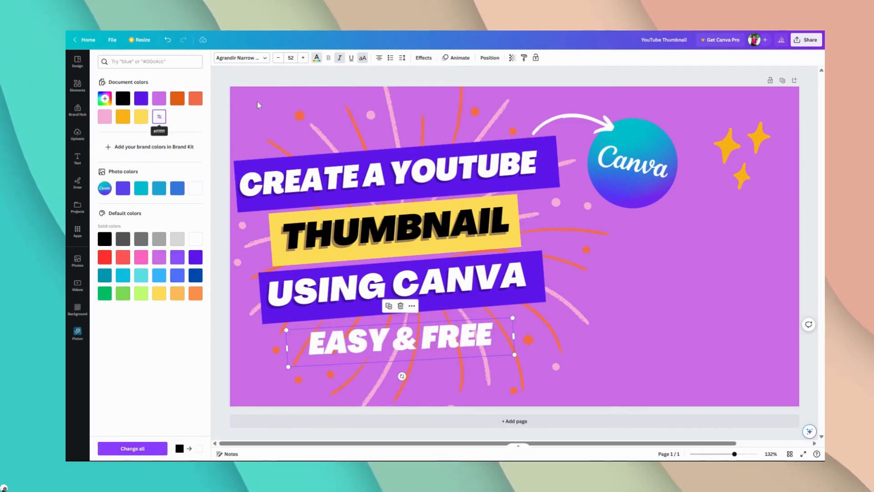
# Step: Apply a Shadow effect to the "EASY & FREE" text with transparency 47 and blur 15
pyautogui.click(423, 58)
pyautogui.click(150, 102)
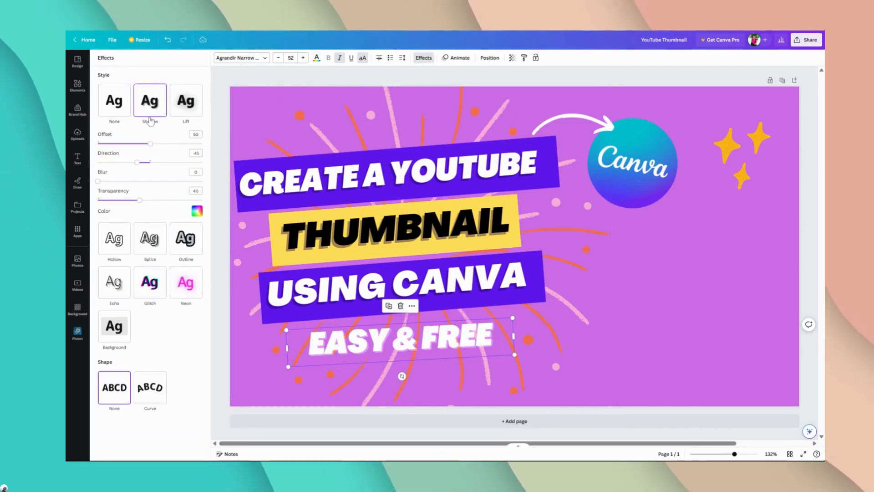
pyautogui.click(196, 212)
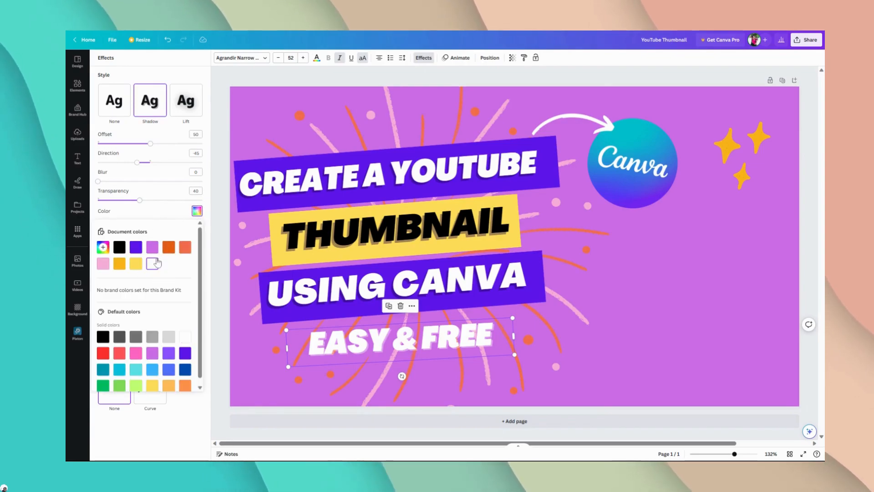
pyautogui.moveTo(142, 206); pyautogui.dragTo(148, 201)
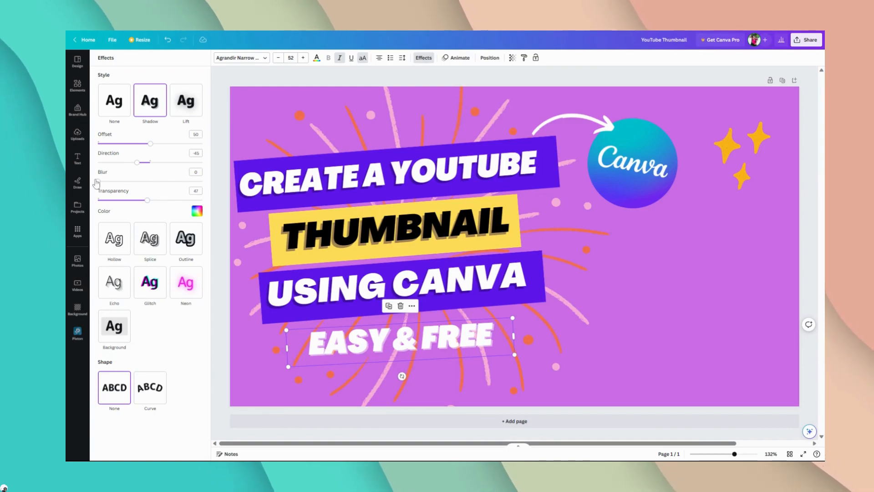
pyautogui.moveTo(114, 189)
pyautogui.mouseDown()
pyautogui.moveTo(140, 192)
pyautogui.moveTo(117, 189)
pyautogui.mouseUp()
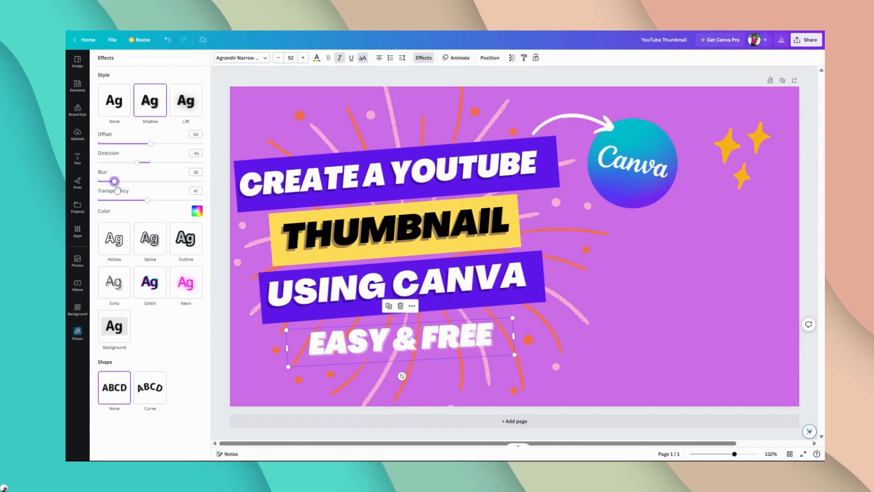
# Step: Set the "EASY & FREE" shadow's direction to 0 and its offset to 65
pyautogui.click(141, 163)
pyautogui.moveTo(154, 166); pyautogui.dragTo(114, 162)
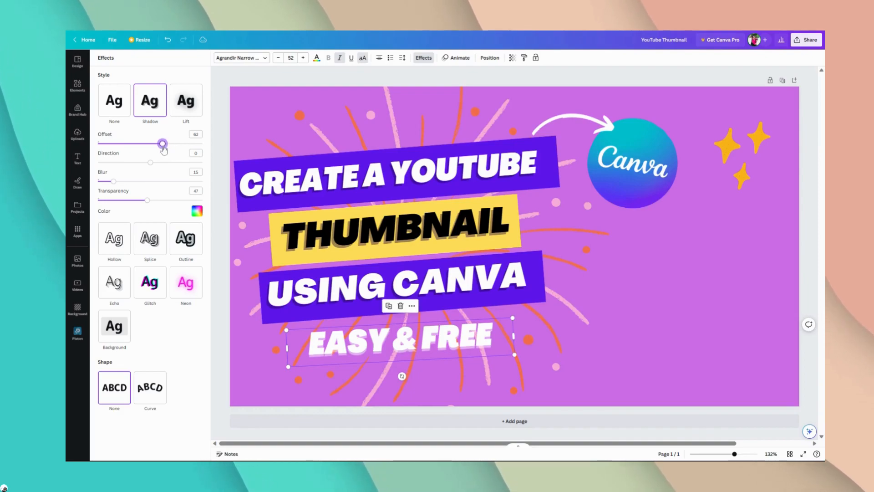
pyautogui.moveTo(163, 149); pyautogui.dragTo(166, 150)
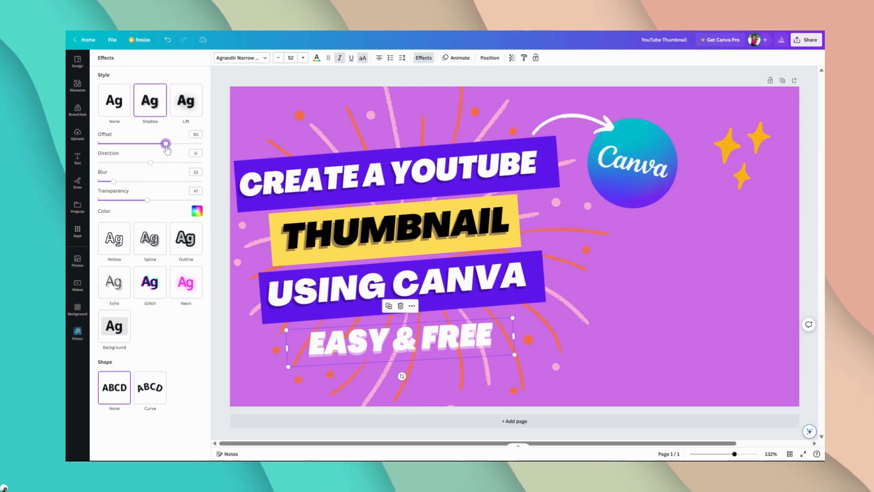
pyautogui.click(229, 76)
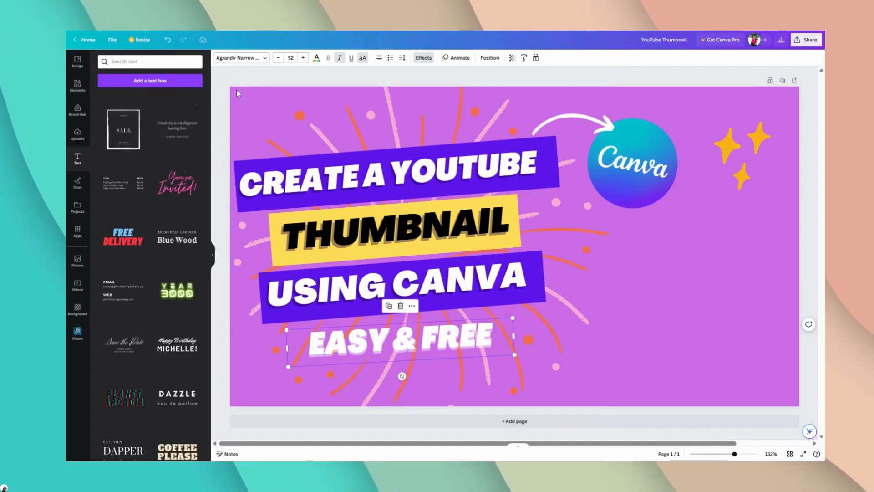
pyautogui.click(244, 79)
# Step: Browse the full Lines & Shapes collection in the elements library for a suitable shape
pyautogui.click(77, 85)
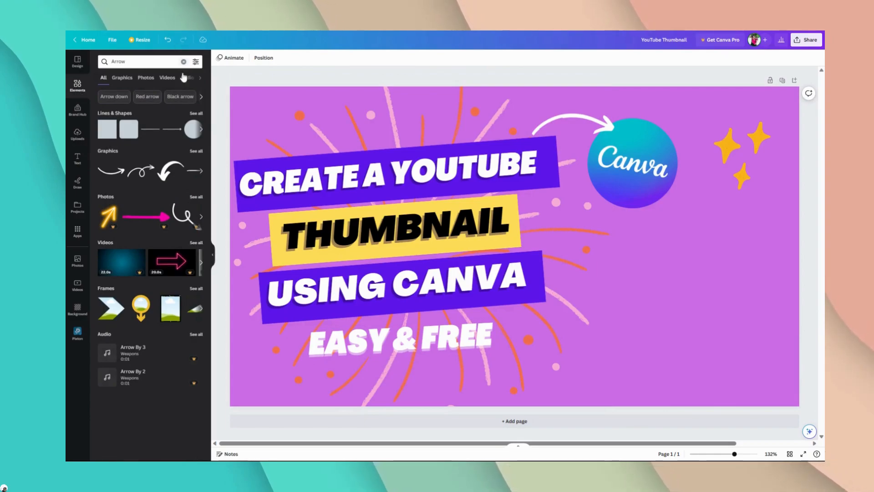
pyautogui.click(197, 114)
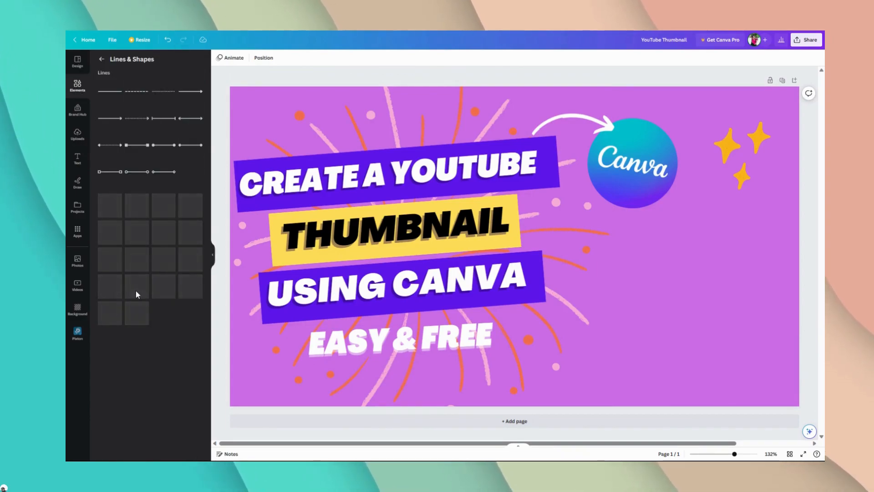
pyautogui.scroll(-2, 138, 298)
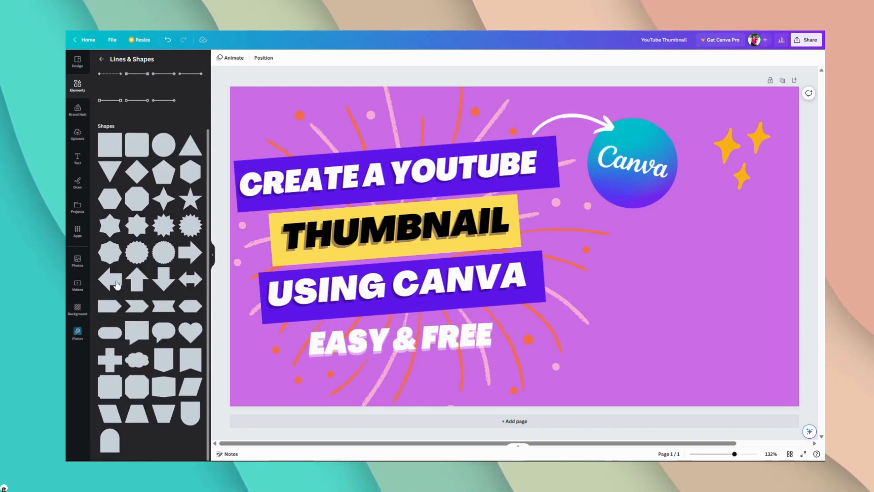
pyautogui.click(101, 60)
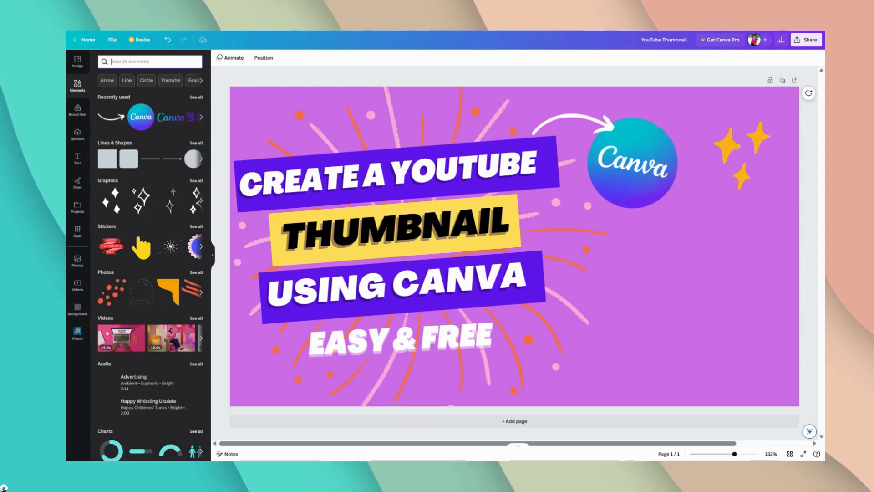
# Step: Search the elements library for "circle" and look through the graphics results
pyautogui.write('ci')
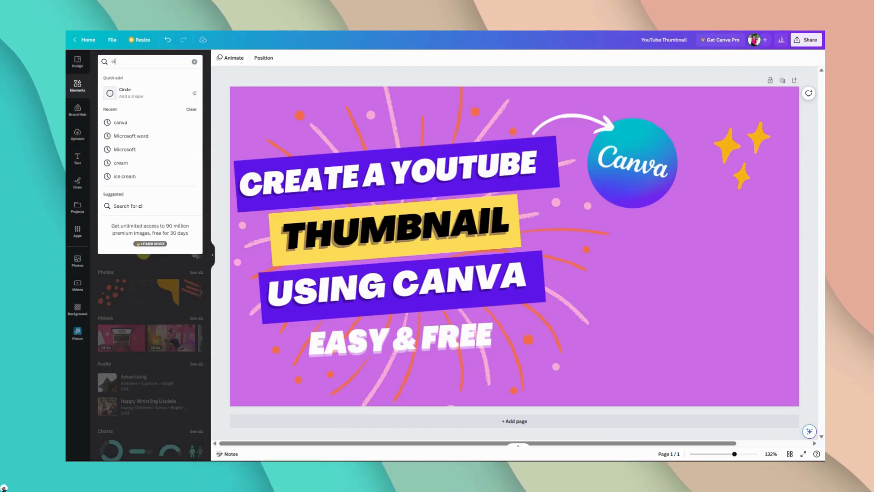
pyautogui.write('rcl')
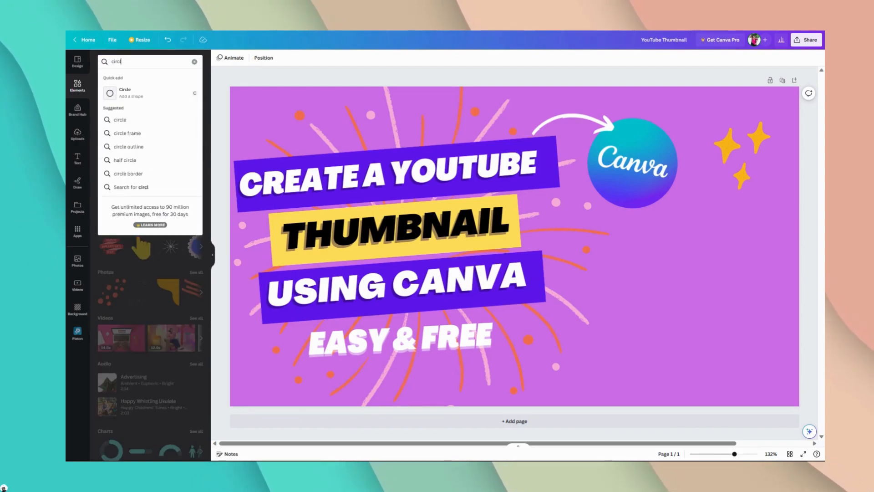
pyautogui.click(145, 120)
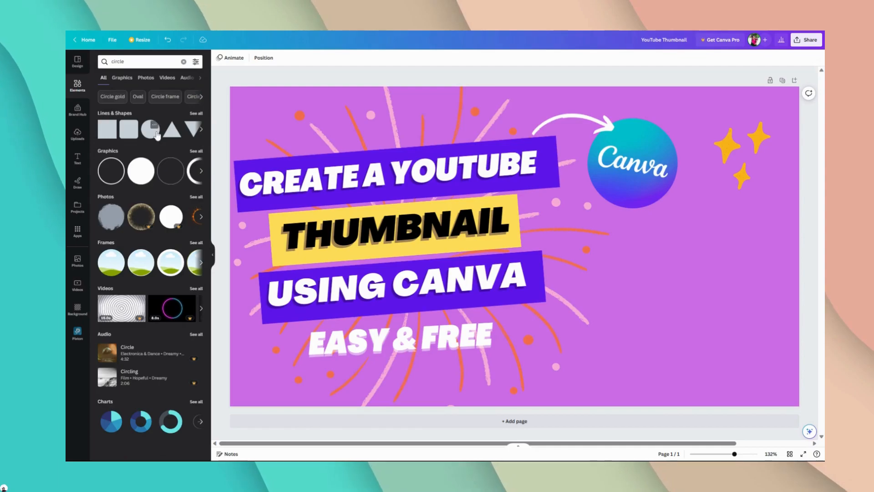
pyautogui.click(122, 78)
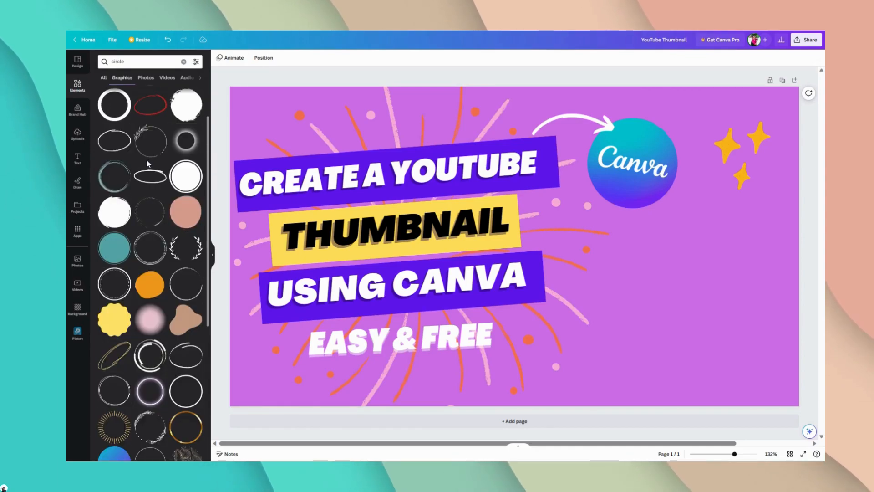
pyautogui.scroll(-3, 147, 164)
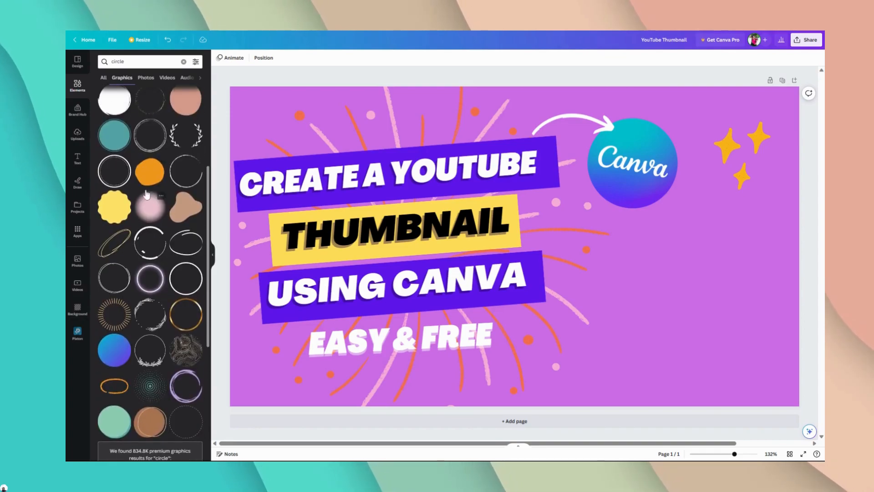
pyautogui.scroll(3, 146, 194)
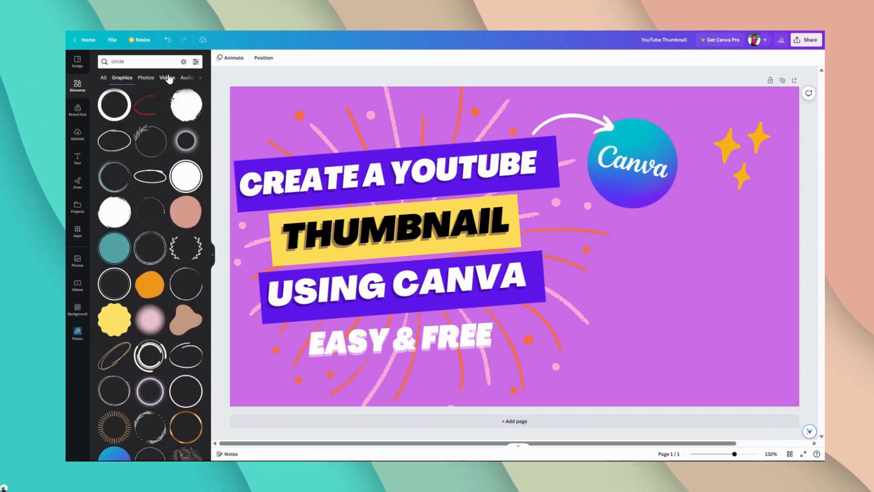
# Step: Search the graphics library for "blob" and add the turquoise rounded rectangle shape to the thumbnail
pyautogui.click(183, 61)
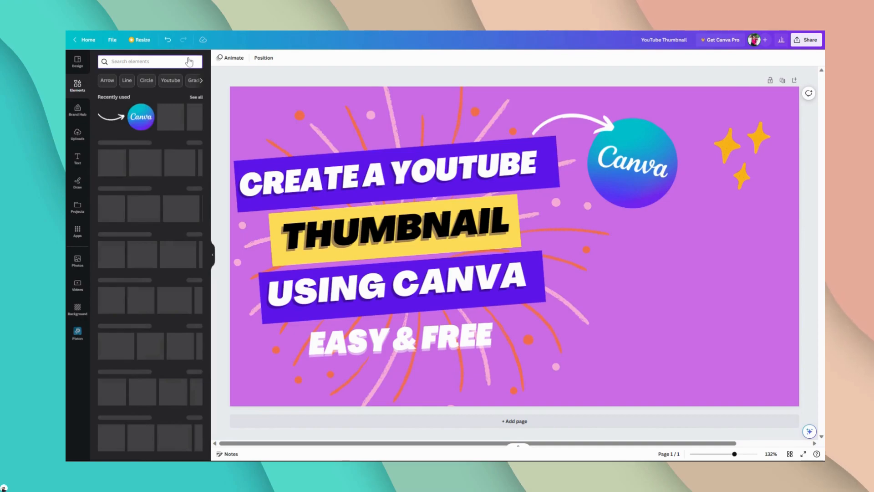
pyautogui.write('blob')
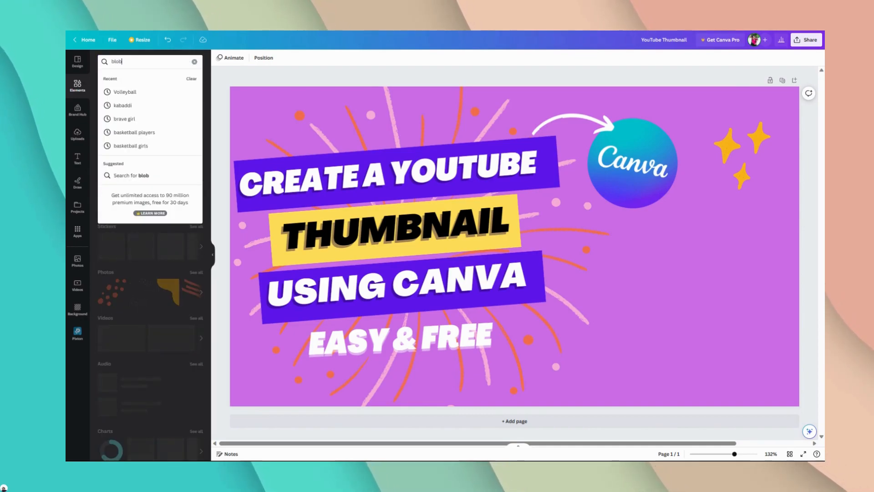
pyautogui.press('Return')
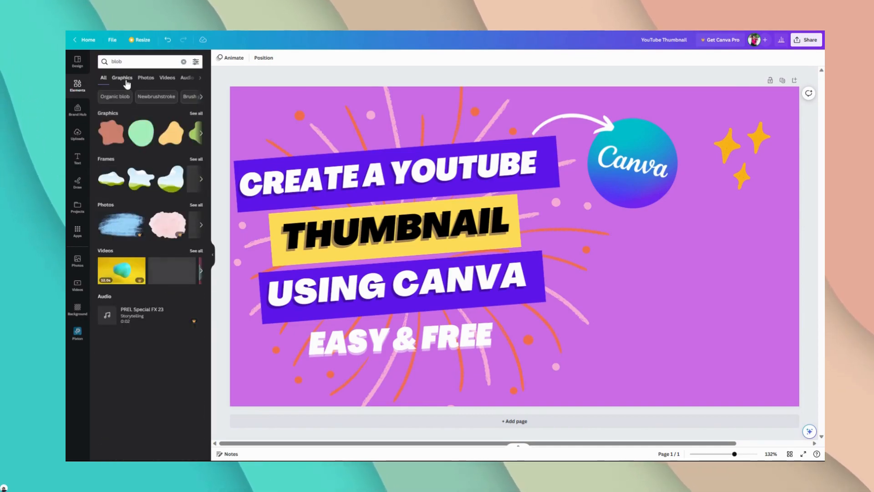
pyautogui.click(122, 78)
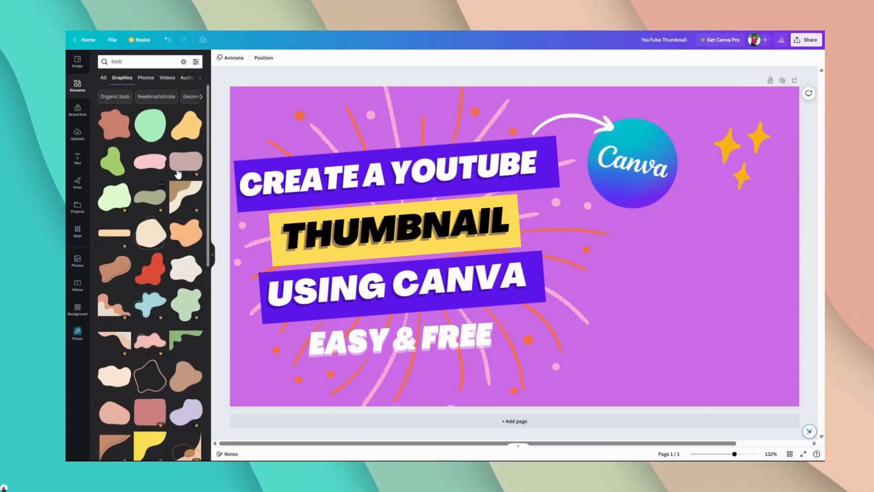
pyautogui.scroll(-3, 177, 177)
pyautogui.scroll(3, 146, 198)
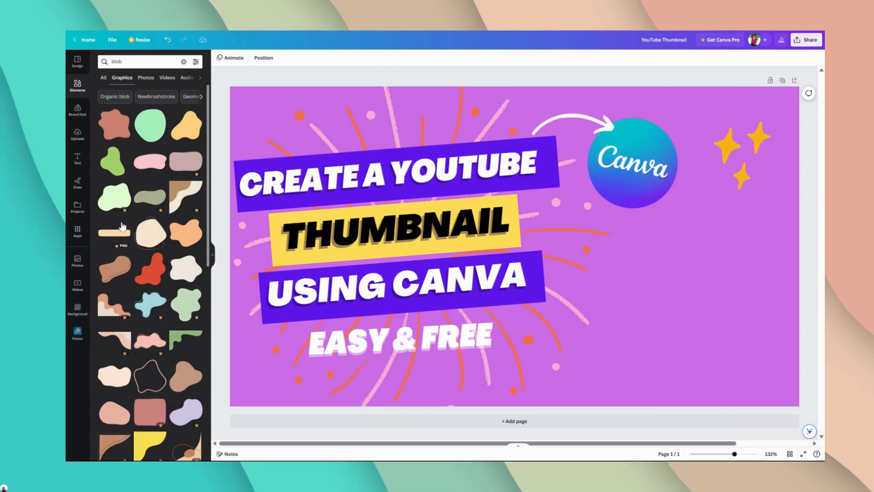
pyautogui.scroll(-5, 129, 275)
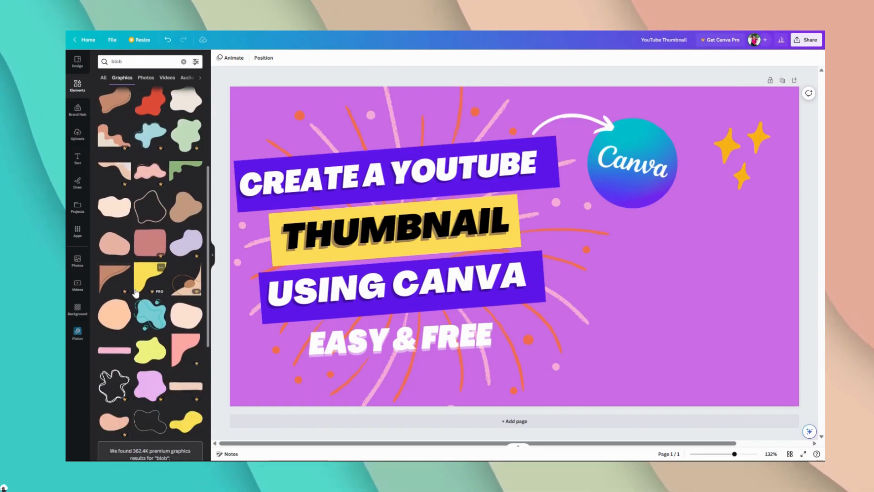
pyautogui.scroll(-3, 135, 291)
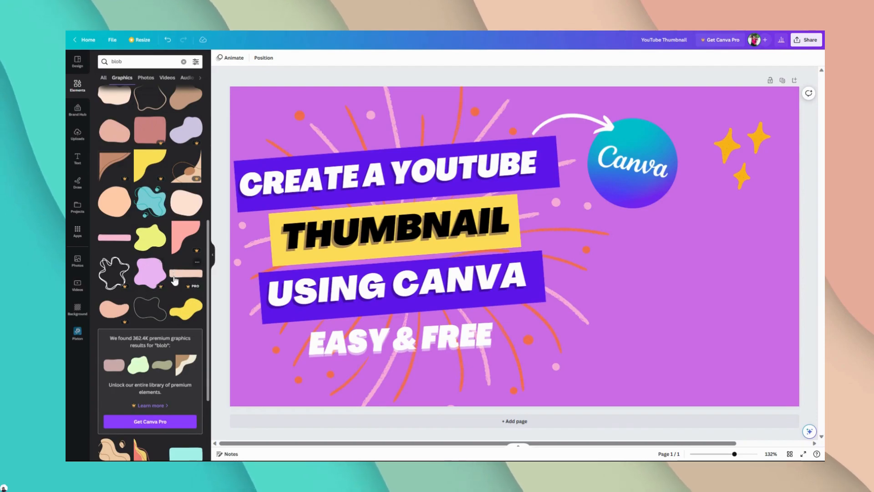
pyautogui.scroll(-6, 175, 280)
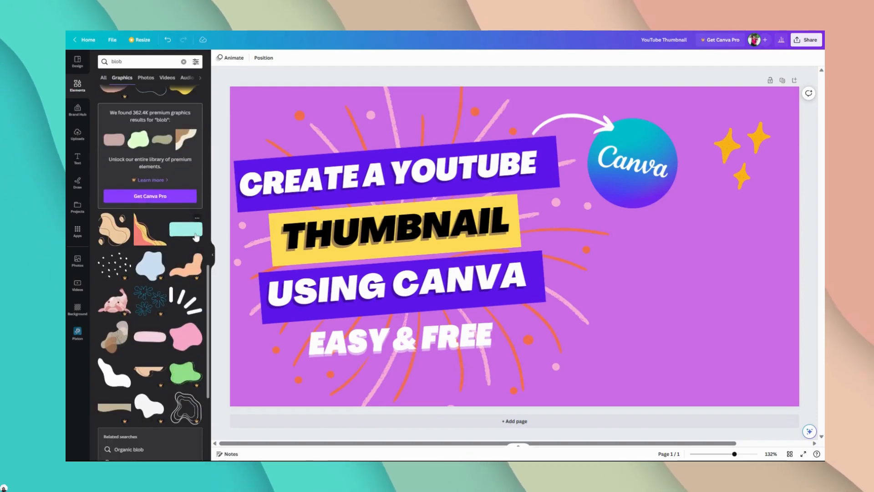
pyautogui.click(196, 236)
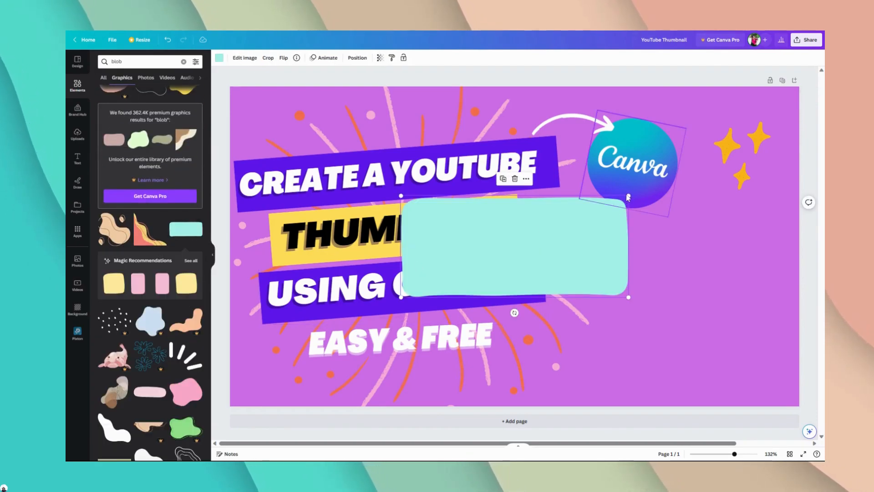
# Step: Shrink the turquoise shape, place it behind the word "EASY" and crop off its lower part
pyautogui.moveTo(628, 197); pyautogui.dragTo(373, 344)
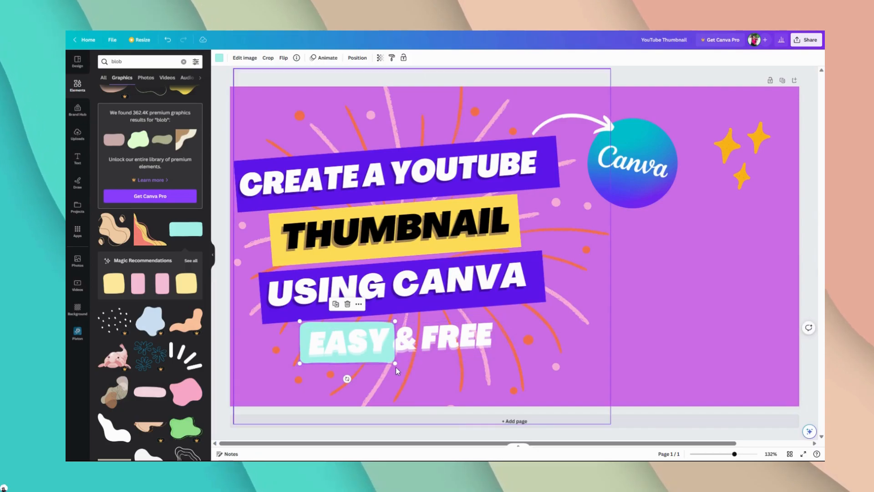
pyautogui.click(274, 59)
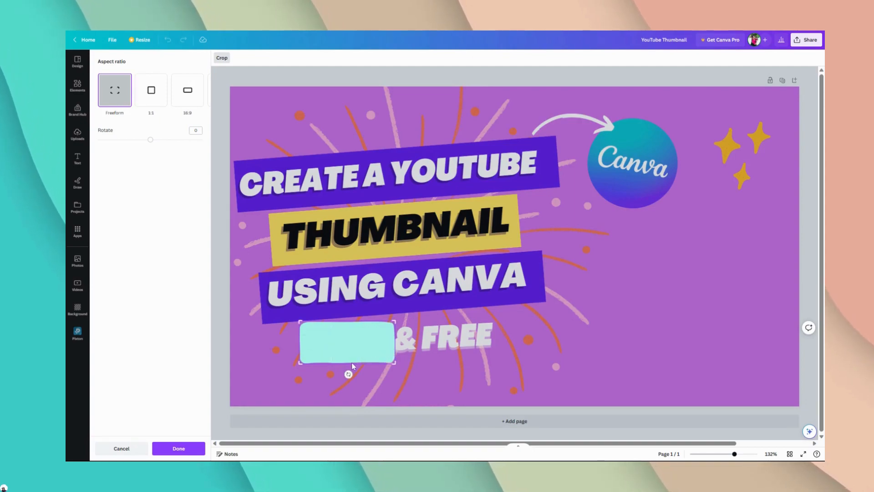
pyautogui.moveTo(395, 365); pyautogui.dragTo(398, 345)
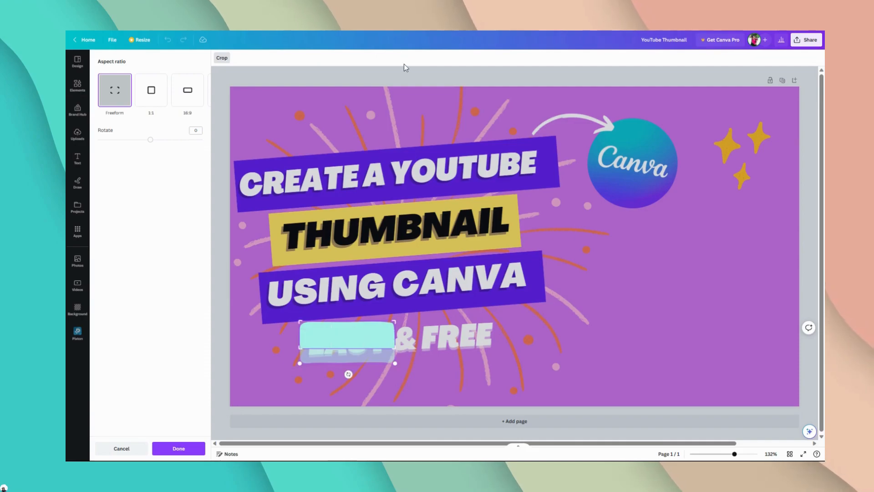
pyautogui.click(406, 81)
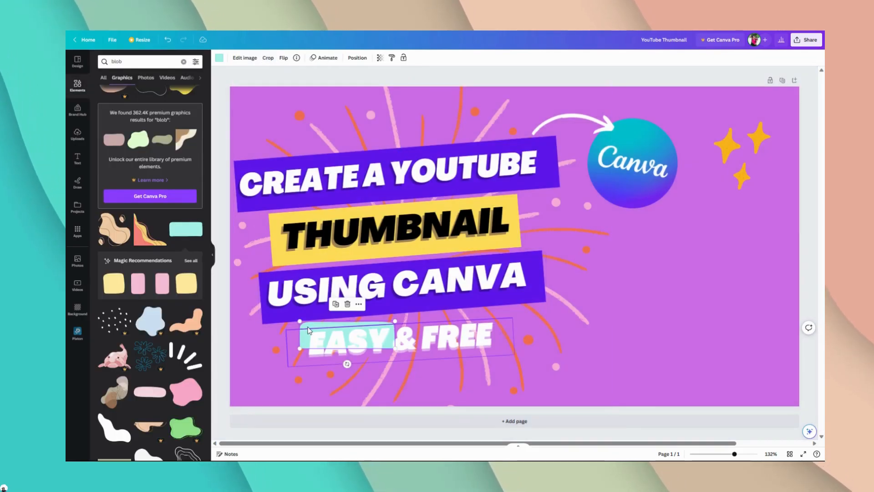
# Step: Enlarge the turquoise shape to back the whole "EASY & FREE" text, tilted -4°, and trim its lower edge with Crop
pyautogui.moveTo(308, 329)
pyautogui.mouseDown()
pyautogui.moveTo(301, 332)
pyautogui.moveTo(304, 325)
pyautogui.mouseUp()
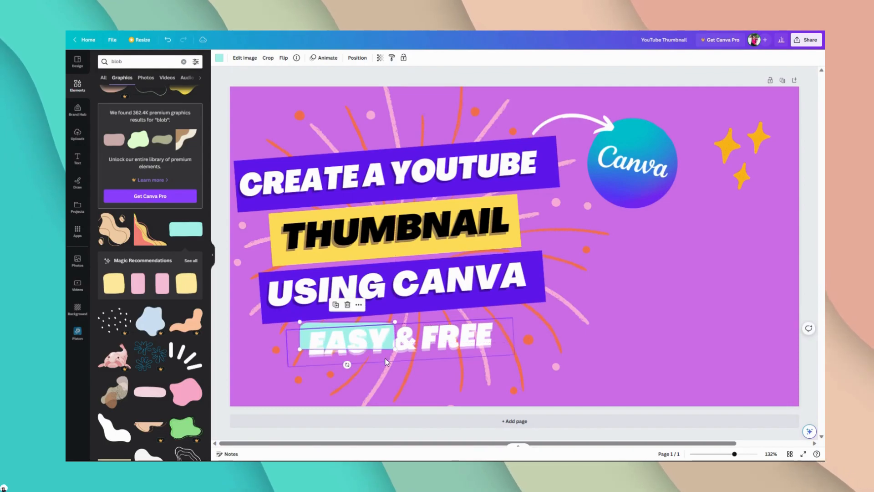
pyautogui.moveTo(400, 351); pyautogui.dragTo(467, 362)
pyautogui.moveTo(407, 385); pyautogui.dragTo(411, 385)
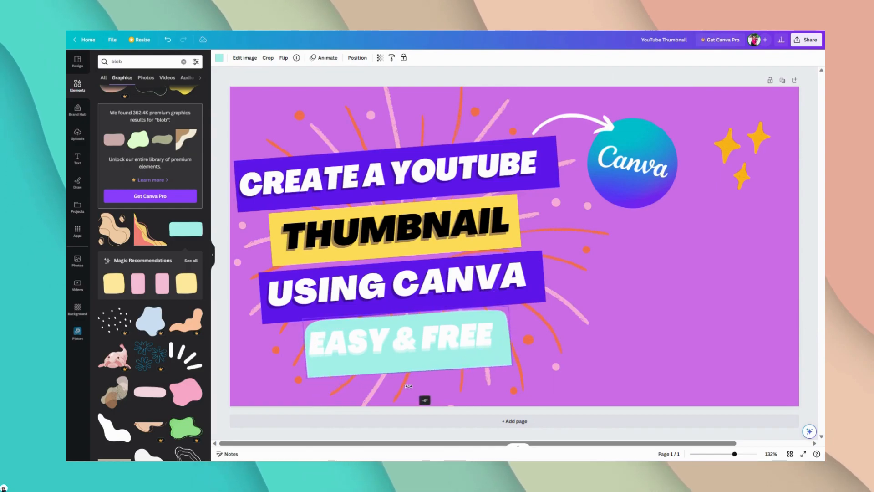
pyautogui.moveTo(510, 366); pyautogui.dragTo(498, 363)
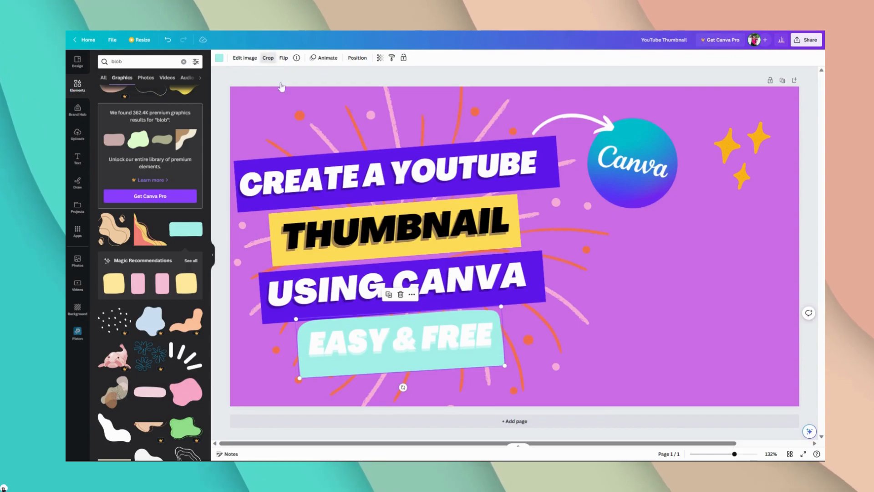
pyautogui.click(269, 58)
pyautogui.moveTo(504, 362); pyautogui.dragTo(505, 355)
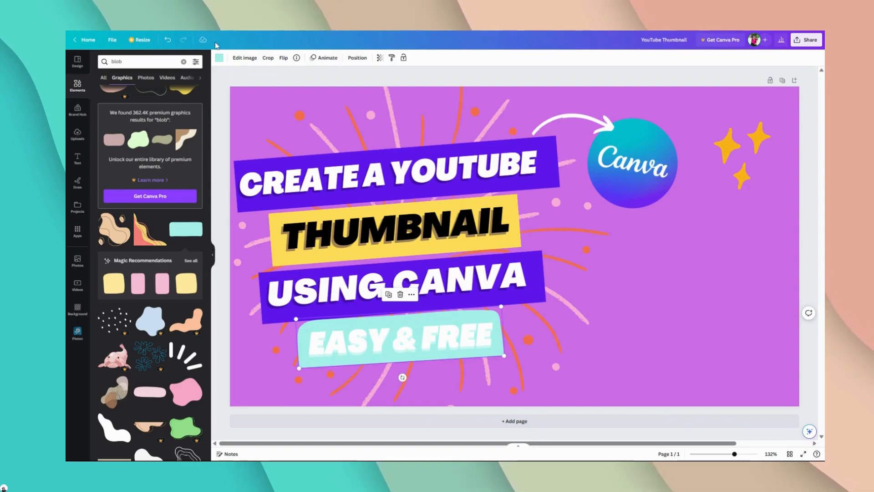
# Step: Try several colours on the shape behind "EASY & FREE" and settle on the medium blue from the photo colours
pyautogui.click(219, 58)
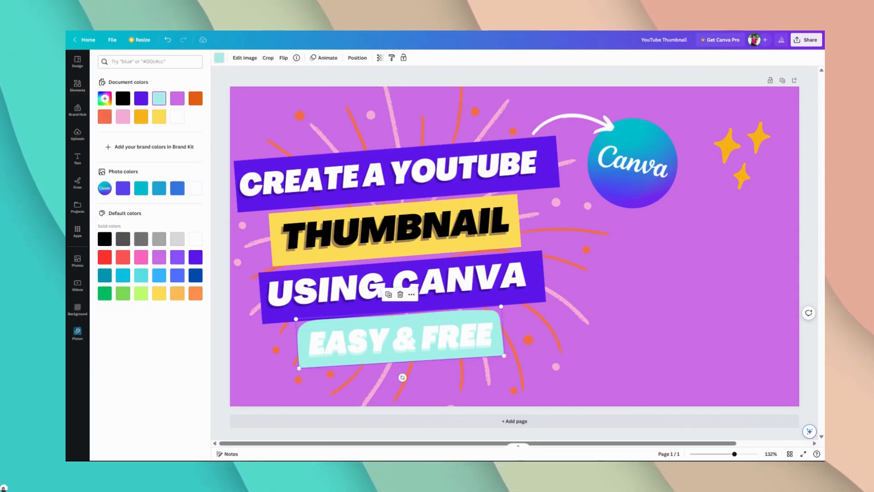
pyautogui.click(178, 99)
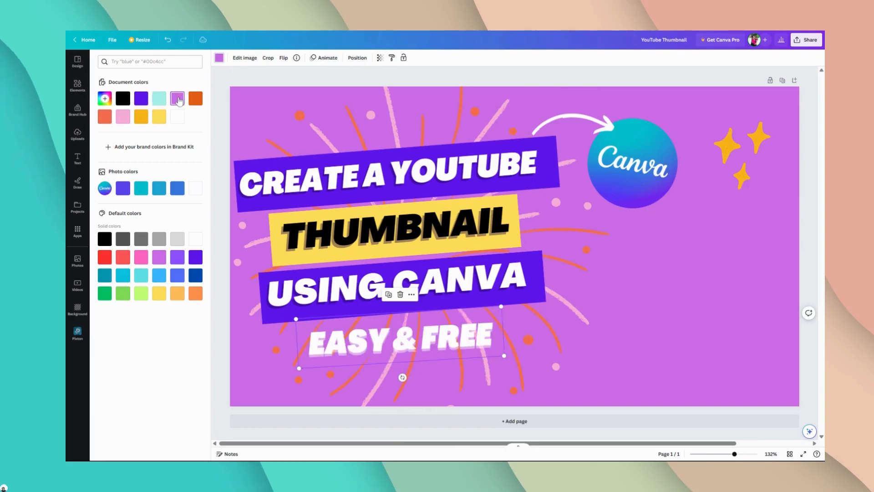
pyautogui.click(124, 117)
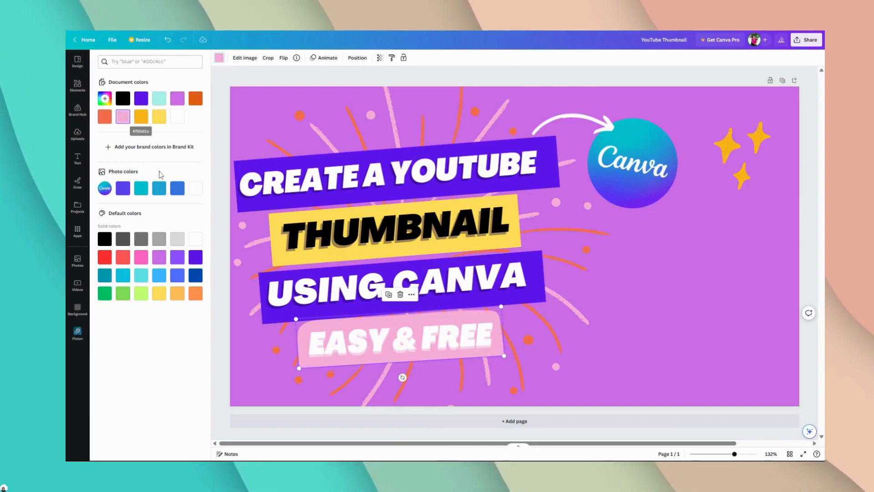
pyautogui.click(125, 186)
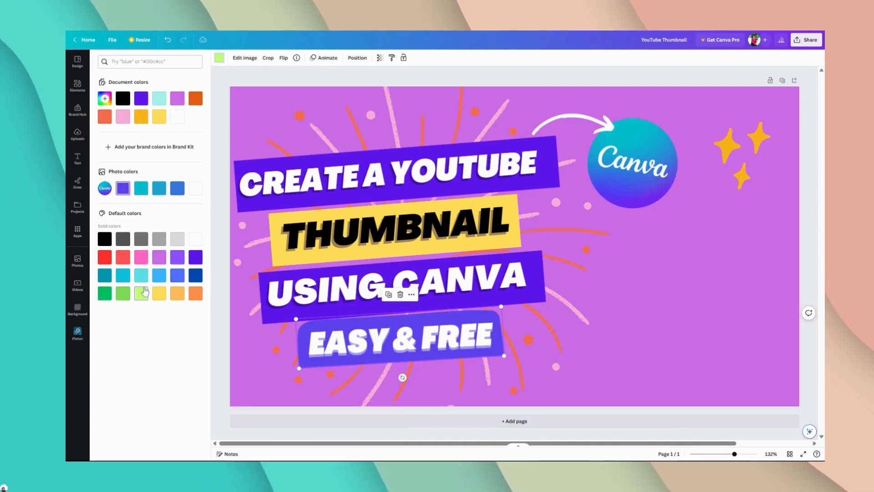
pyautogui.click(123, 293)
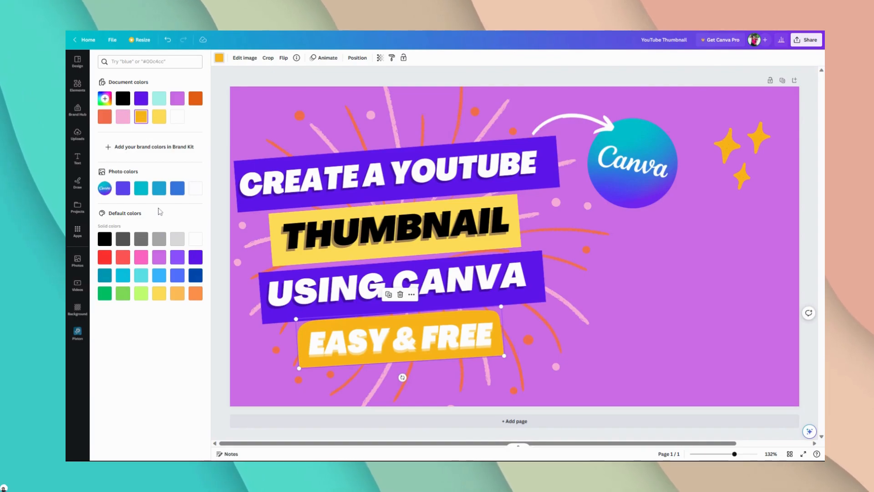
pyautogui.click(164, 195)
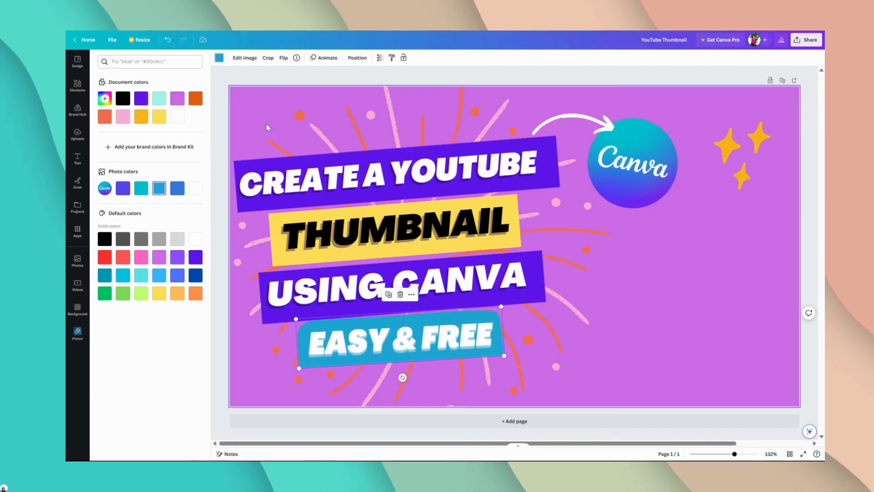
pyautogui.click(325, 83)
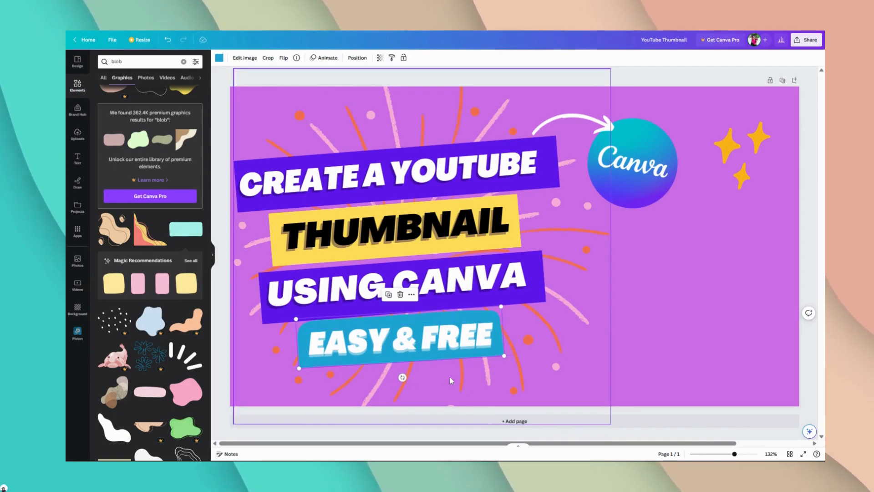
# Step: Nudge the blue shape slightly down behind the "EASY & FREE" text
pyautogui.moveTo(484, 312); pyautogui.dragTo(485, 320)
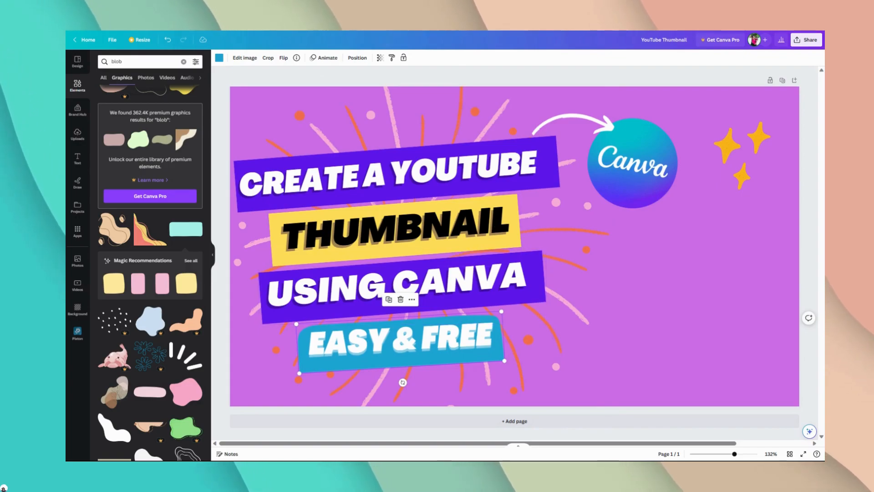
pyautogui.hscroll(2, 441, 361)
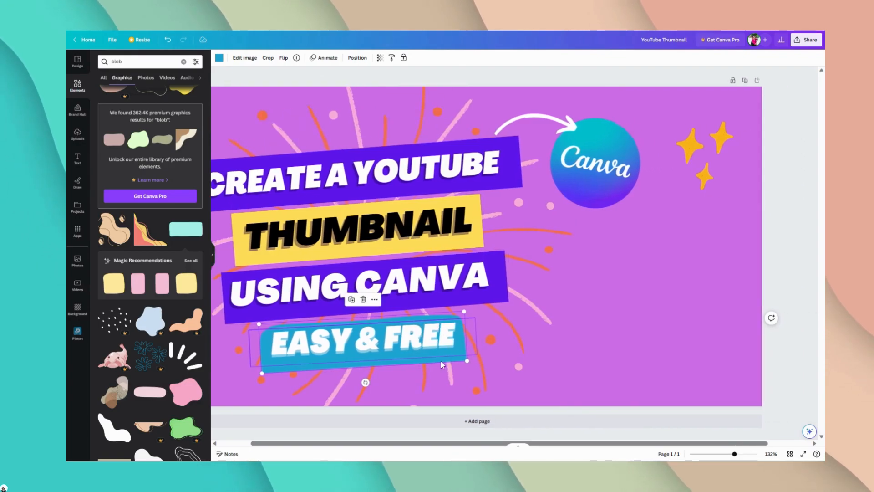
pyautogui.hscroll(1, 387, 359)
pyautogui.click(337, 352)
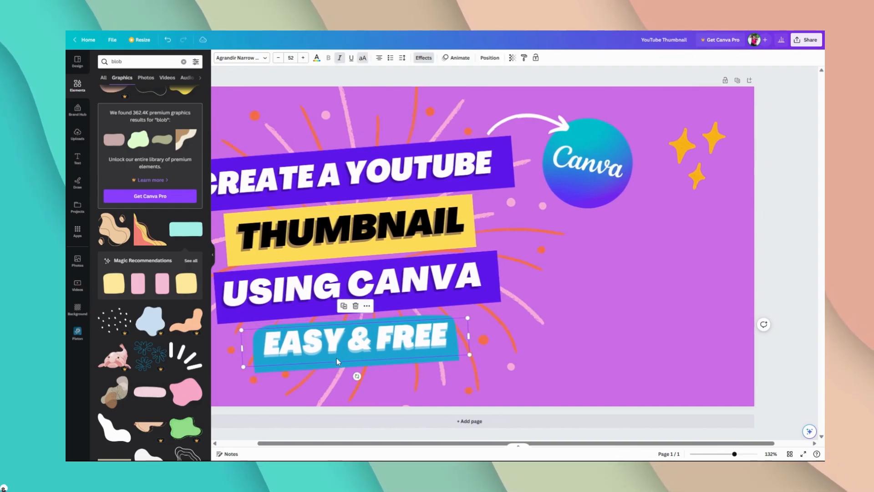
pyautogui.hscroll(1, 291, 369)
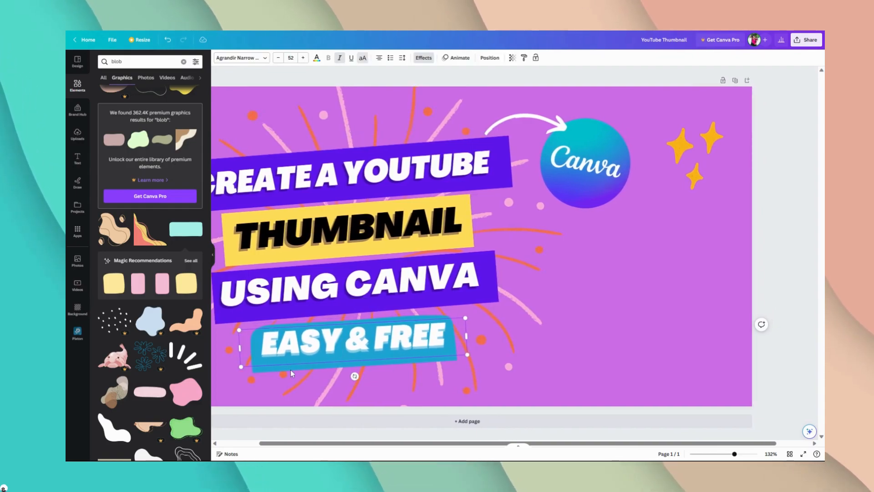
pyautogui.hscroll(-1, 291, 370)
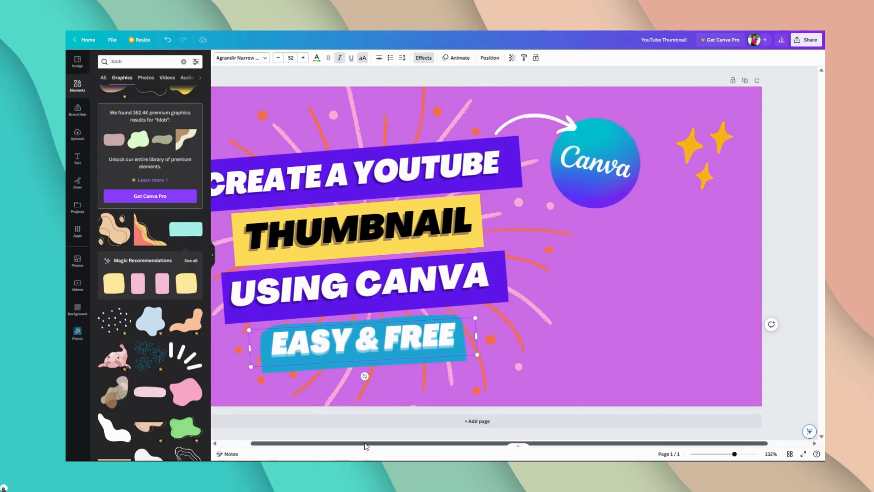
pyautogui.hscroll(-3, 366, 446)
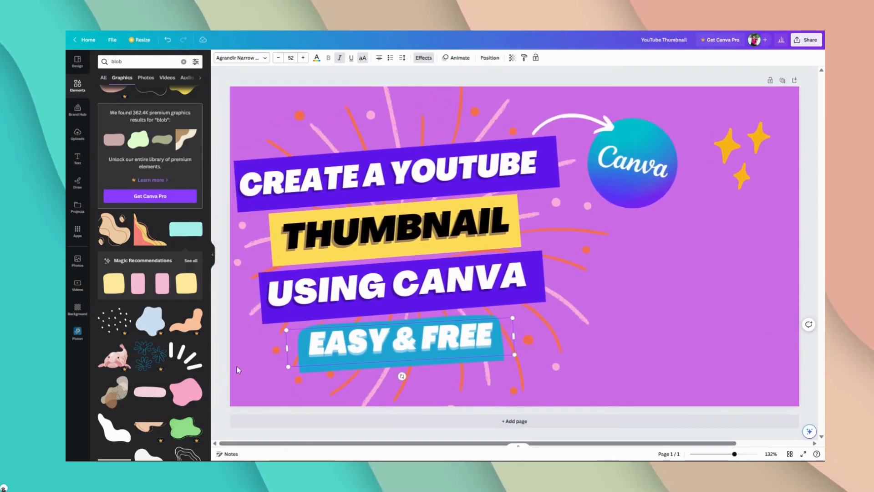
pyautogui.click(214, 362)
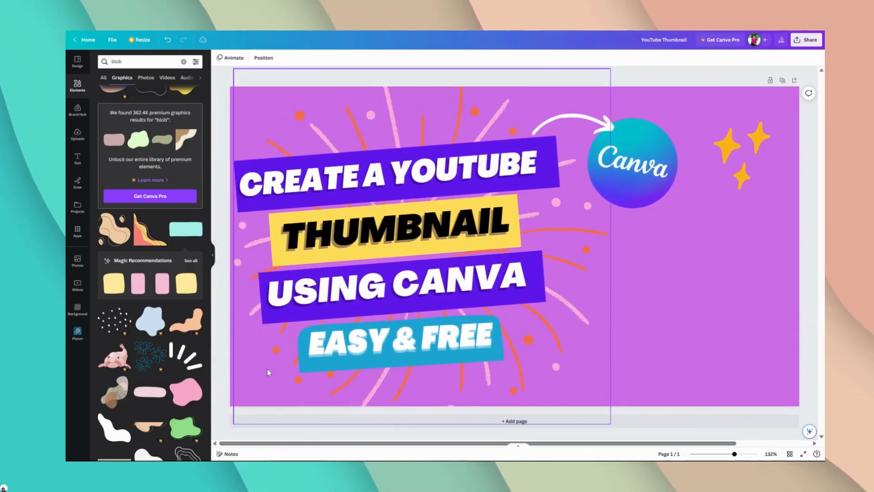
# Step: Nudge the "EASY & FREE" text slightly so it sits better within the blue shape, and deselect it
pyautogui.click(313, 372)
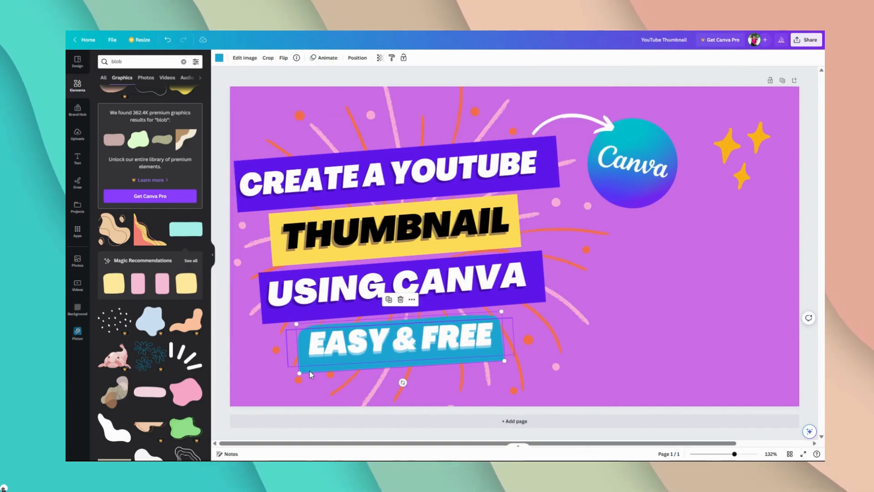
pyautogui.click(309, 366)
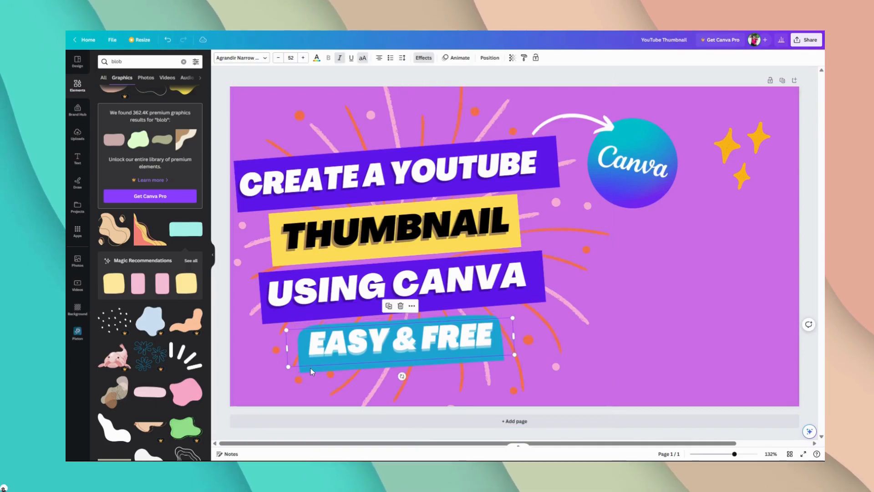
pyautogui.moveTo(332, 345); pyautogui.dragTo(332, 344)
pyautogui.click(227, 324)
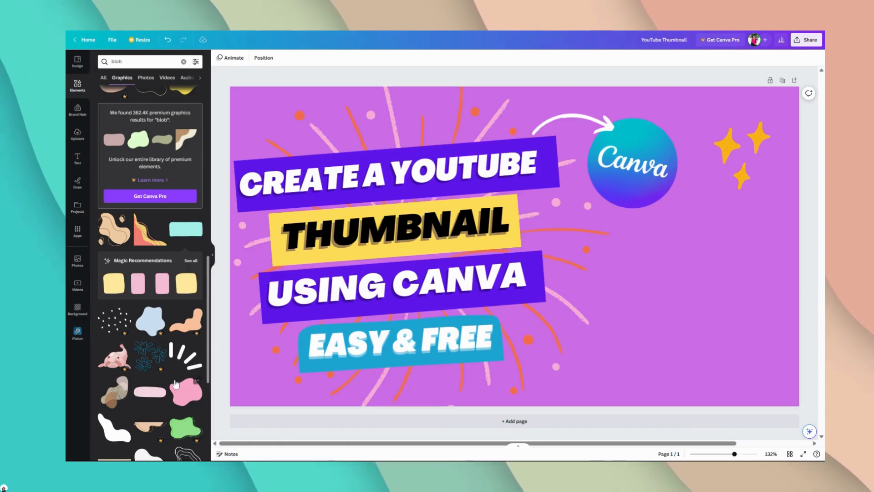
# Step: Add the pale pink rounded bar from the blob graphics and shrink it to a small pill beside the end of "USING CANVA"
pyautogui.moveTo(150, 392); pyautogui.dragTo(553, 245)
pyautogui.moveTo(625, 258); pyautogui.dragTo(646, 274)
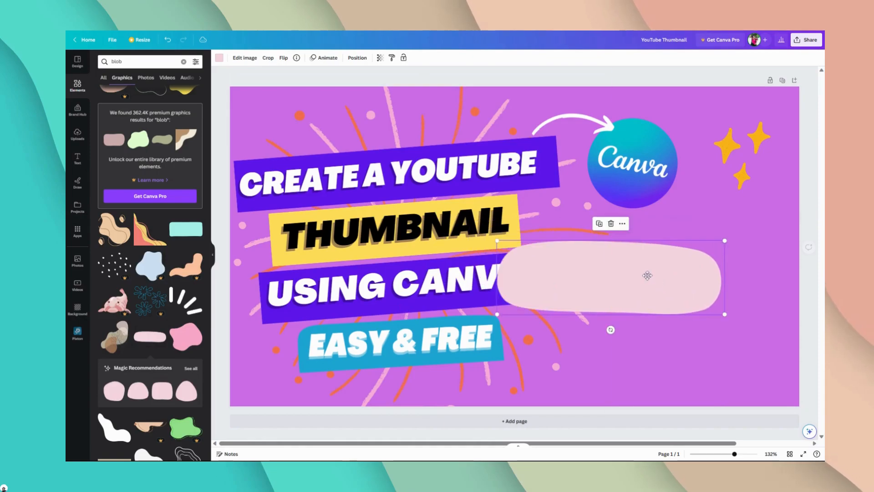
pyautogui.doubleClick(649, 279)
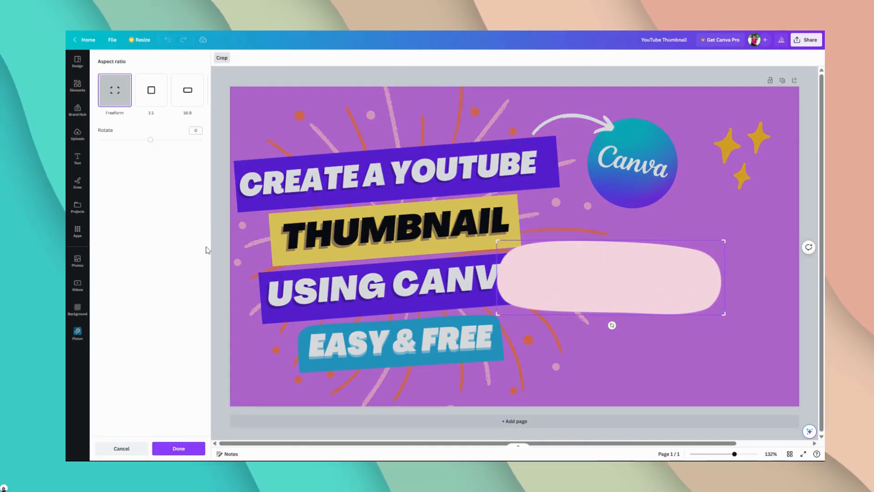
pyautogui.click(668, 268)
pyautogui.moveTo(725, 240); pyautogui.dragTo(569, 306)
pyautogui.moveTo(558, 338); pyautogui.dragTo(566, 338)
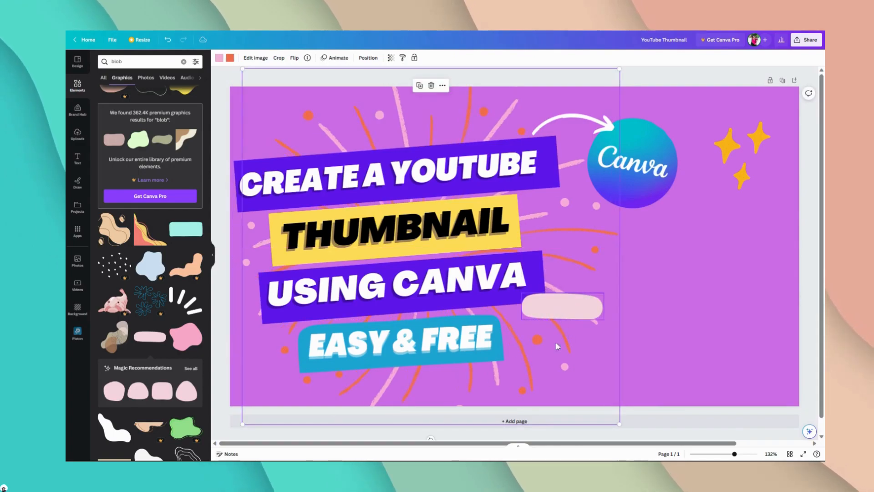
pyautogui.hotkey('ctrl', 'z')
# Step: Try white, purple and blue for the orange lines of the firework graphic and settle on the pale pink document colour
pyautogui.click(567, 308)
pyautogui.click(569, 219)
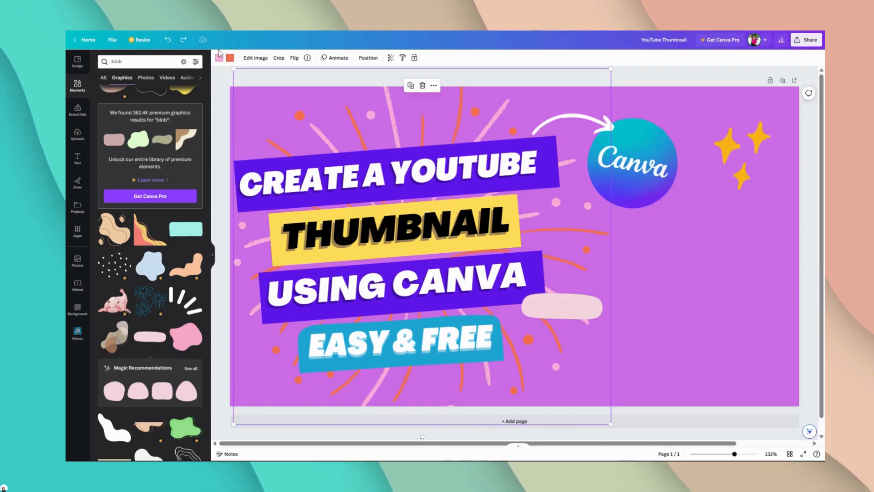
pyautogui.click(230, 58)
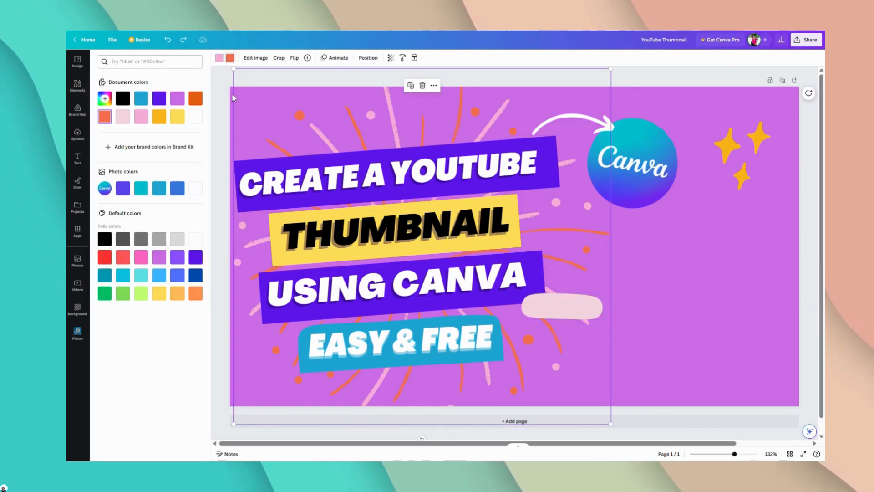
pyautogui.click(195, 117)
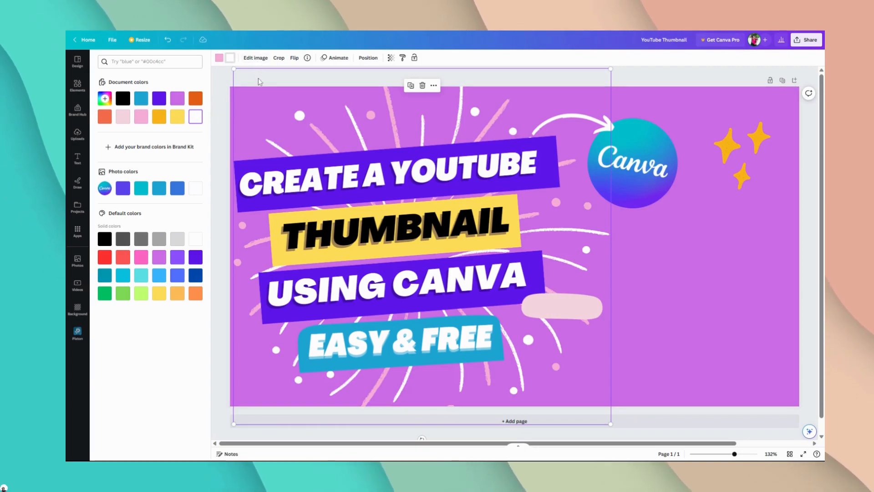
pyautogui.click(159, 103)
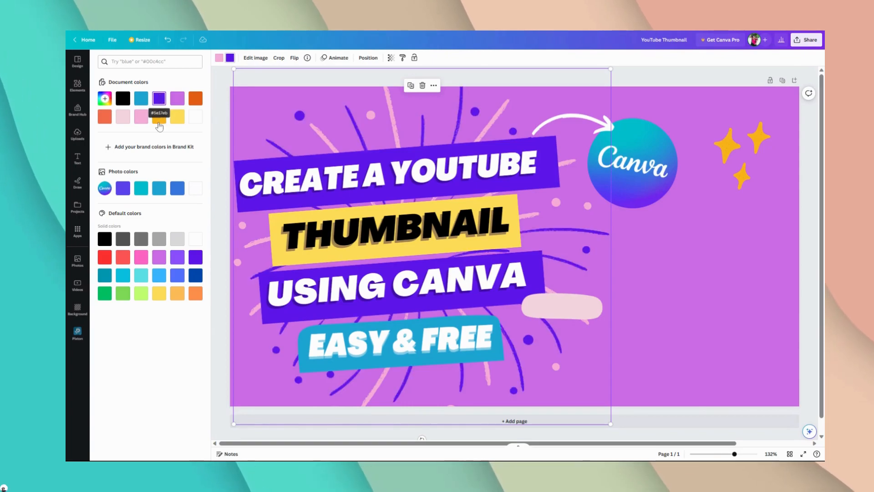
pyautogui.click(145, 189)
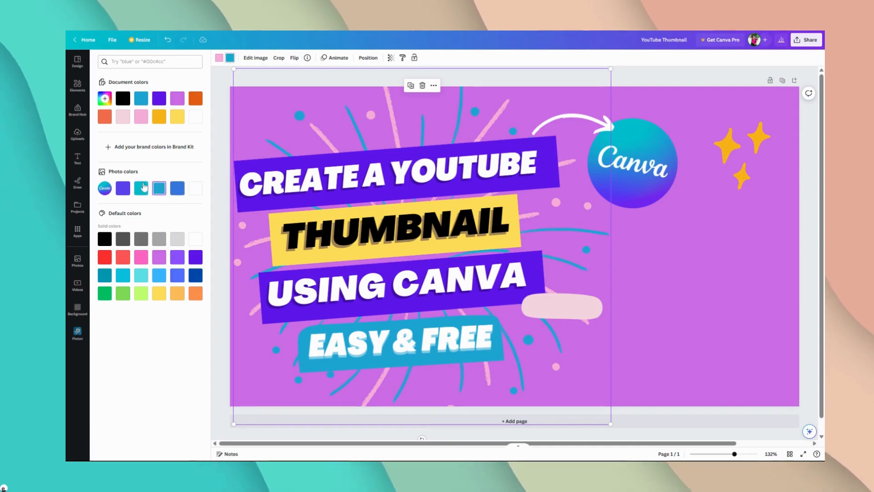
pyautogui.click(198, 191)
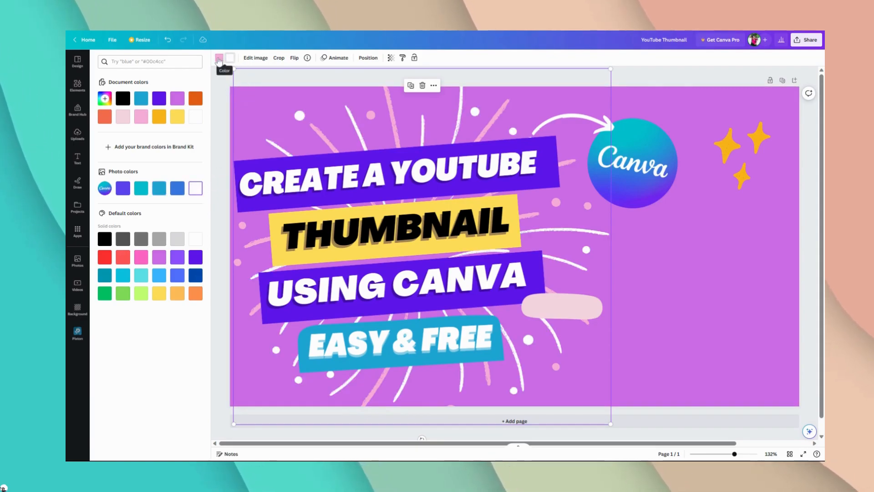
pyautogui.click(124, 119)
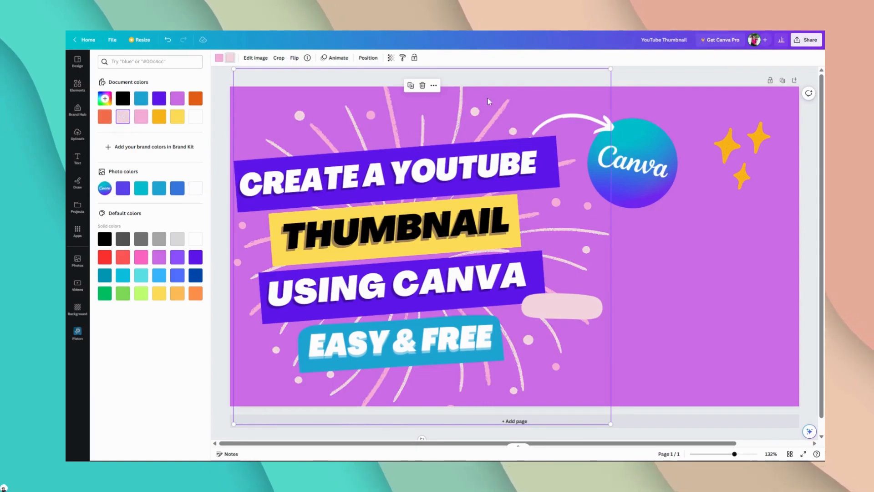
pyautogui.click(706, 71)
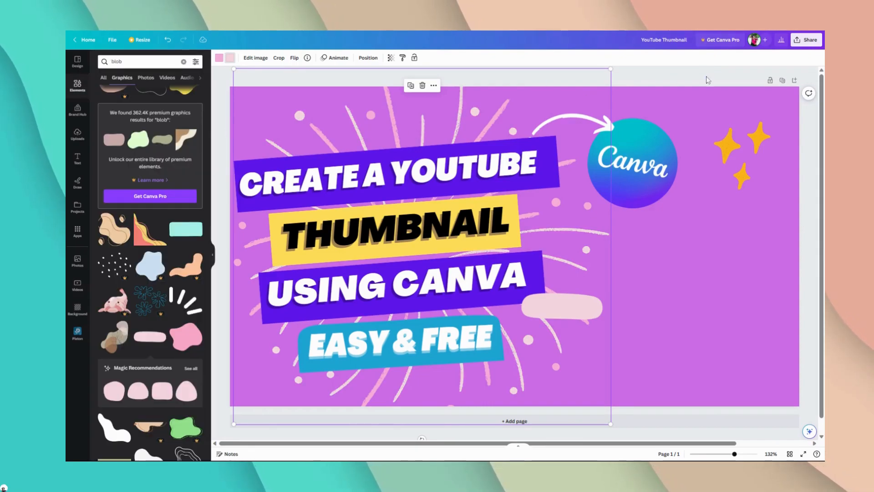
# Step: Tilt the pale pink pill to match the headings and add a small text box reading "WITH" over it
pyautogui.click(580, 314)
pyautogui.moveTo(563, 335); pyautogui.dragTo(567, 329)
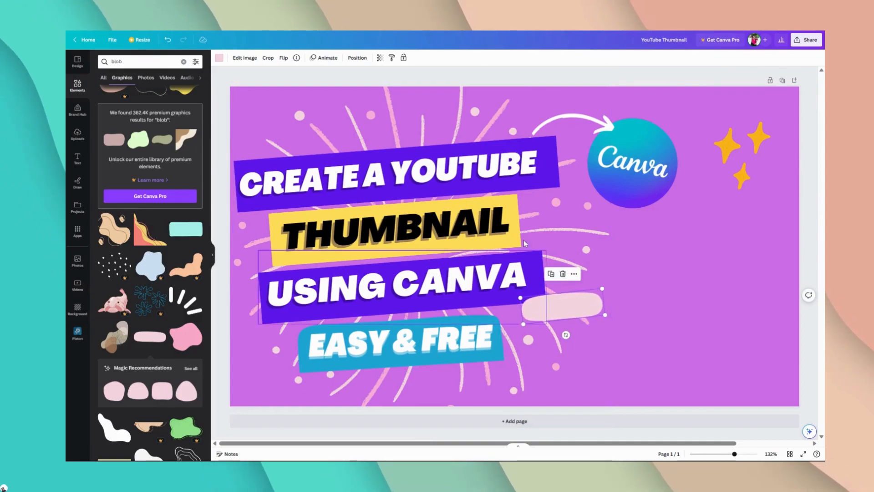
pyautogui.click(78, 158)
pyautogui.click(144, 82)
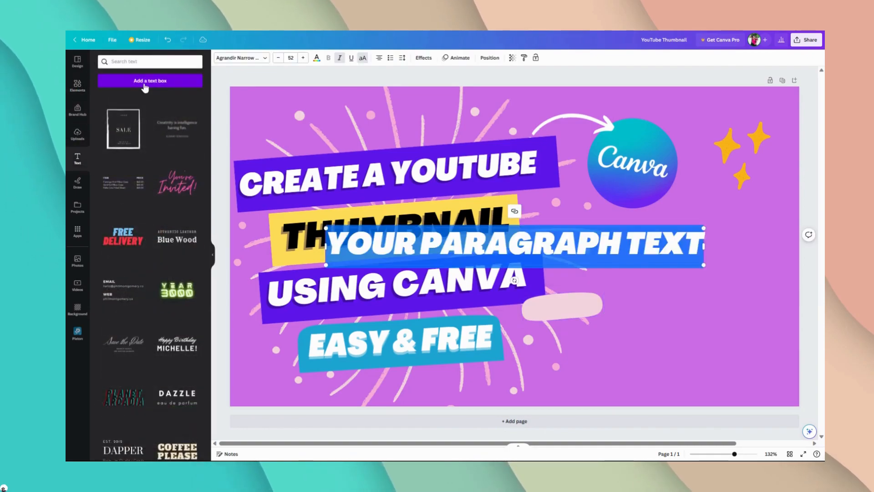
pyautogui.moveTo(704, 266); pyautogui.dragTo(399, 225)
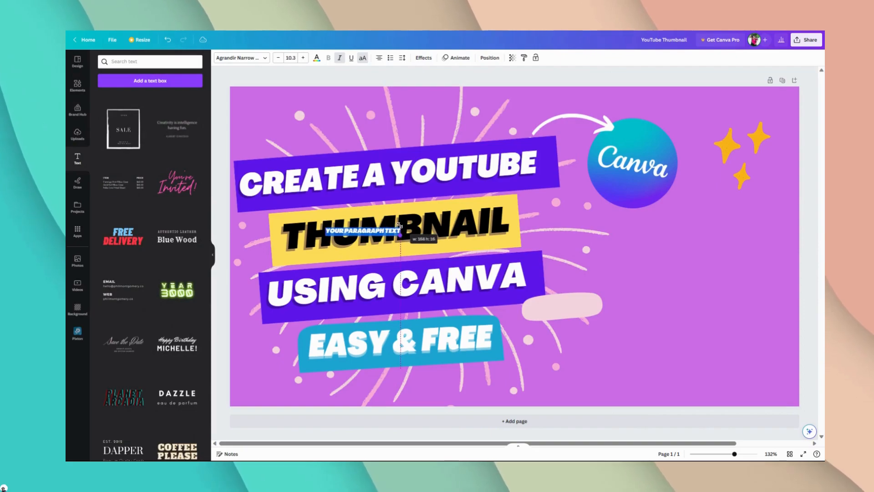
pyautogui.press('BackSpace')
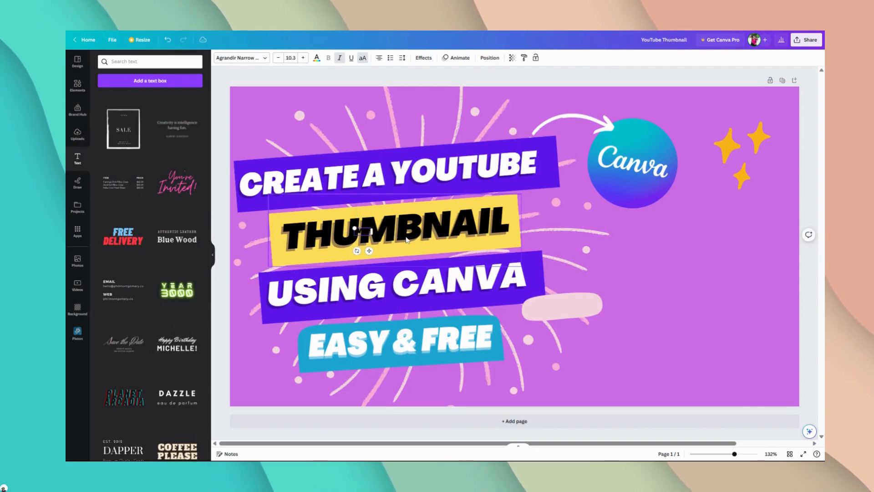
pyautogui.hscroll(1, 408, 240)
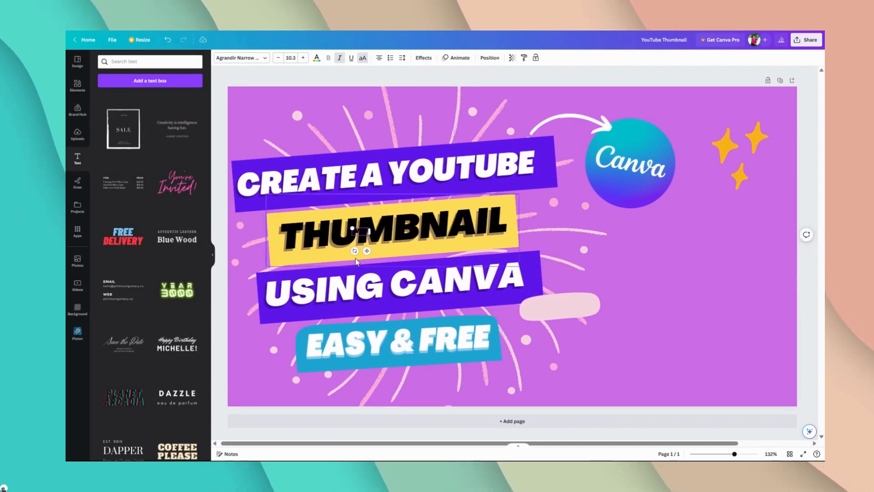
pyautogui.moveTo(367, 251); pyautogui.dragTo(563, 325)
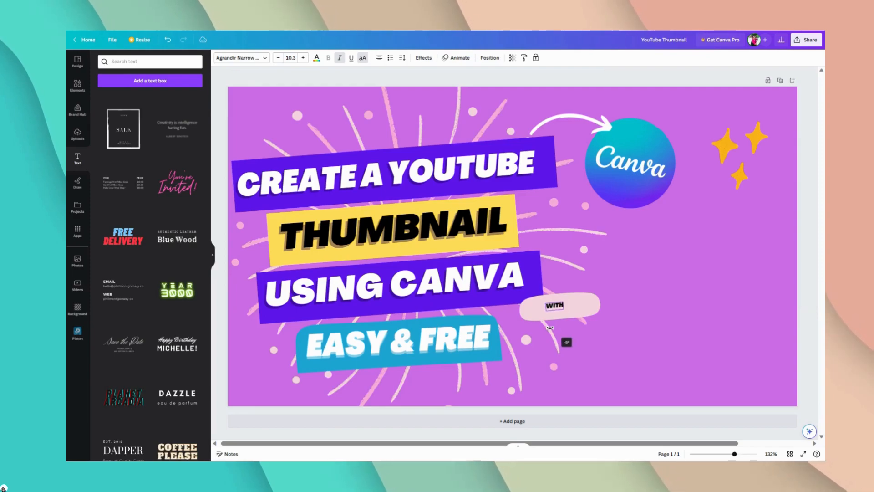
# Step: Tilt the "WITH" text to match the pink pill, enlarge it to size 33.7 and centre it on the pill
pyautogui.moveTo(549, 328); pyautogui.dragTo(550, 327)
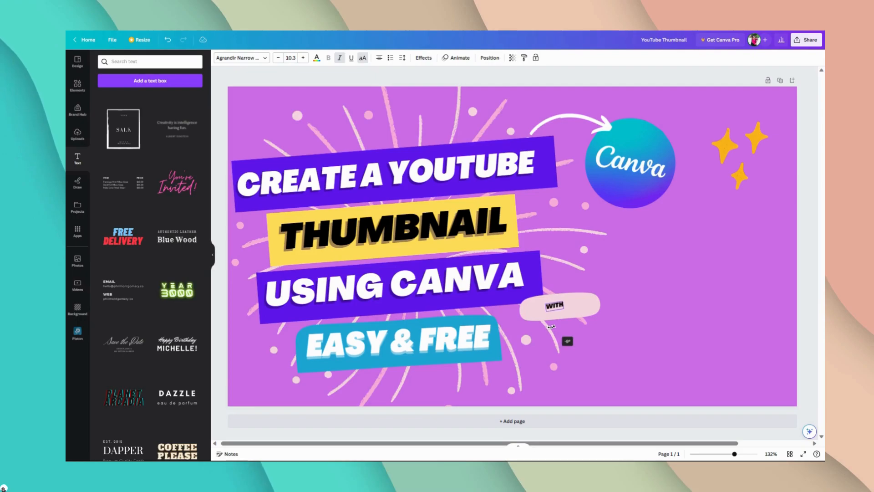
pyautogui.moveTo(551, 327); pyautogui.dragTo(578, 306)
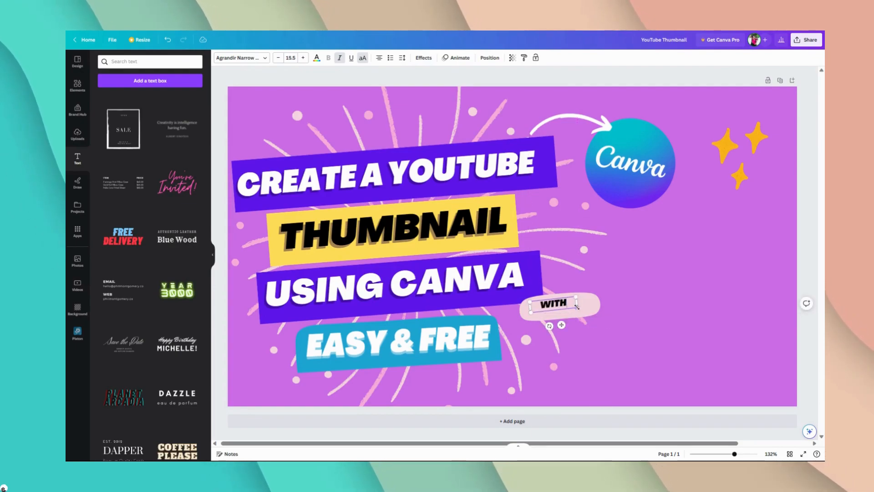
pyautogui.moveTo(577, 306); pyautogui.dragTo(590, 310)
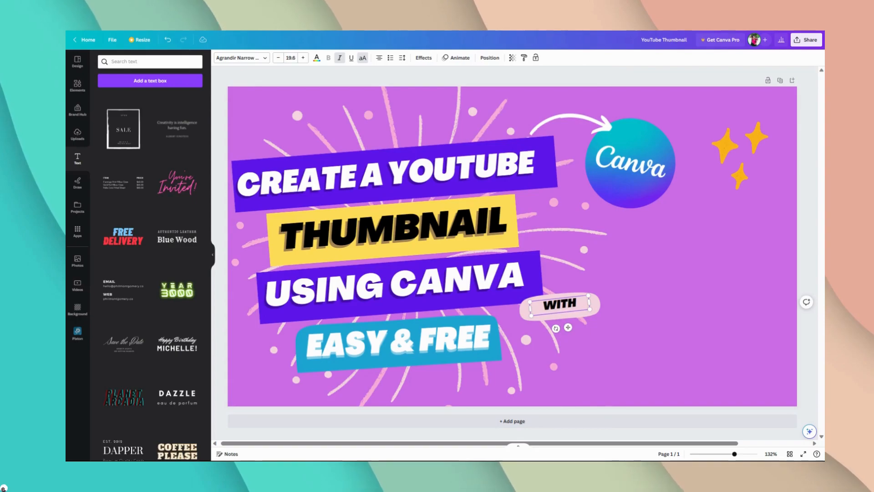
pyautogui.click(633, 82)
pyautogui.click(562, 308)
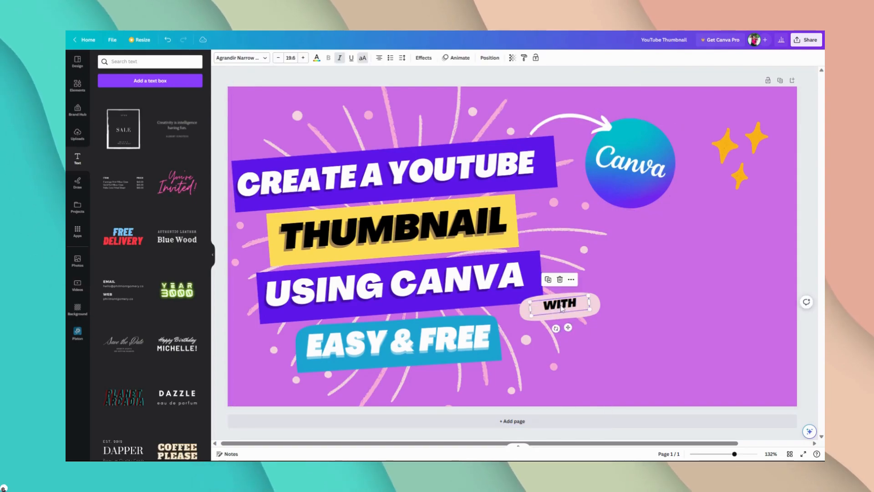
pyautogui.moveTo(550, 305); pyautogui.dragTo(591, 310)
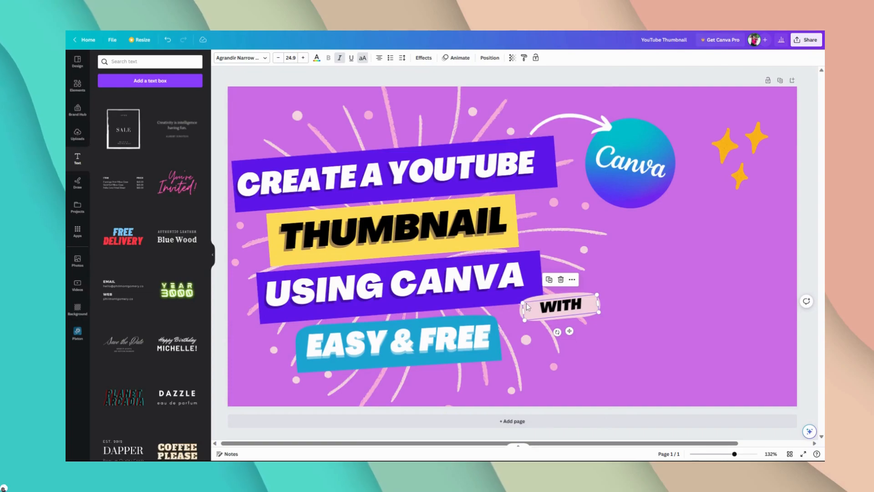
pyautogui.moveTo(523, 311); pyautogui.dragTo(558, 303)
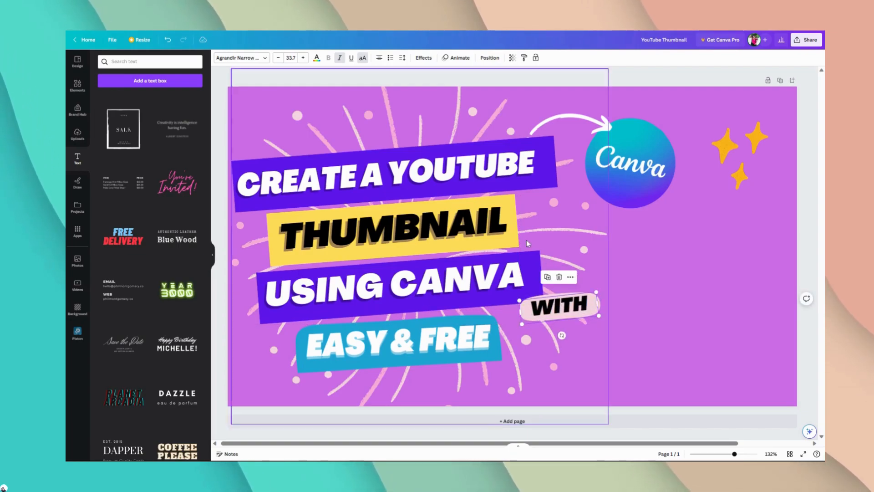
# Step: Try the fonts Bernier Shade and Anton on "WITH", settle on Bukhari Script, and deselect the text
pyautogui.click(240, 59)
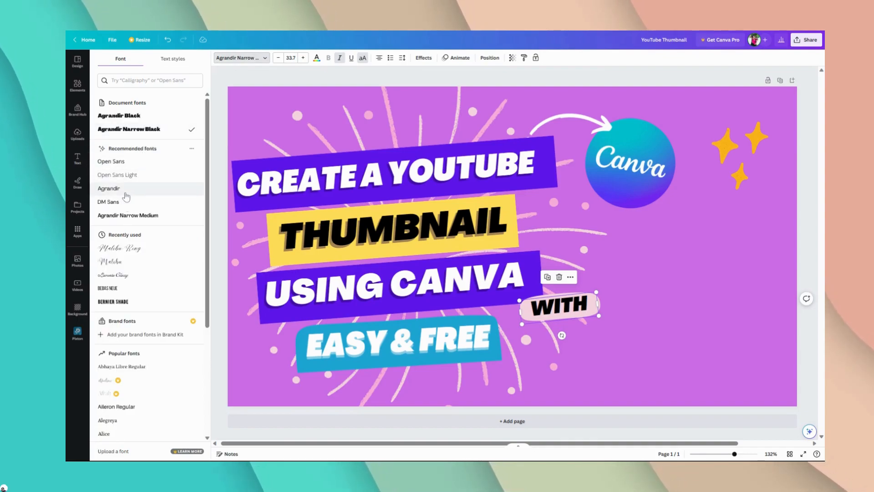
pyautogui.click(111, 290)
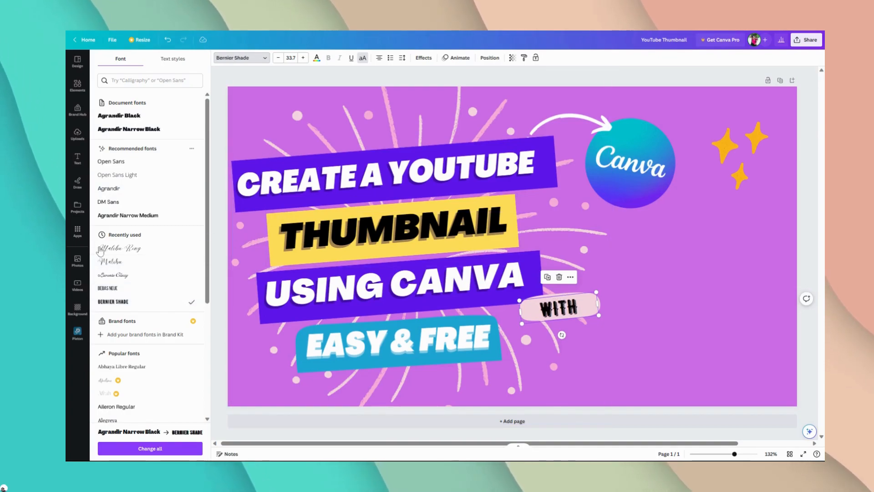
pyautogui.scroll(-4, 157, 282)
pyautogui.click(149, 310)
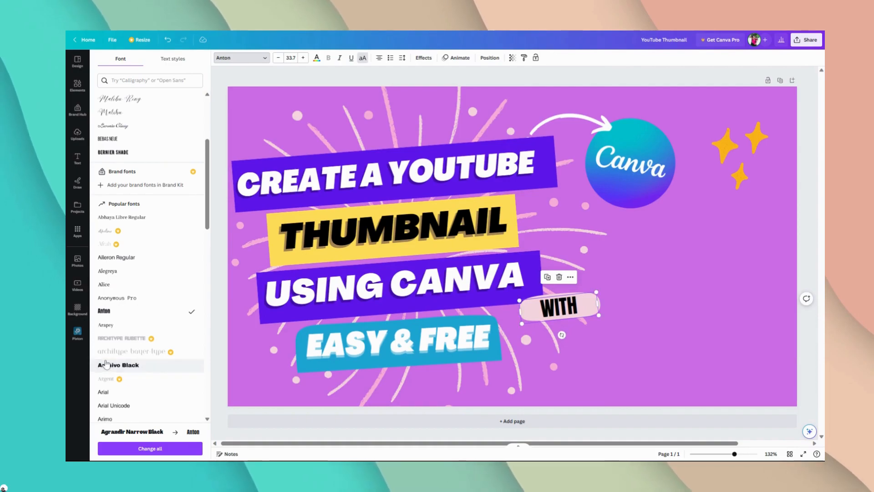
pyautogui.scroll(-5, 132, 360)
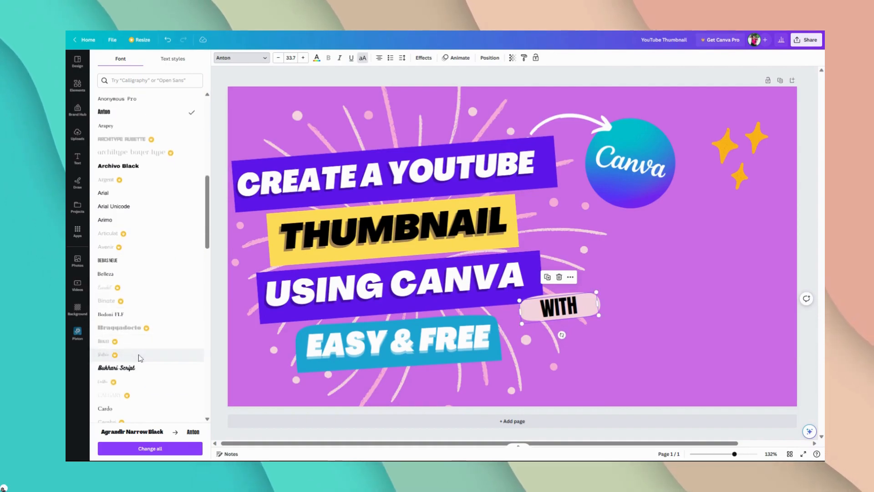
pyautogui.click(136, 368)
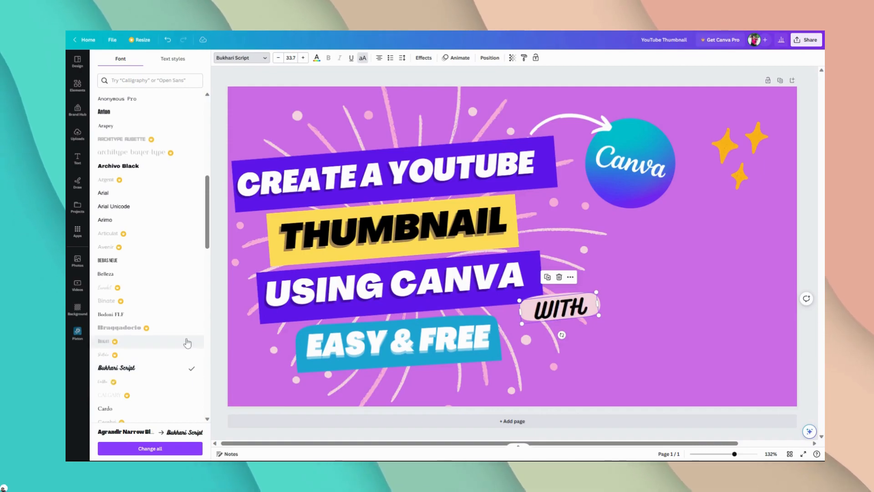
pyautogui.click(375, 73)
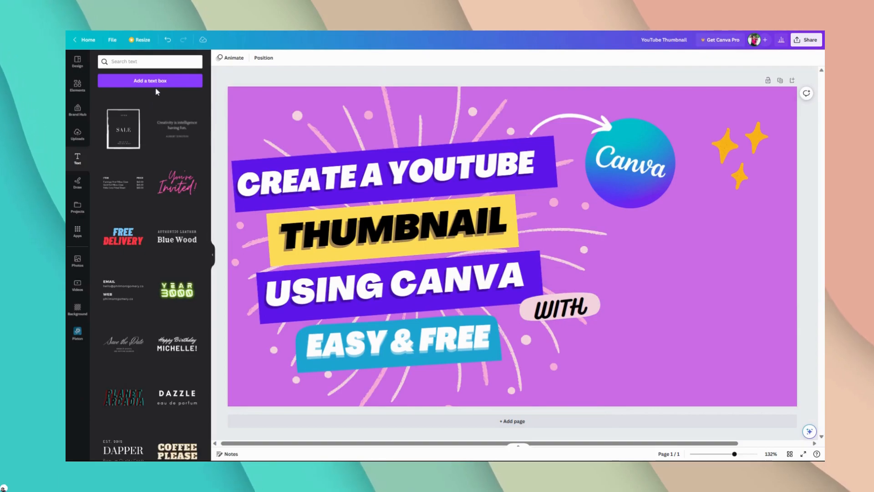
# Step: Try the lavender bar from the blob graphics in the lower-right area of the thumbnail, and delete it
pyautogui.click(77, 86)
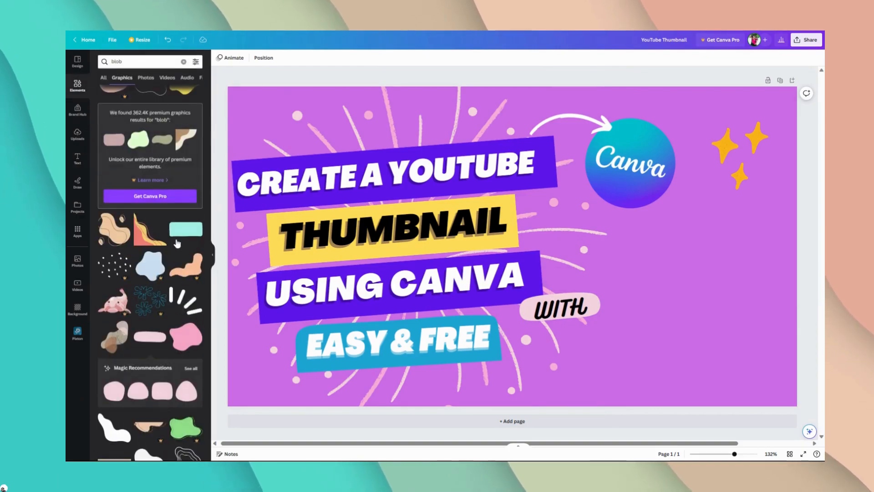
pyautogui.scroll(-12, 171, 296)
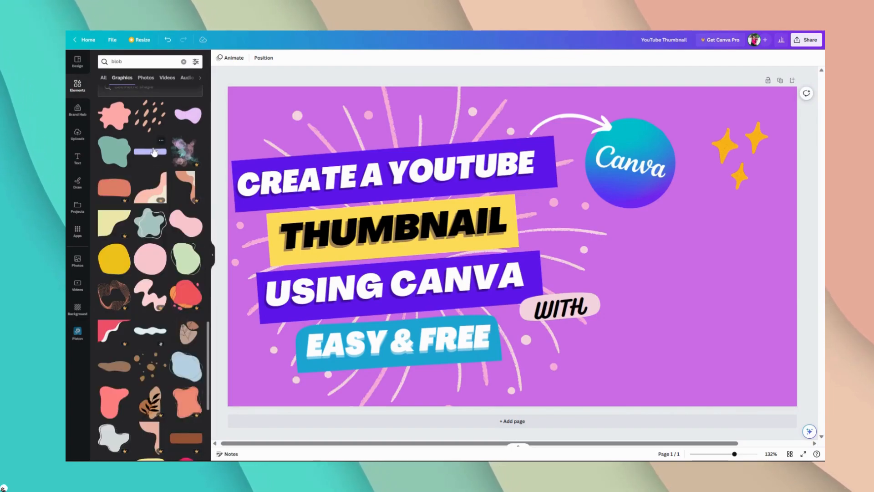
pyautogui.scroll(-5, 154, 152)
pyautogui.scroll(4, 153, 155)
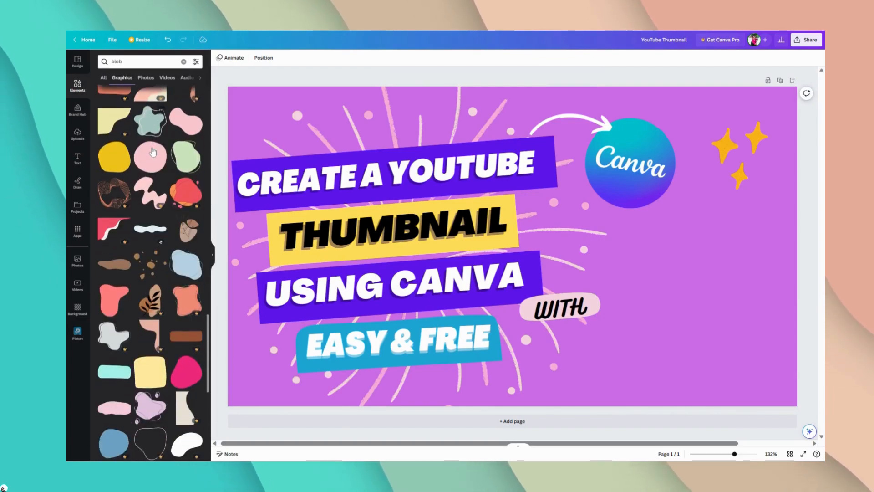
pyautogui.scroll(3, 150, 157)
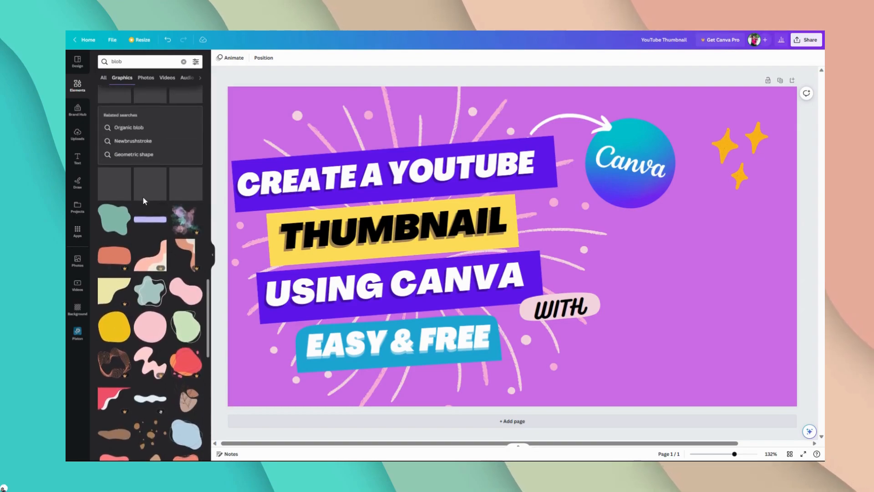
pyautogui.moveTo(152, 231); pyautogui.dragTo(737, 342)
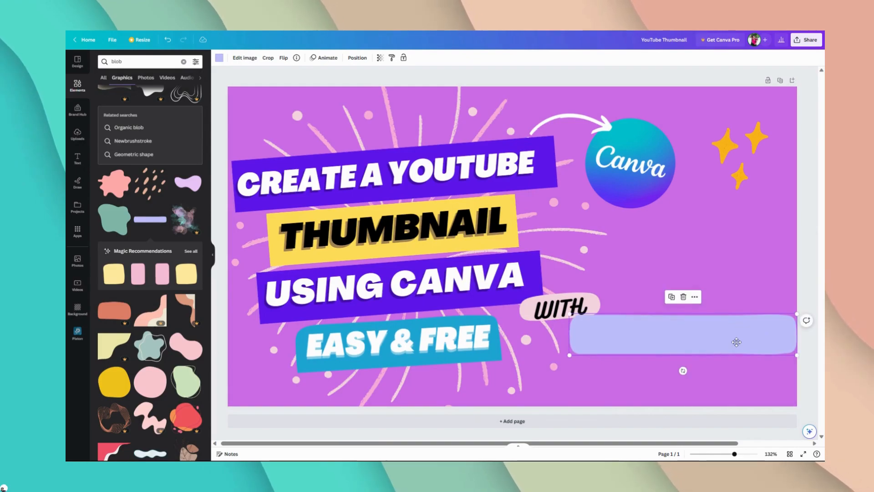
pyautogui.press('Delete')
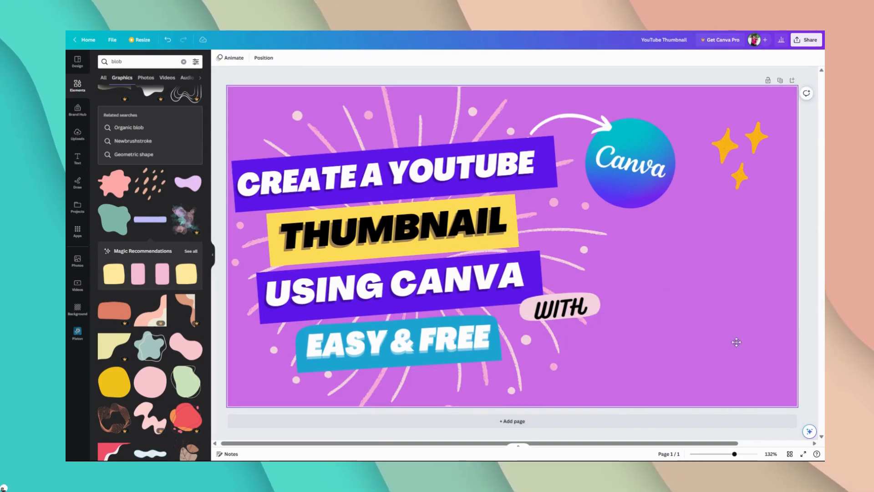
# Step: Try the lavender bar from the blob graphics again, crop off its rounded corners, move it over the headings, and delete it
pyautogui.click(148, 232)
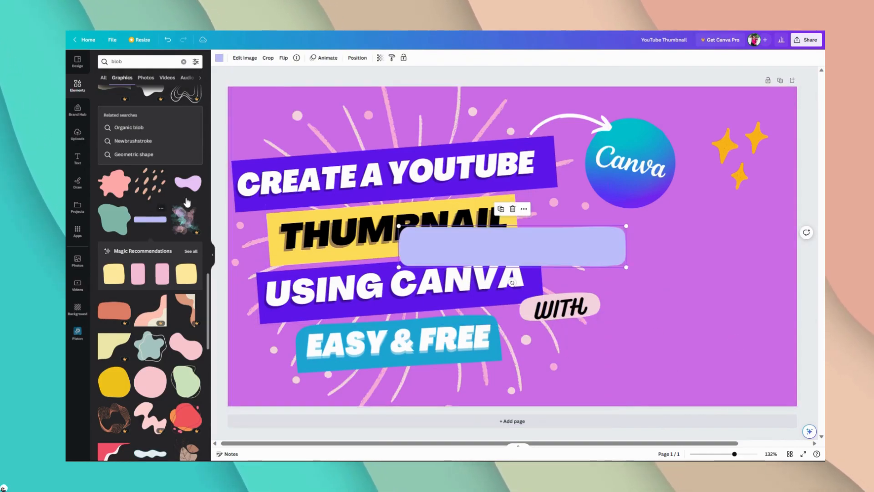
pyautogui.click(268, 59)
pyautogui.moveTo(150, 140)
pyautogui.mouseDown()
pyautogui.moveTo(136, 141)
pyautogui.moveTo(161, 139)
pyautogui.moveTo(152, 142)
pyautogui.mouseUp()
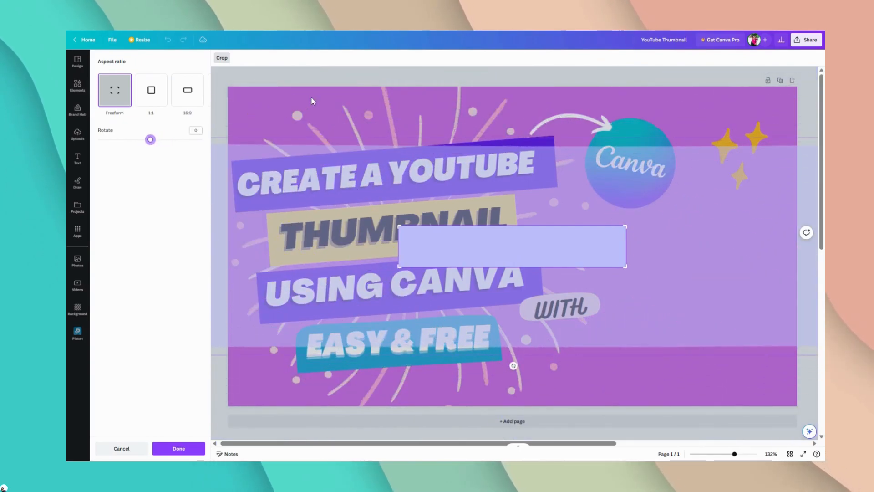
pyautogui.click(324, 75)
pyautogui.moveTo(608, 257); pyautogui.dragTo(635, 263)
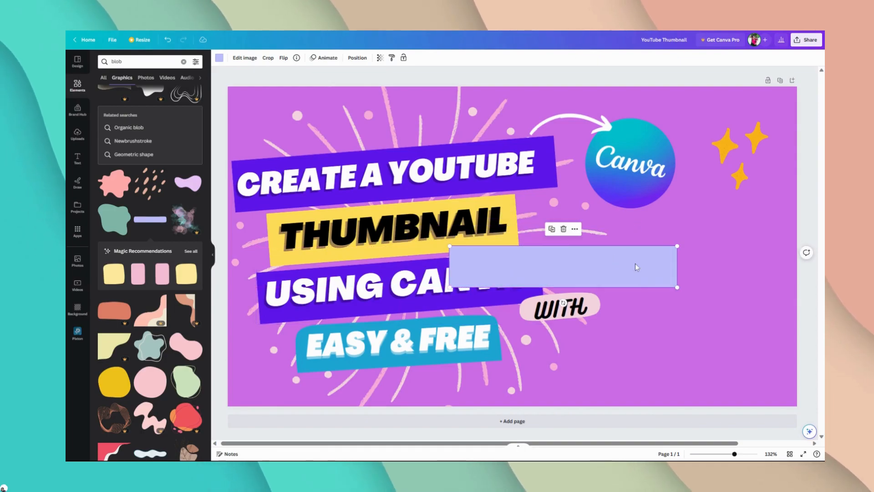
pyautogui.press('Delete')
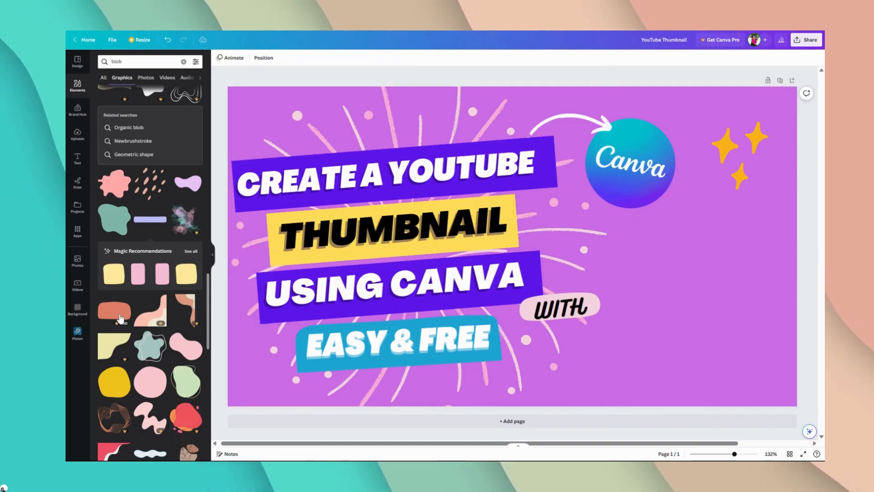
# Step: Browse further through the blob graphics, try the wavy light-blue blob on the thumbnail, and delete it
pyautogui.scroll(-5, 121, 318)
pyautogui.scroll(-2, 120, 317)
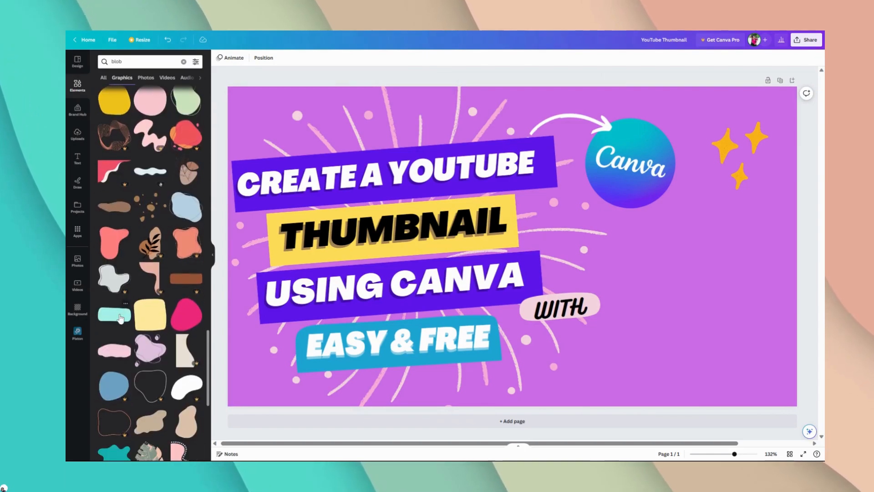
pyautogui.scroll(-1, 120, 317)
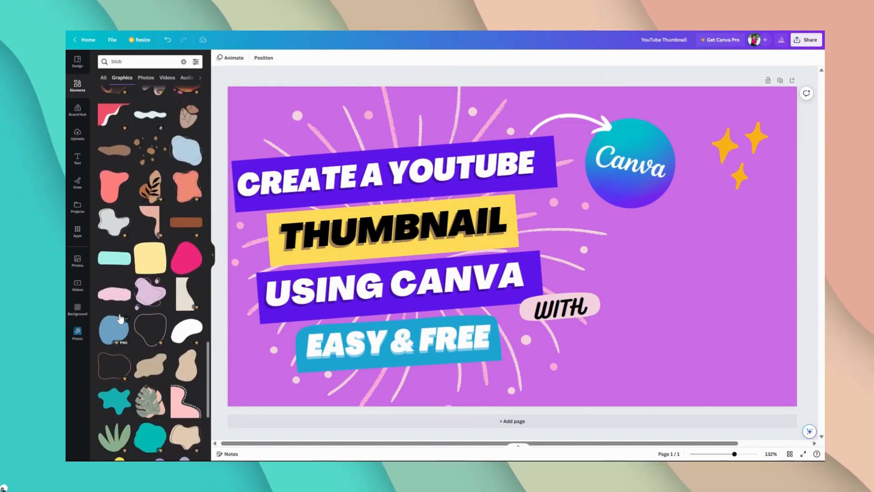
pyautogui.scroll(3, 121, 317)
pyautogui.click(150, 229)
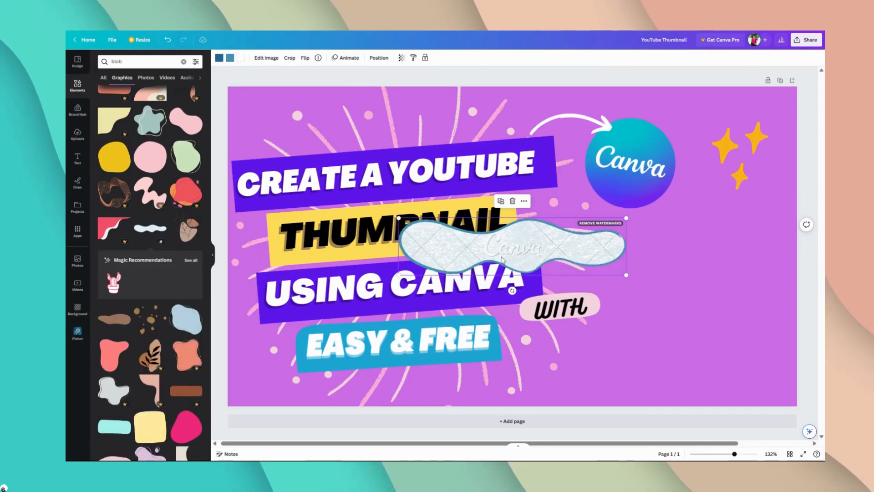
pyautogui.press('Delete')
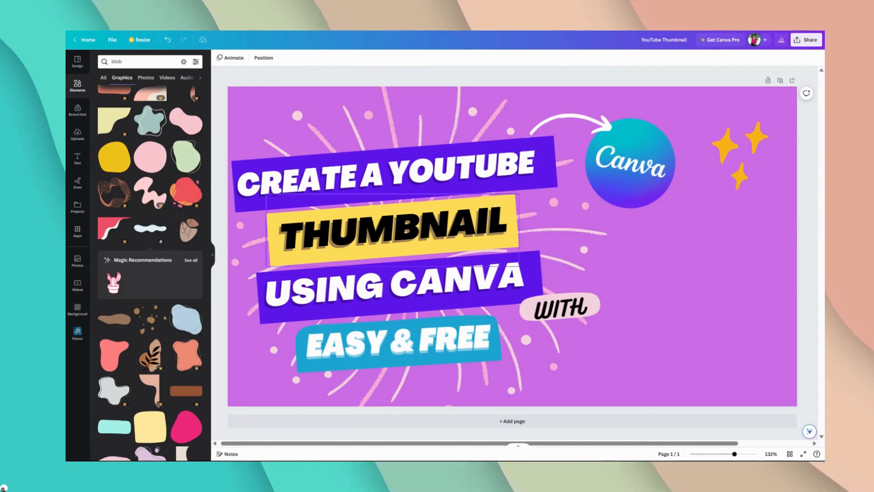
# Step: Look through the remaining blob graphics, switch to the related search "Geometric shapes", and browse its graphics for a suitable shape
pyautogui.scroll(-1, 176, 274)
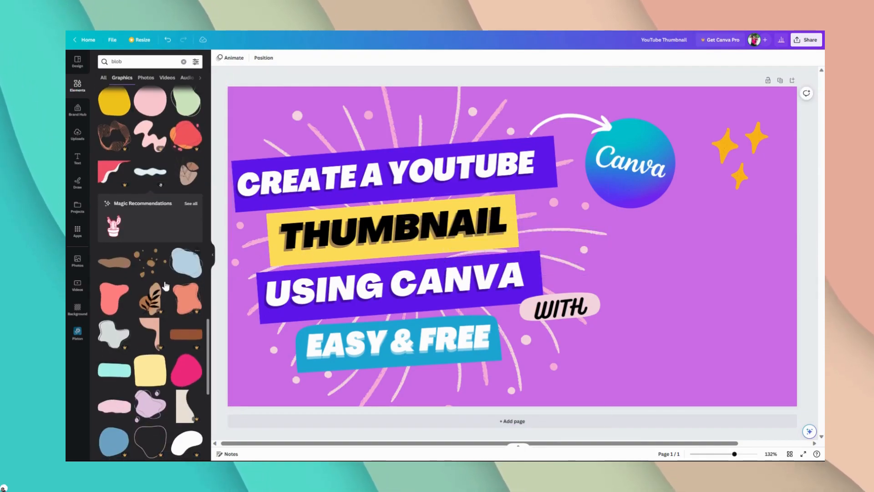
pyautogui.scroll(-3, 127, 269)
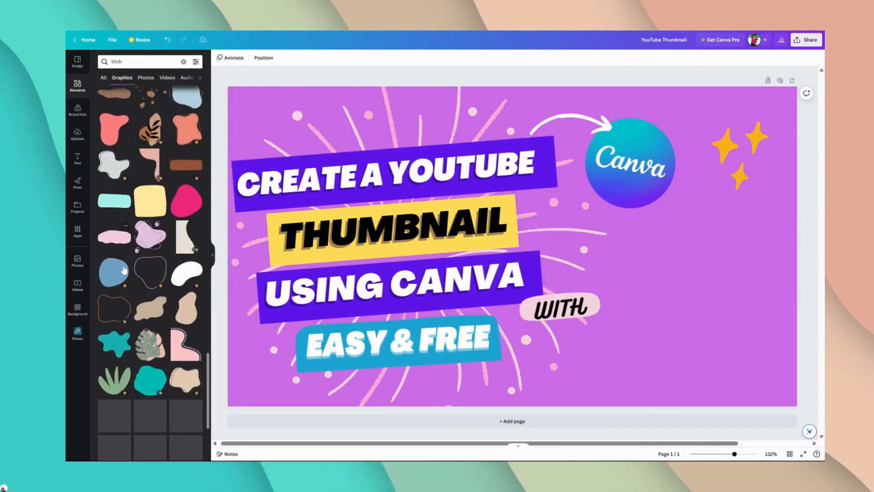
pyautogui.scroll(-6, 124, 270)
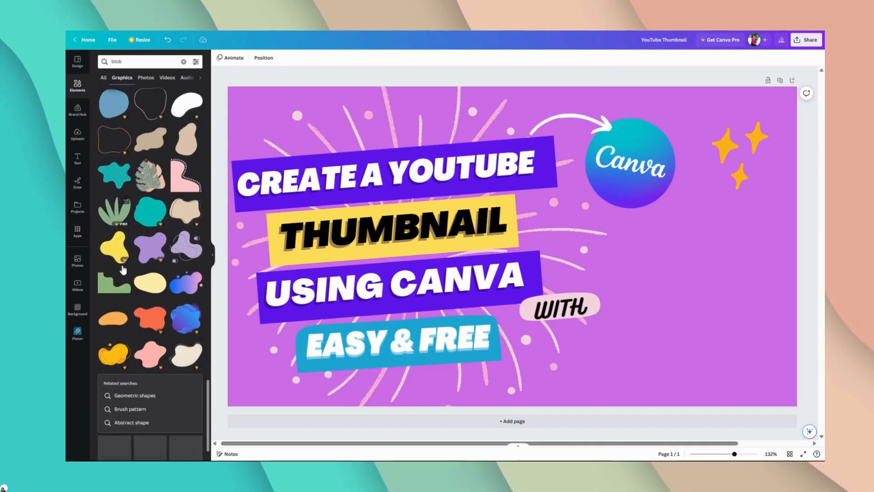
pyautogui.scroll(-2, 122, 268)
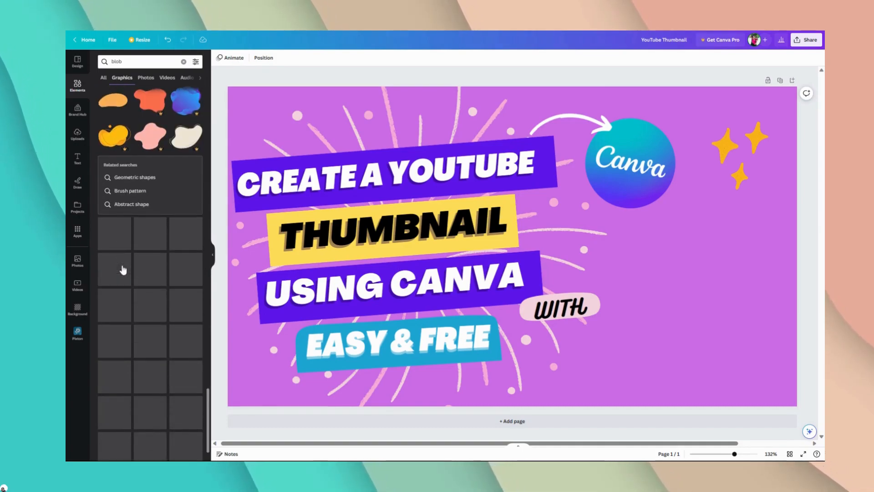
pyautogui.click(125, 173)
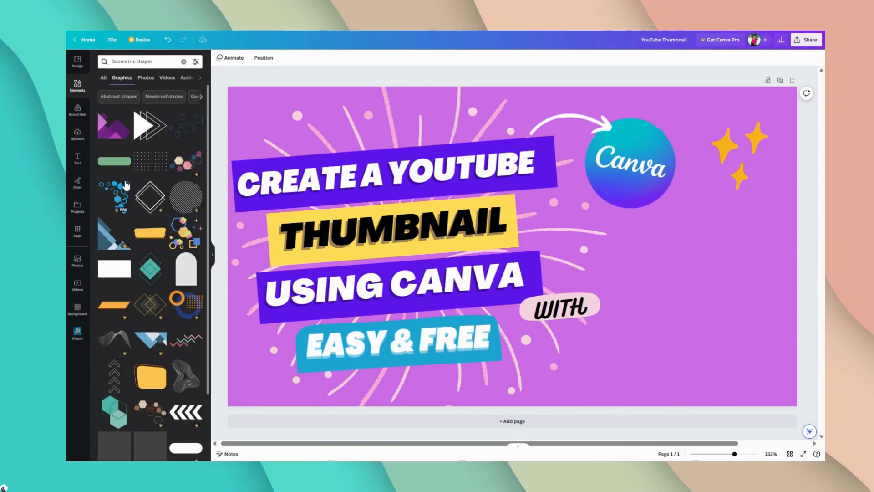
pyautogui.scroll(-4, 151, 255)
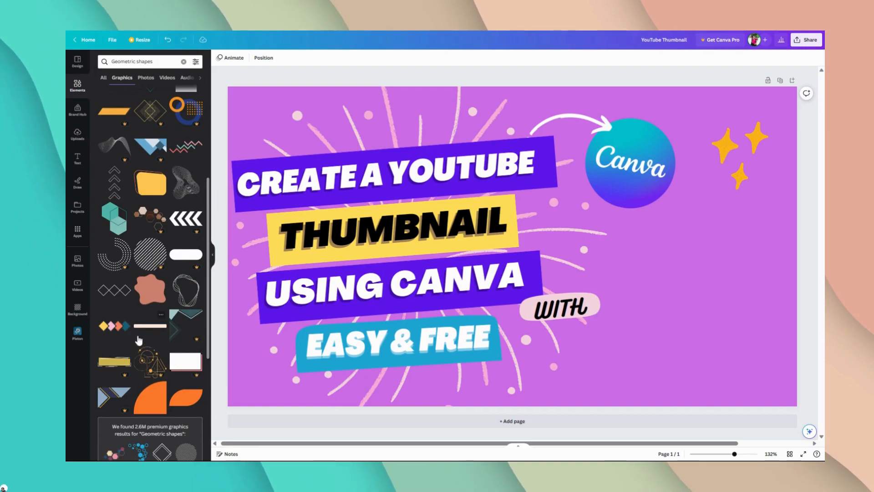
pyautogui.scroll(-2, 139, 341)
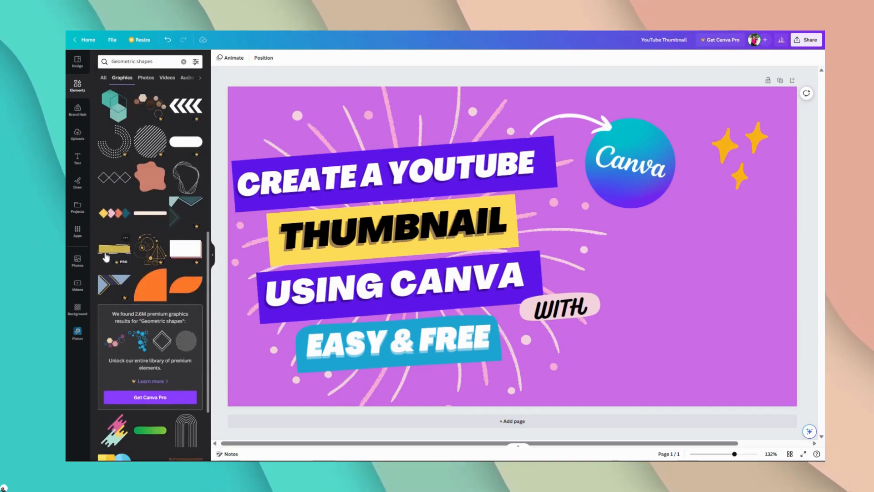
pyautogui.scroll(-4, 105, 257)
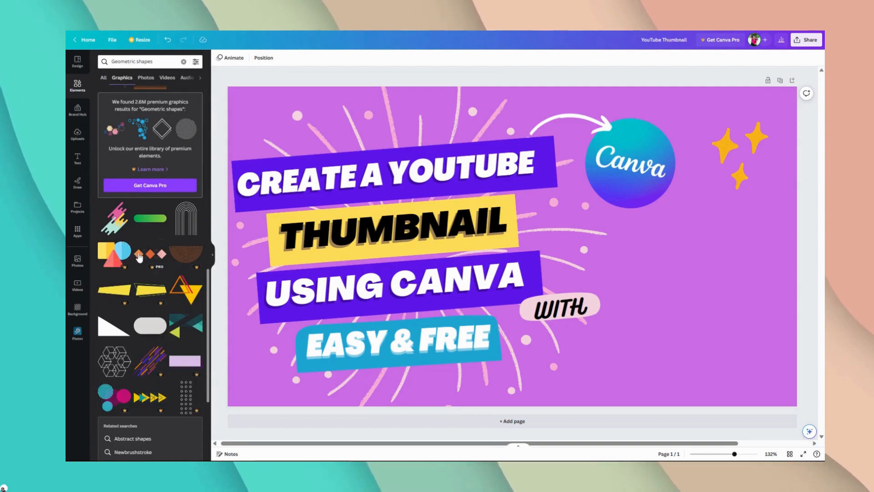
pyautogui.scroll(-2, 121, 287)
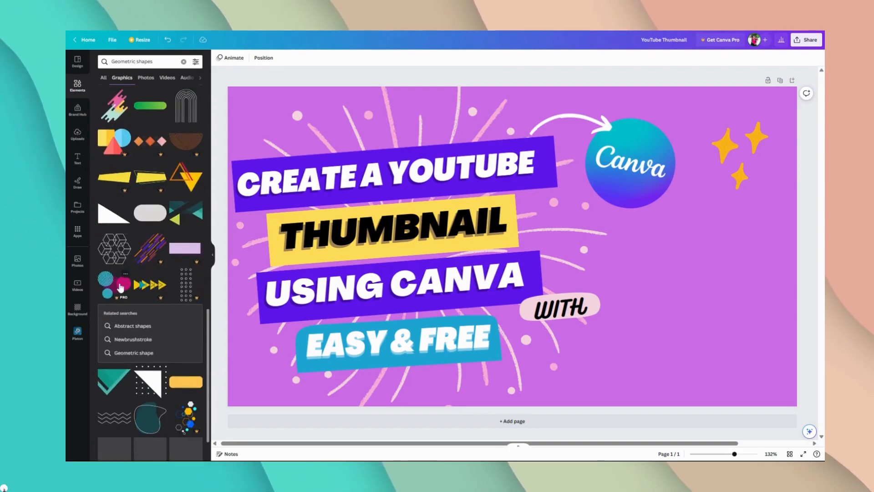